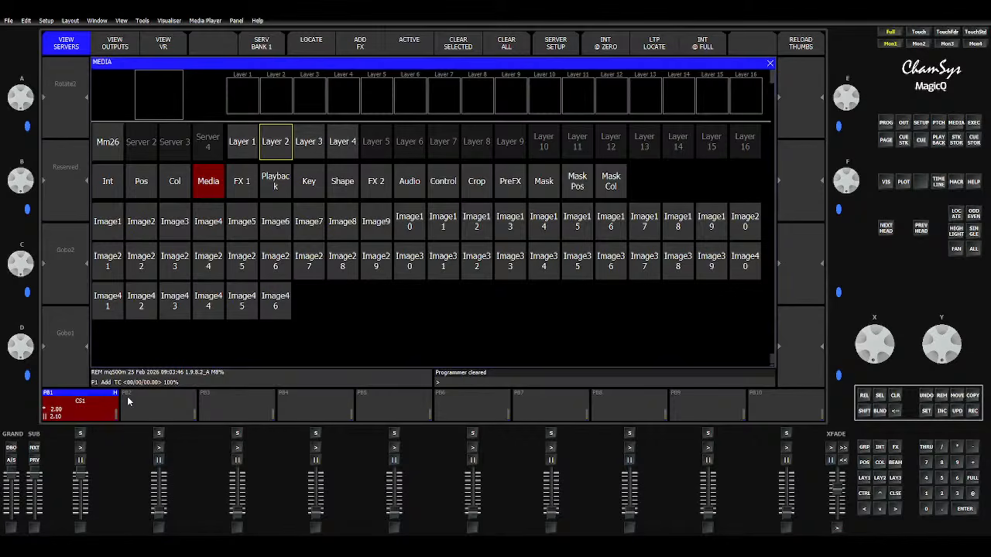
# Open the list of head groups in MagicQ.
pyautogui.click(865, 449)
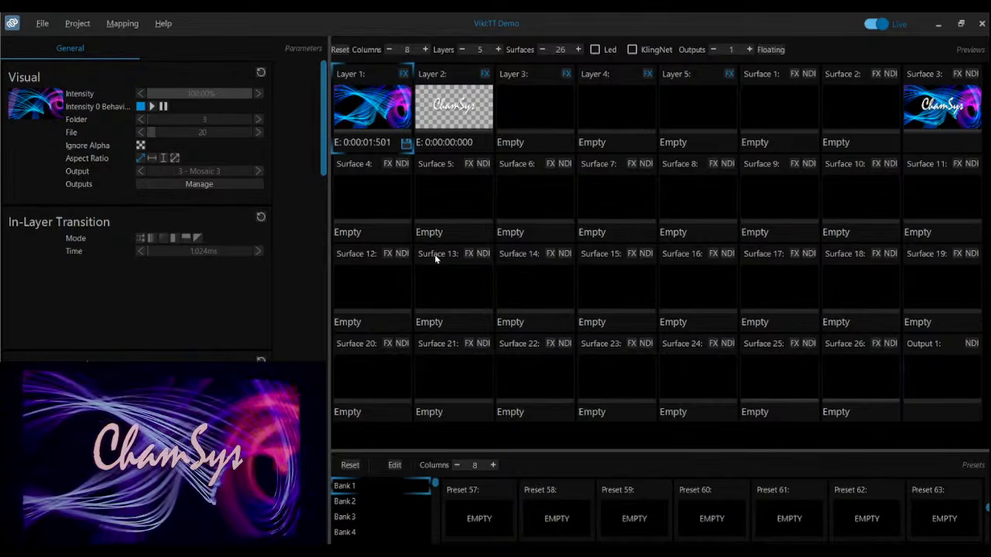
# Switch to the media server, open the Video Mapper and maximise its window.
pyautogui.click(118, 24)
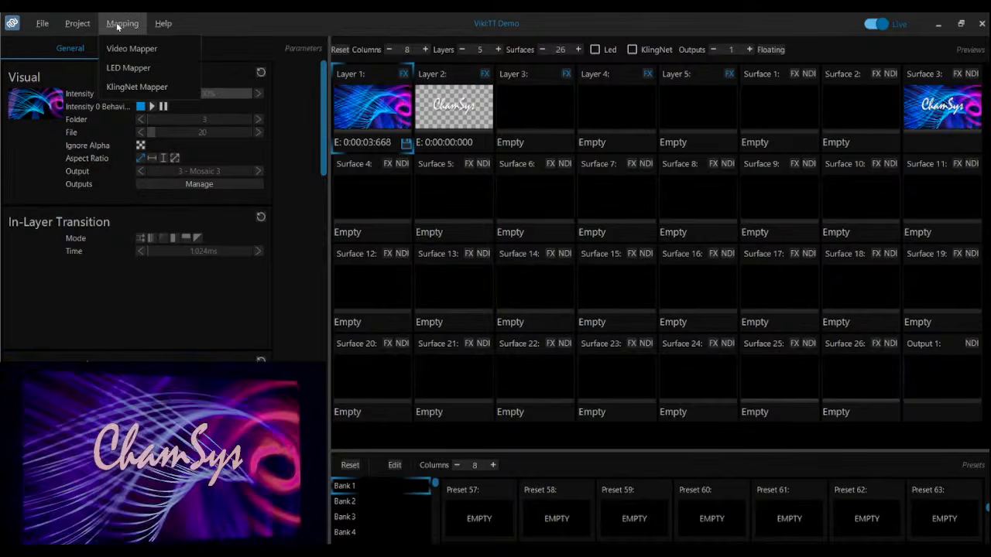
pyautogui.click(116, 47)
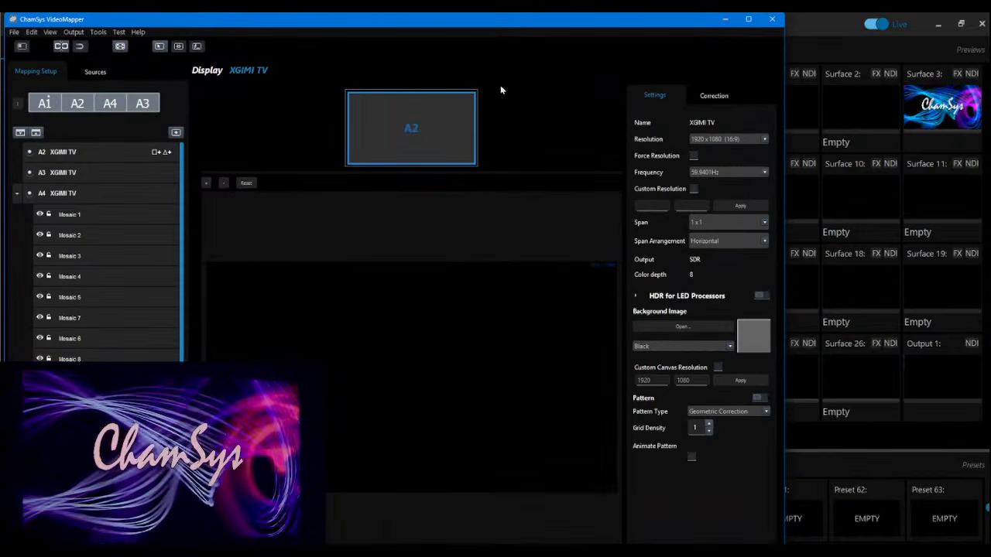
pyautogui.click(747, 18)
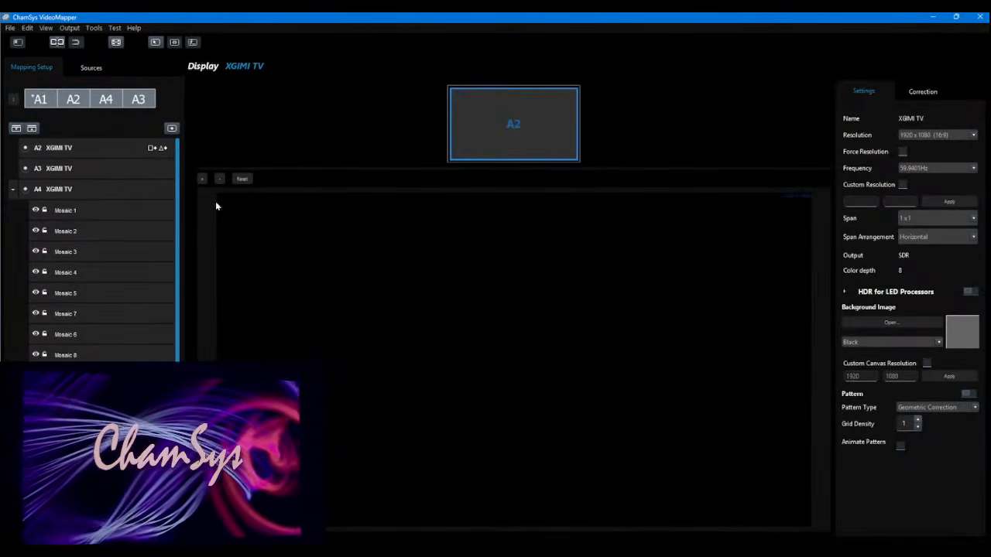
# Inspect the input and output mapping of Mosaic surfaces, Full 1 and PIP 1, and close the Video Mapper.
pyautogui.scroll(-3, 146, 214)
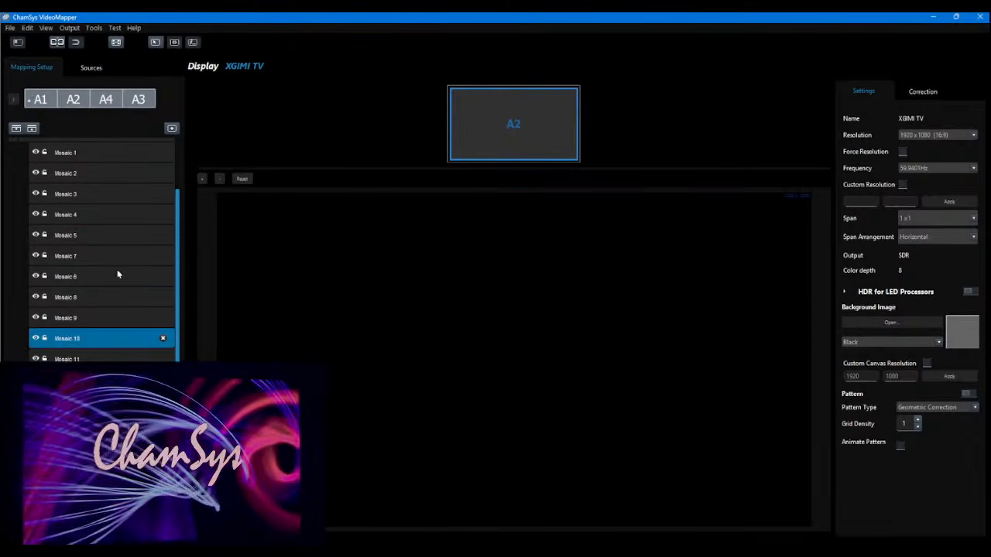
pyautogui.click(117, 155)
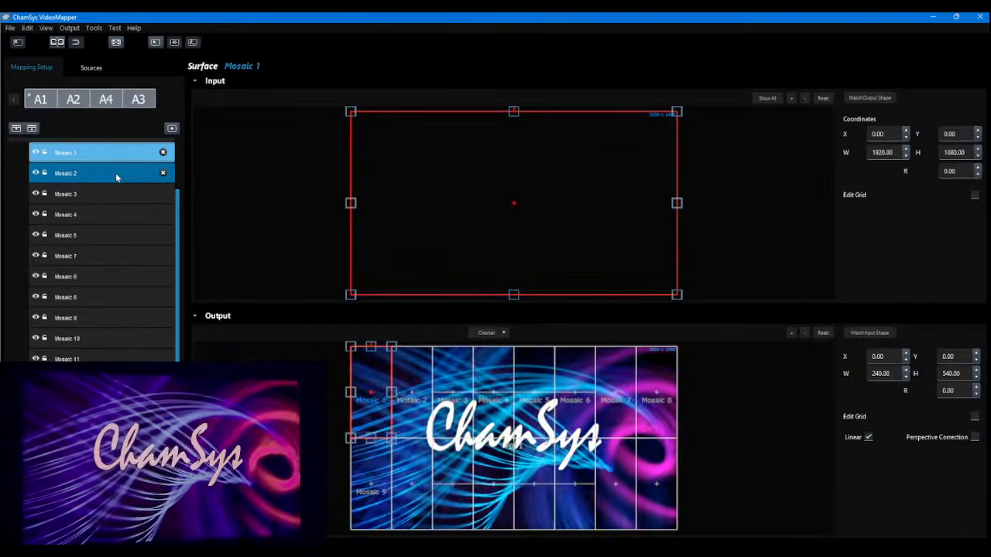
pyautogui.click(115, 173)
pyautogui.click(114, 195)
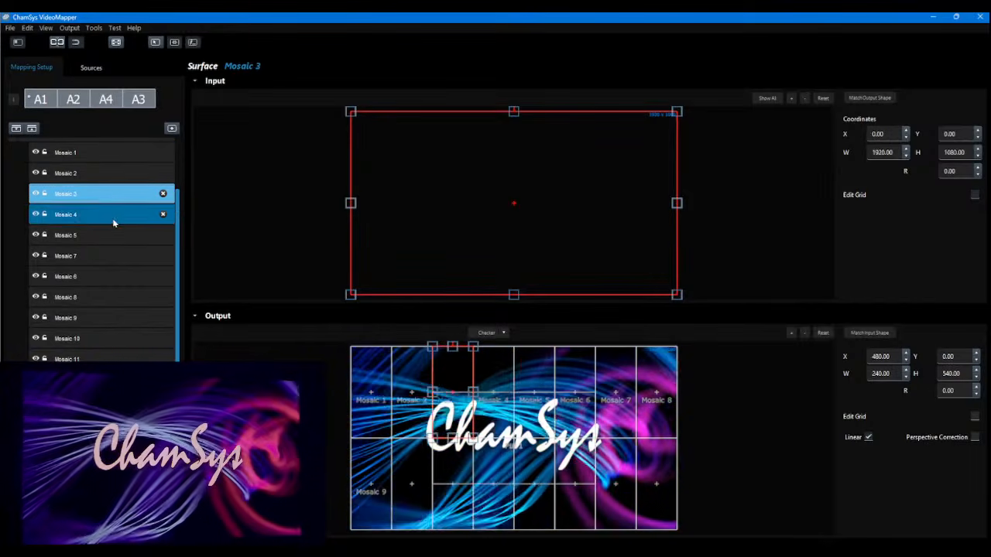
pyautogui.click(114, 215)
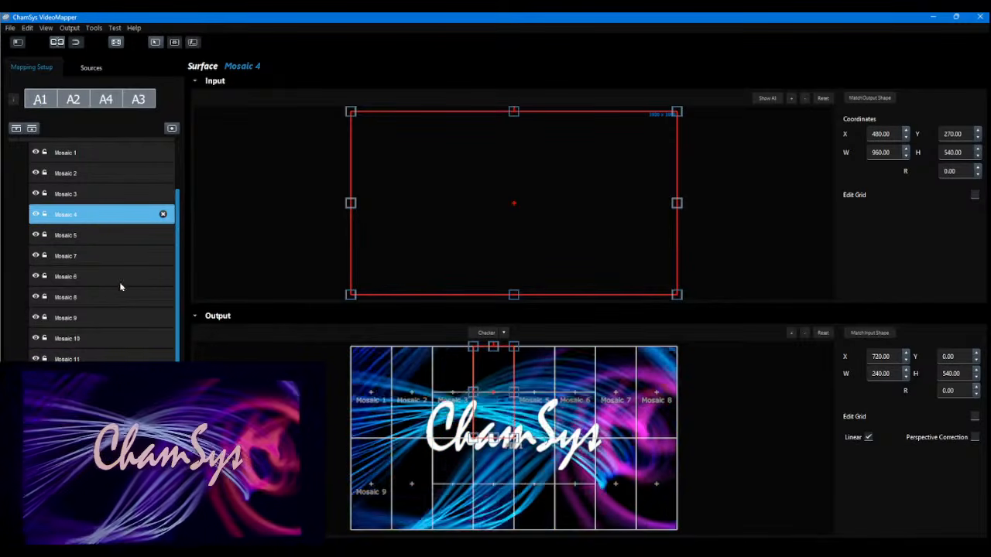
pyautogui.click(80, 234)
pyautogui.click(81, 259)
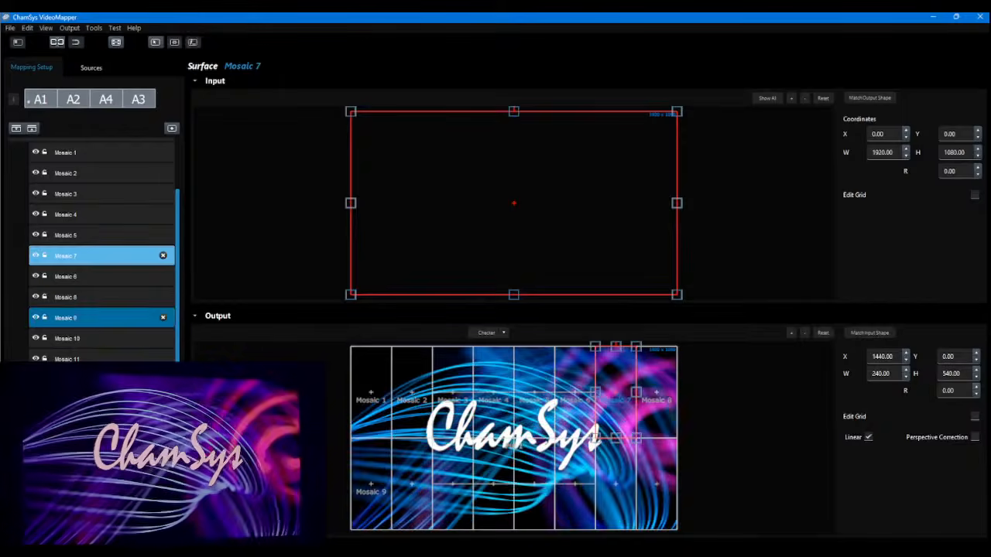
pyautogui.click(87, 483)
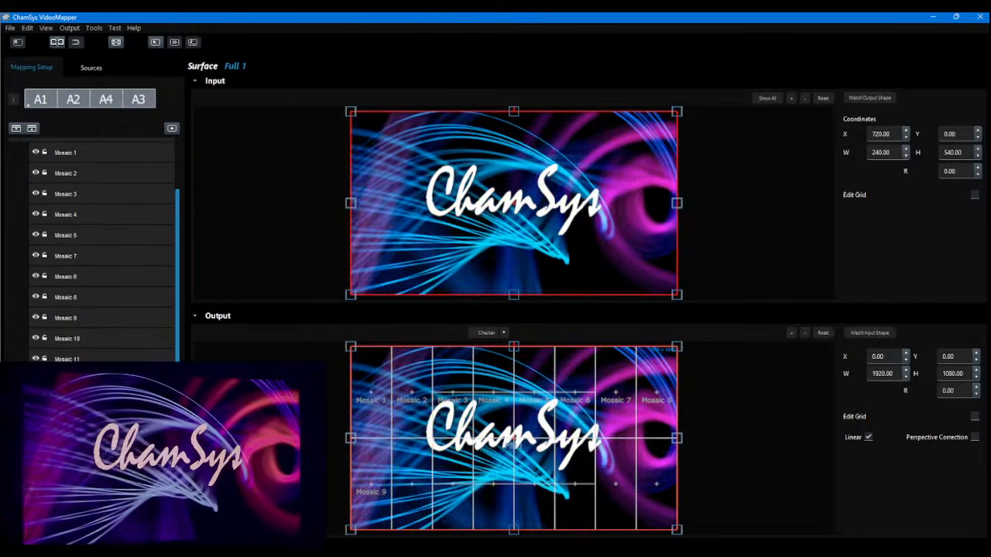
pyautogui.click(87, 503)
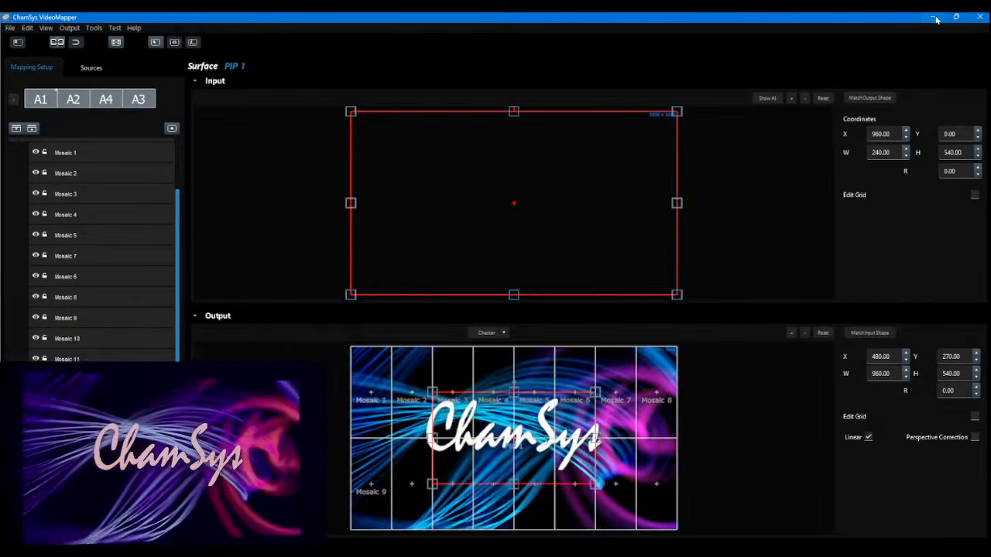
pyautogui.click(978, 17)
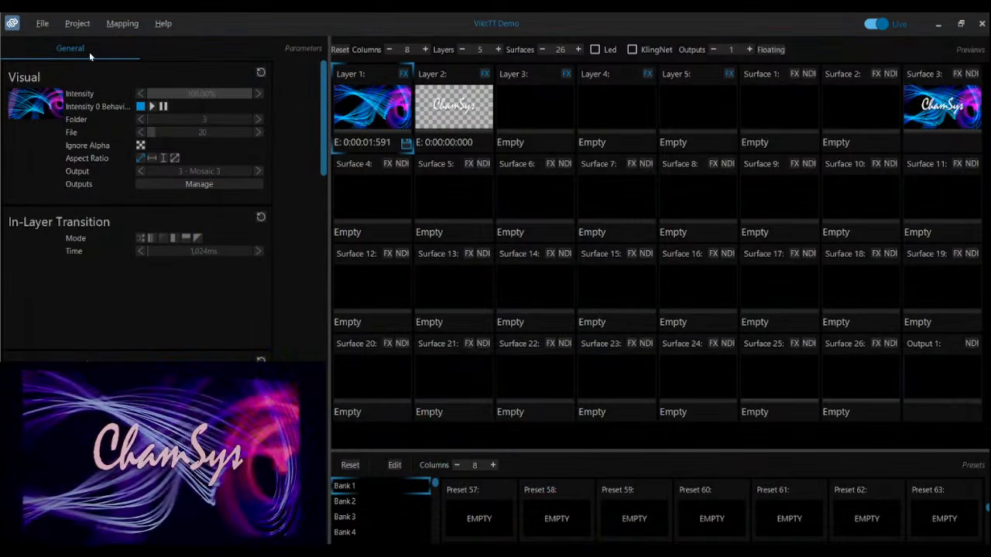
# Open the DMX Patch Editor and review the layer fixtures patched in Art-Net universe 0.
pyautogui.click(43, 24)
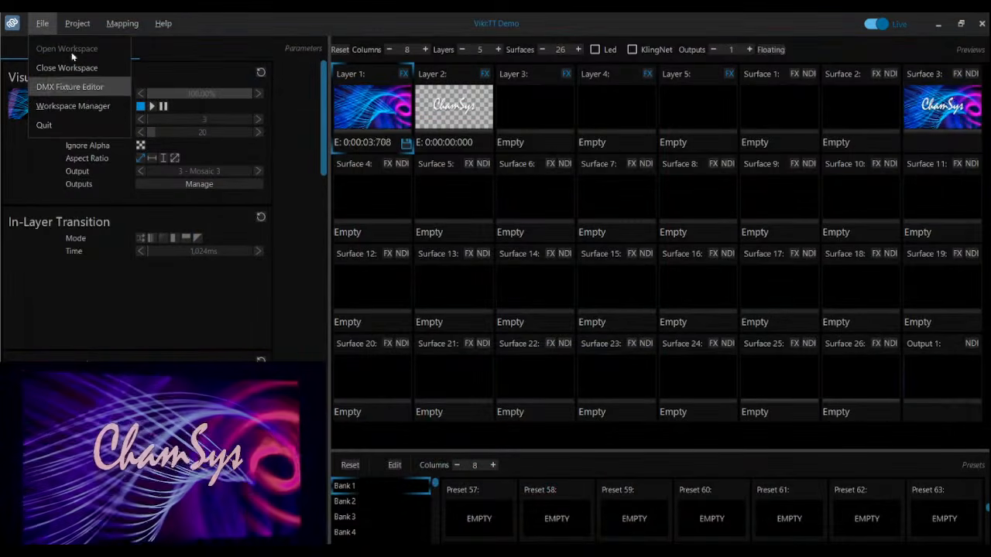
pyautogui.click(78, 24)
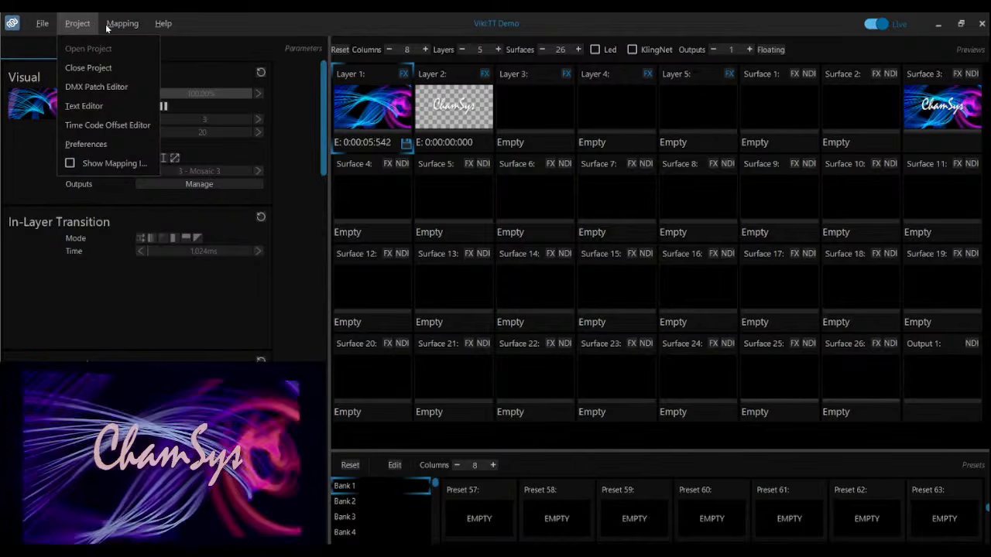
pyautogui.click(123, 23)
pyautogui.click(77, 24)
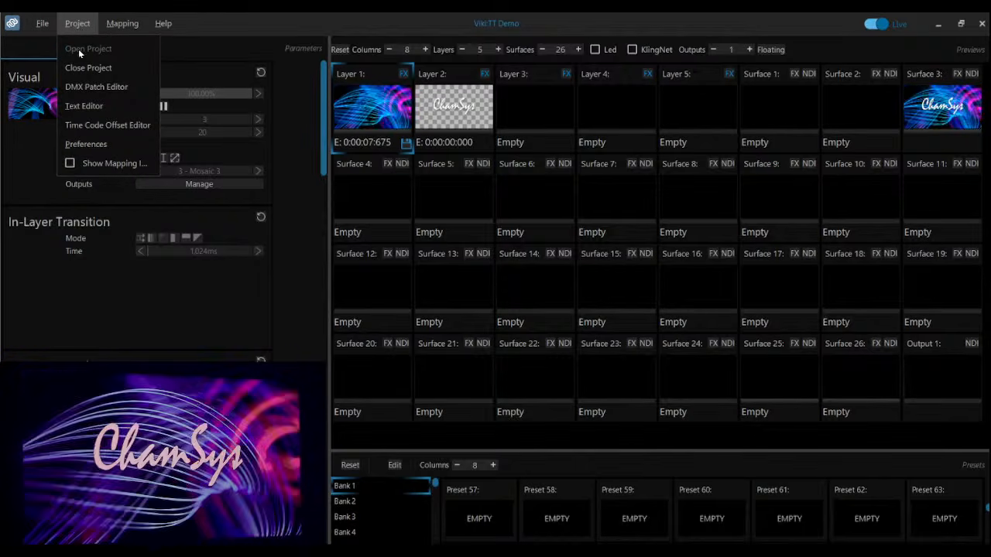
pyautogui.click(78, 87)
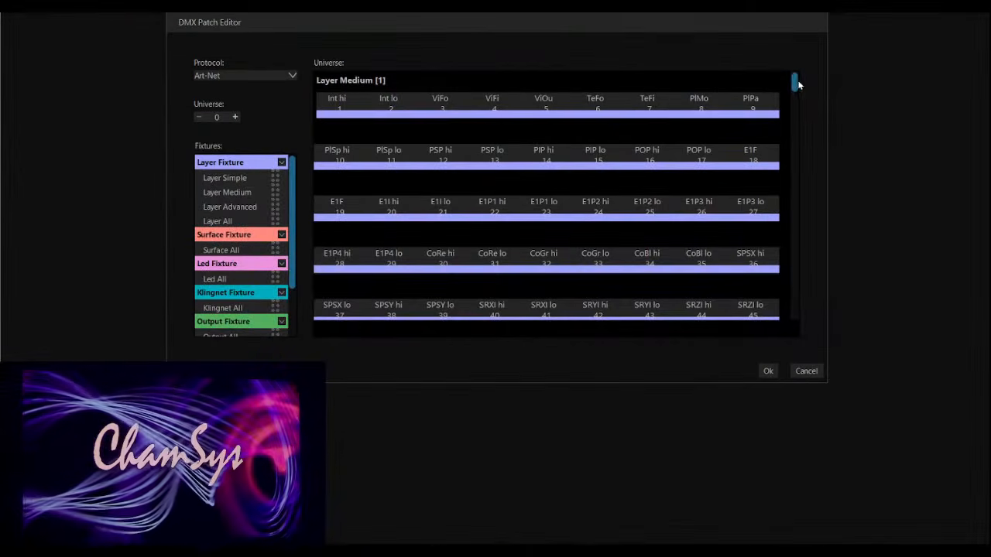
pyautogui.moveTo(795, 87); pyautogui.dragTo(792, 194)
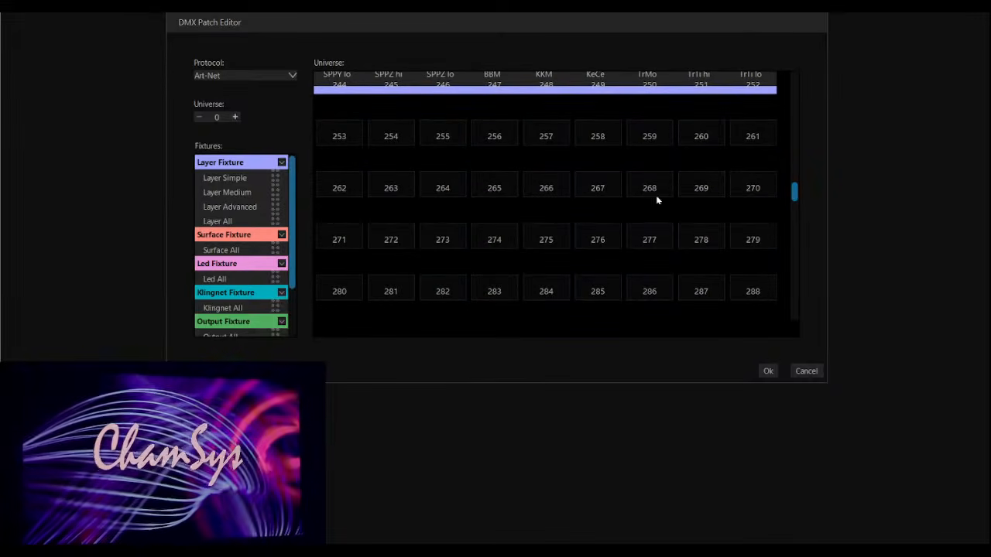
# Review the surface fixtures in universe 1 and the output fixture in universe 4, and close the patch editor with its settings accepted.
pyautogui.click(235, 117)
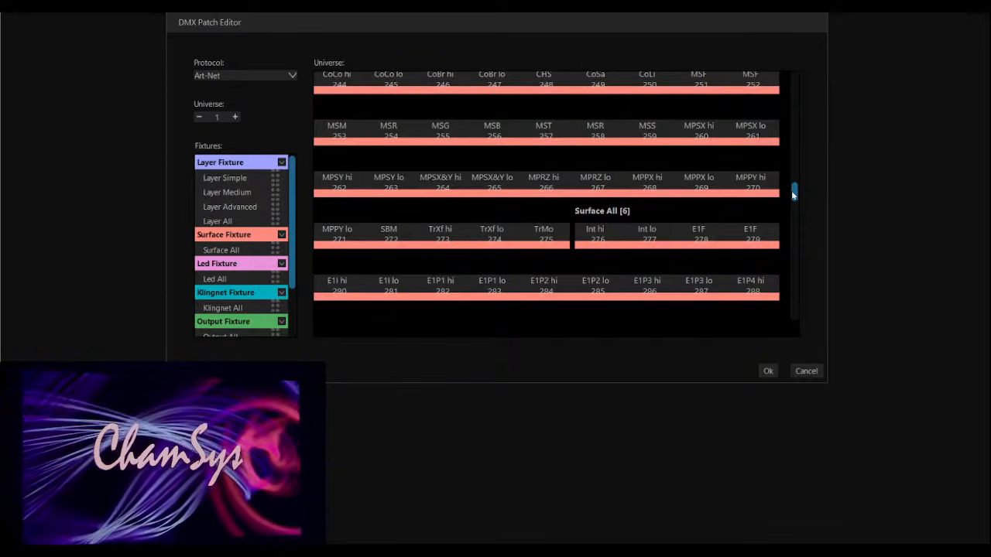
pyautogui.moveTo(792, 178); pyautogui.dragTo(792, 78)
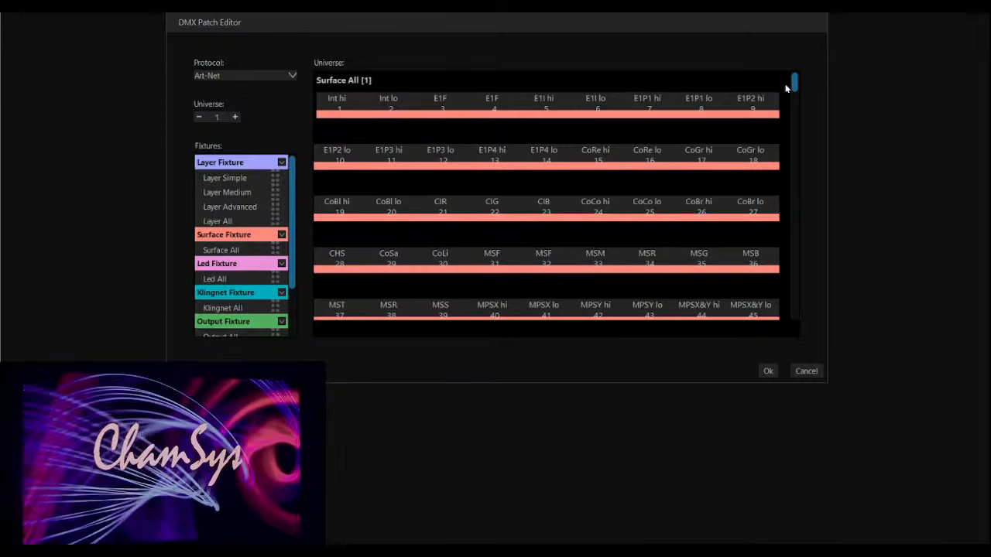
pyautogui.moveTo(793, 86); pyautogui.dragTo(794, 201)
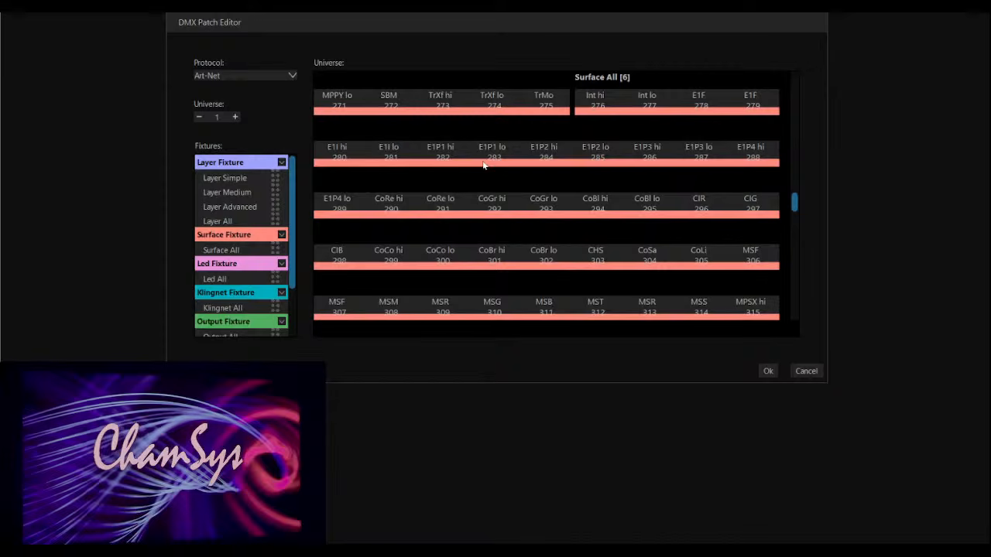
pyautogui.click(235, 117)
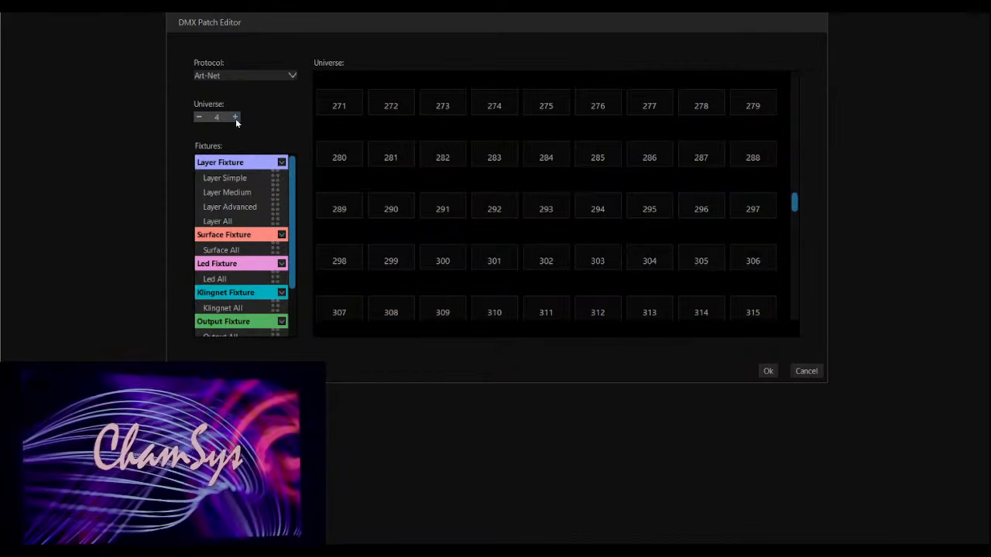
pyautogui.moveTo(794, 211); pyautogui.dragTo(794, 80)
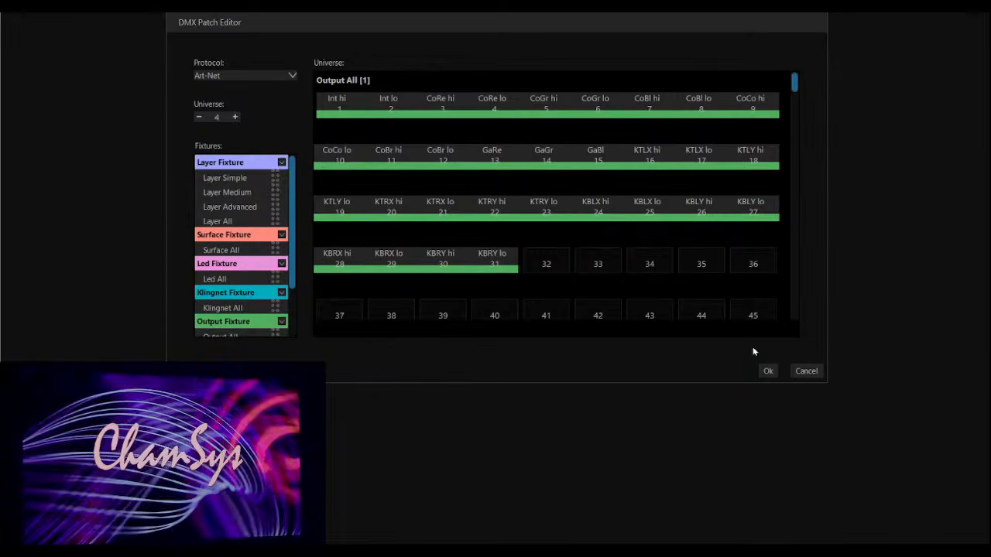
pyautogui.click(767, 372)
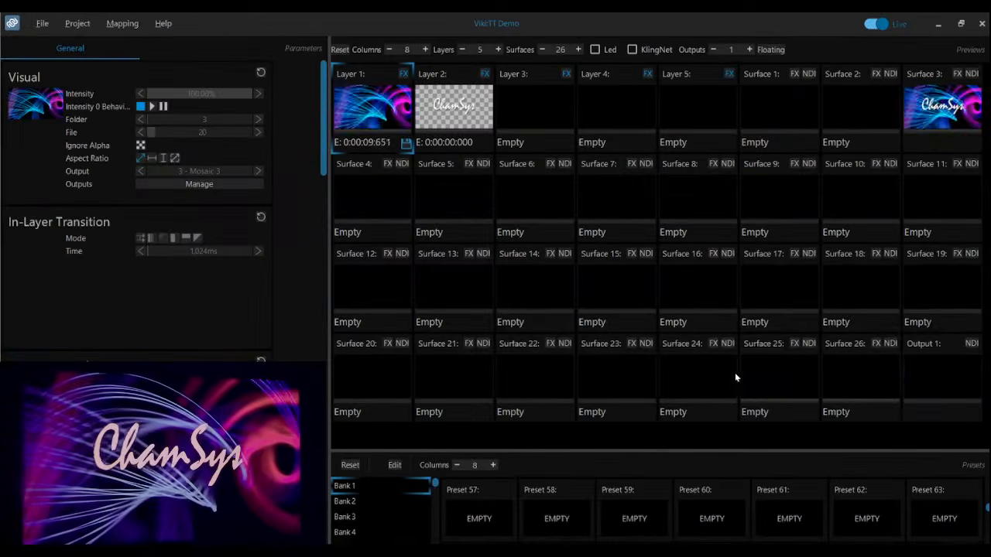
# Open Layer 1's output management and review the DMX number assignments of the surfaces and the Mosiac group.
pyautogui.click(195, 183)
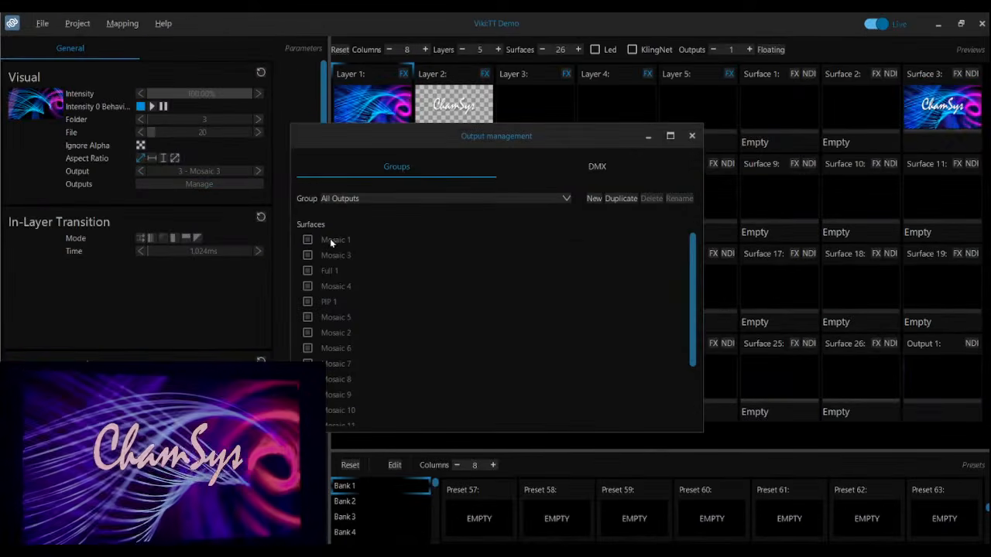
pyautogui.click(572, 168)
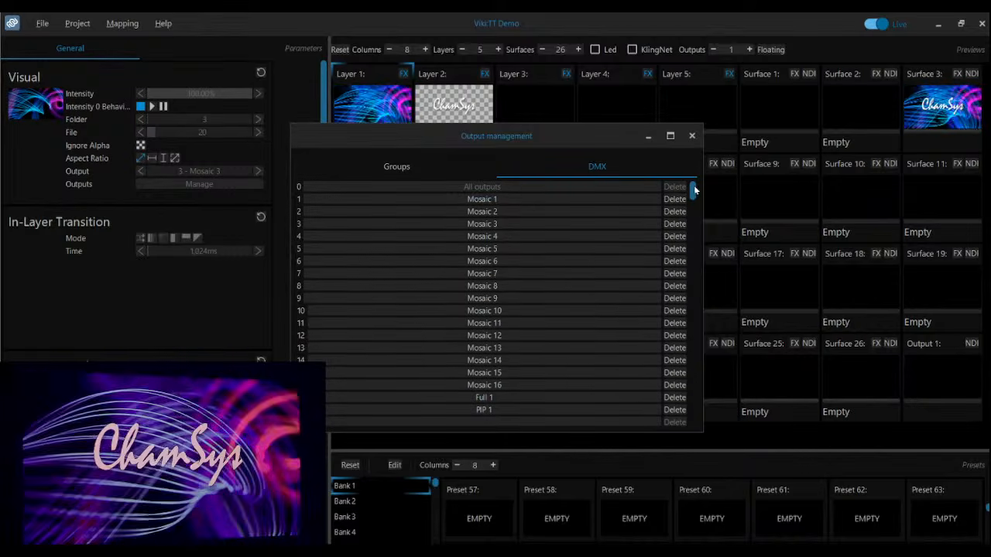
pyautogui.moveTo(693, 190); pyautogui.dragTo(692, 377)
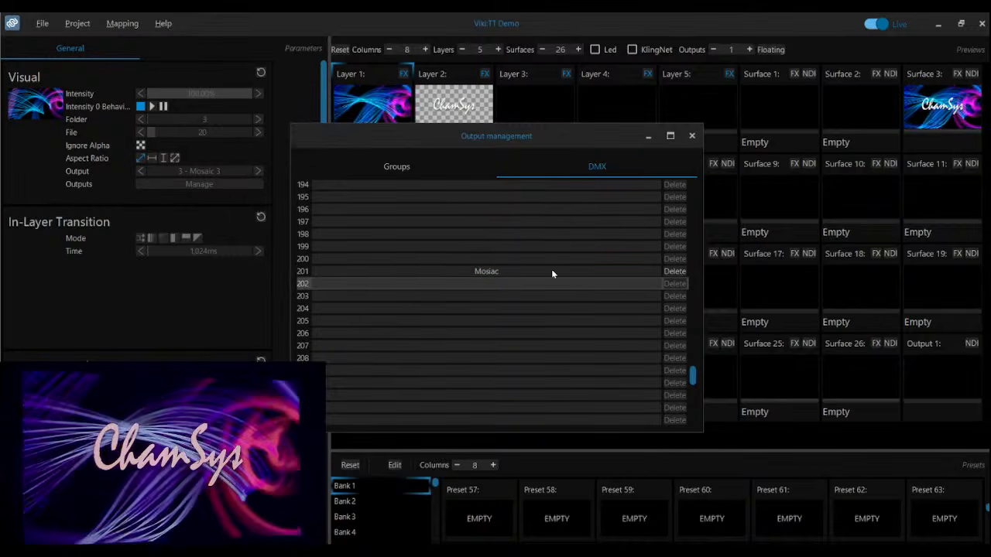
# Examine which surfaces belong to the Mosiac output group and close the output management.
pyautogui.click(398, 167)
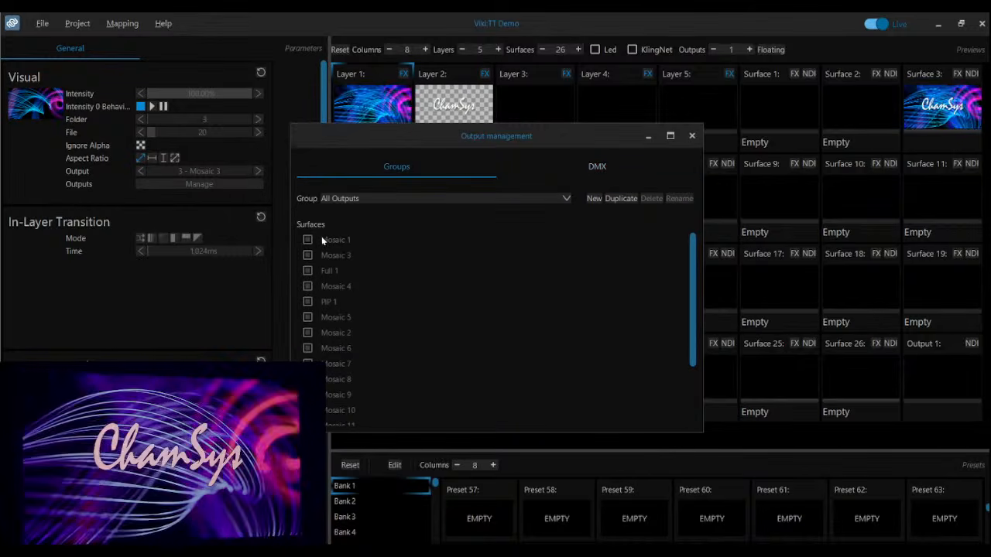
pyautogui.click(360, 198)
pyautogui.click(359, 224)
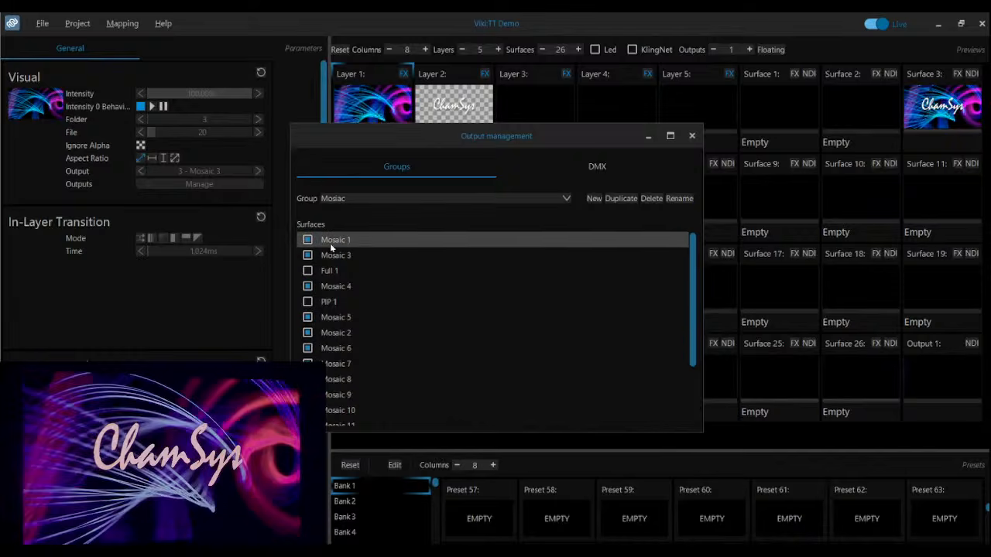
pyautogui.scroll(-3, 330, 295)
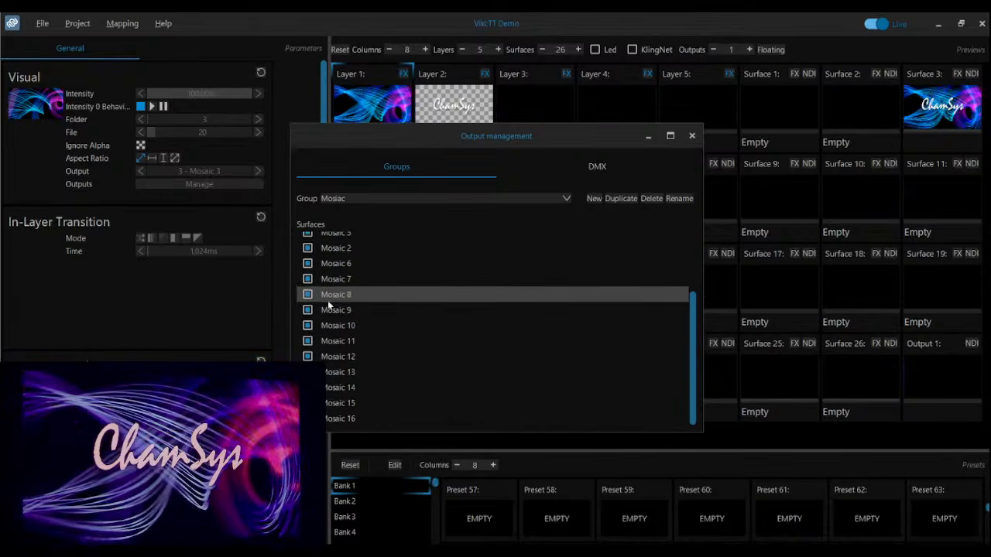
pyautogui.scroll(4, 327, 301)
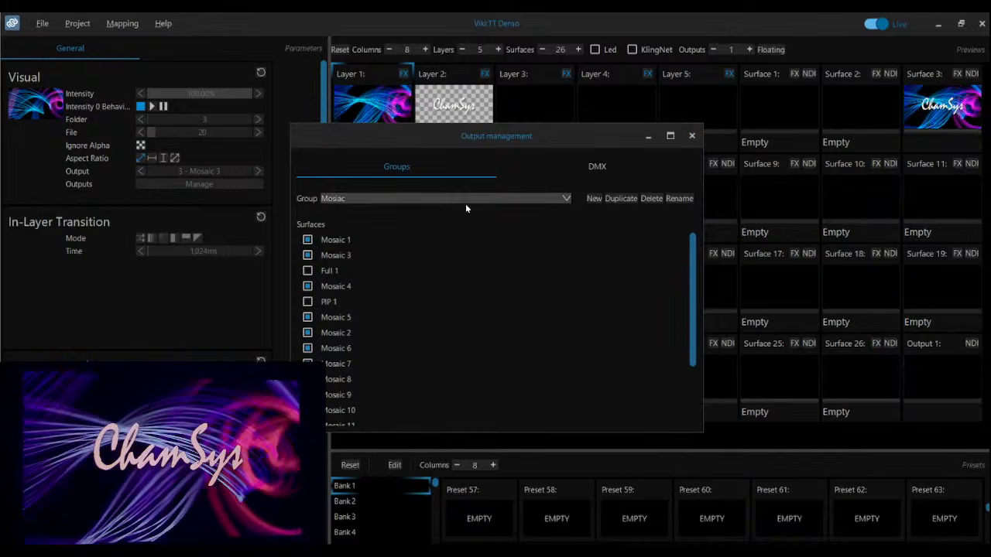
pyautogui.scroll(-3, 400, 261)
pyautogui.scroll(3, 400, 261)
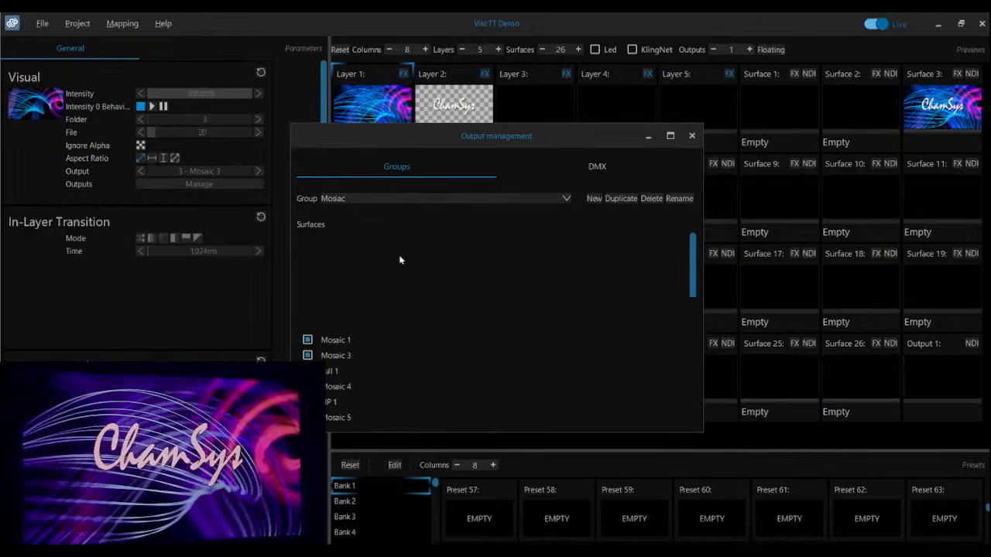
pyautogui.click(691, 136)
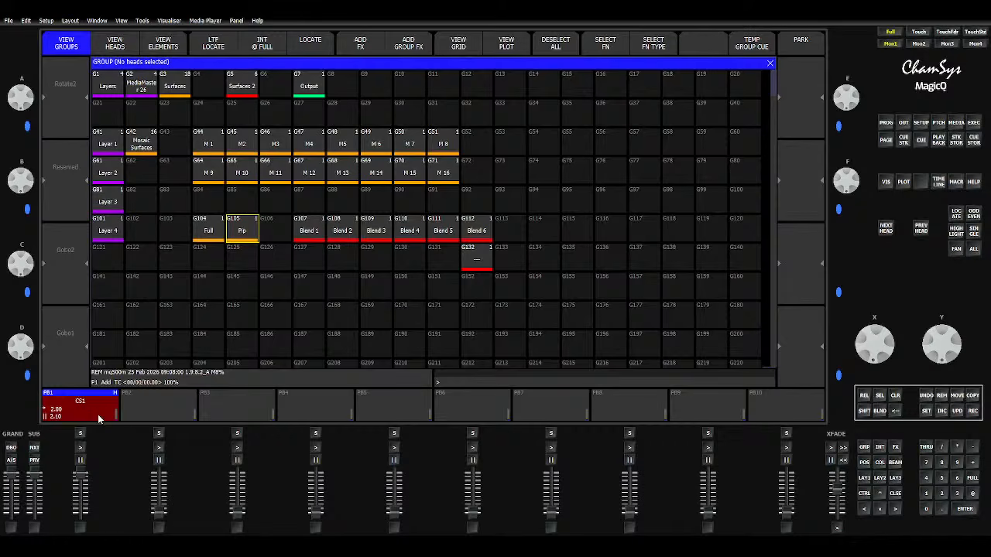
# Open the cue stack of playback PB1 in MagicQ and select cue 2.00.
pyautogui.click(111, 393)
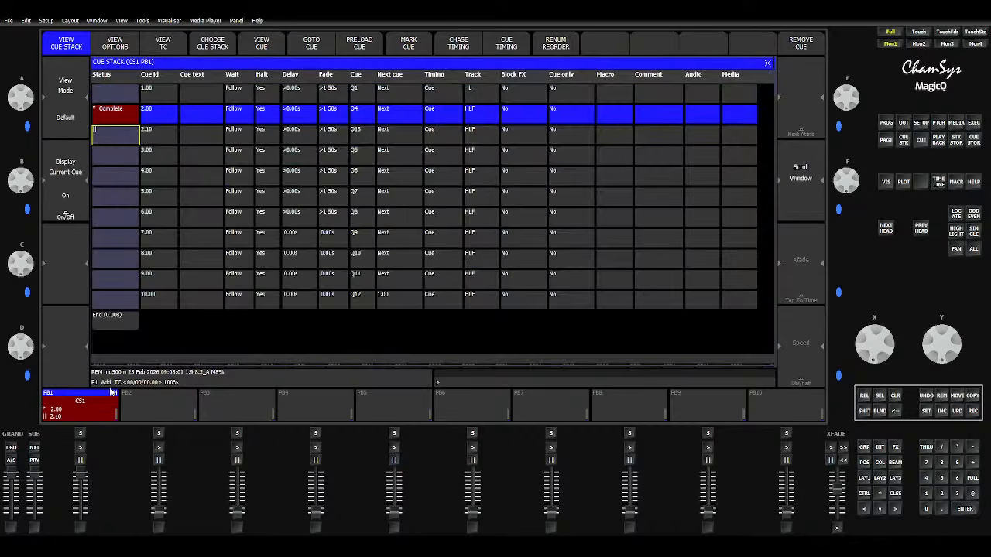
pyautogui.click(114, 120)
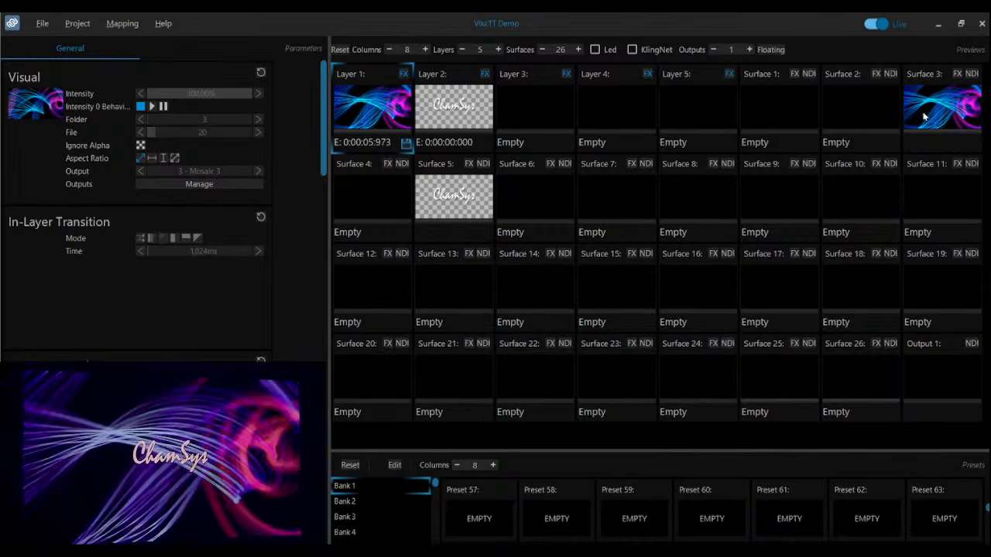
# Open ChamSys VideoMapper from the media server, maximize its window and select the PIP 1 surface of display A4.
pyautogui.click(121, 24)
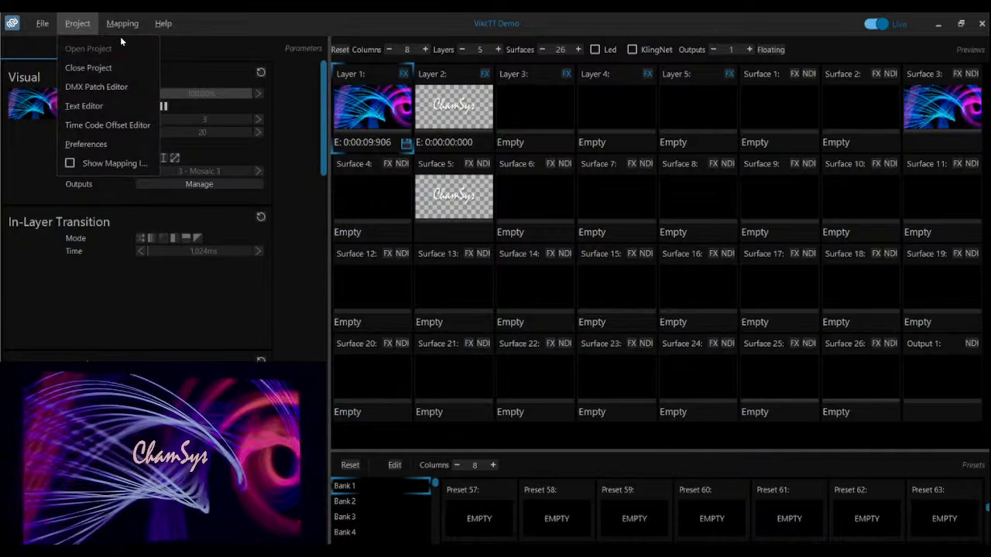
pyautogui.click(126, 49)
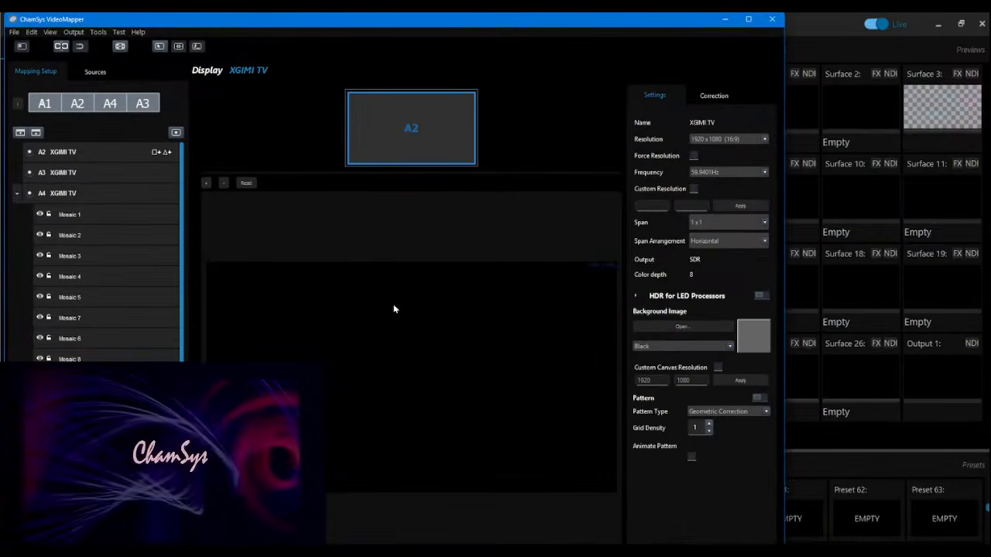
pyautogui.scroll(-1, 140, 251)
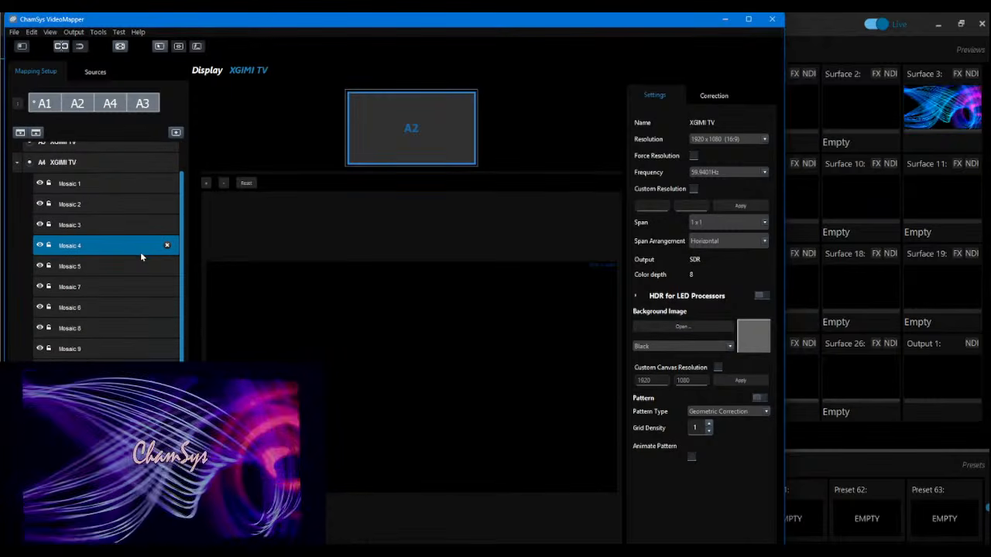
pyautogui.doubleClick(266, 22)
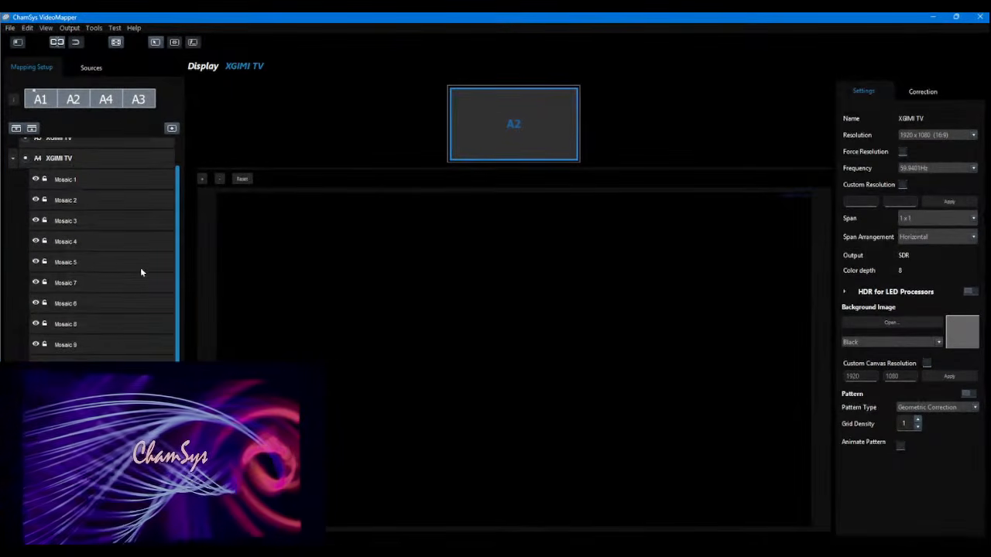
pyautogui.click(124, 284)
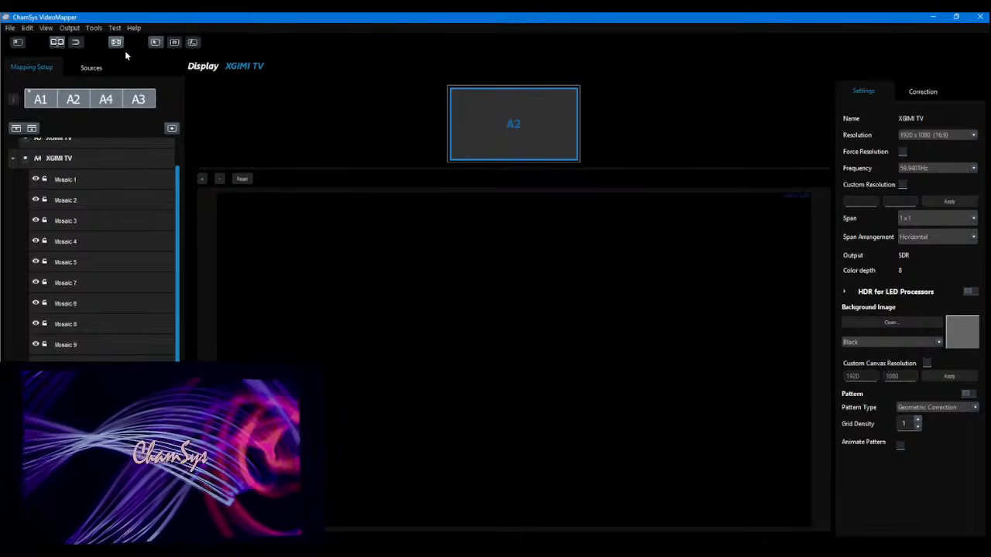
pyautogui.scroll(-1, 116, 315)
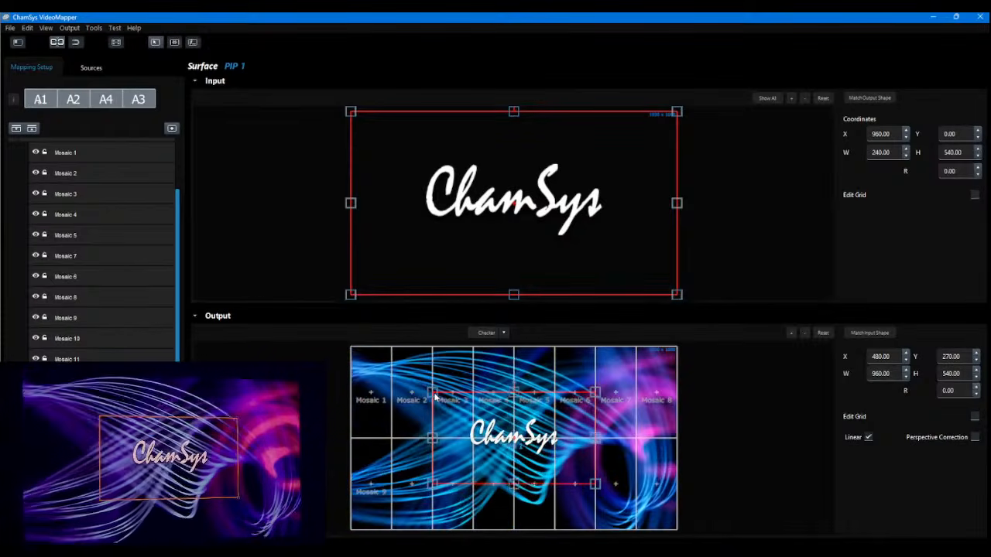
# Resize PIP 1's output to about 605 × 354 at about X 115, Y 91, and undo the stray surface move.
pyautogui.moveTo(424, 388); pyautogui.dragTo(379, 368)
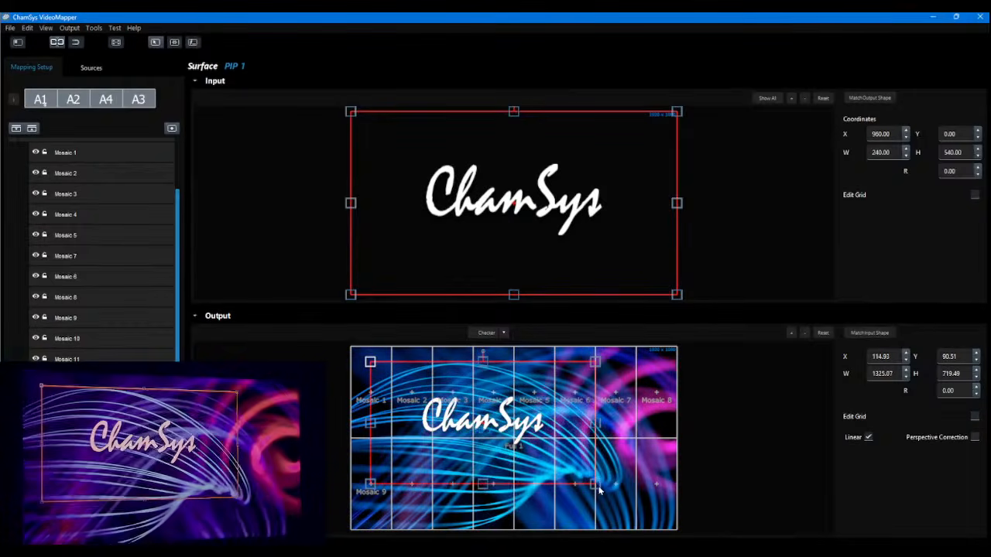
pyautogui.moveTo(583, 472); pyautogui.dragTo(475, 430)
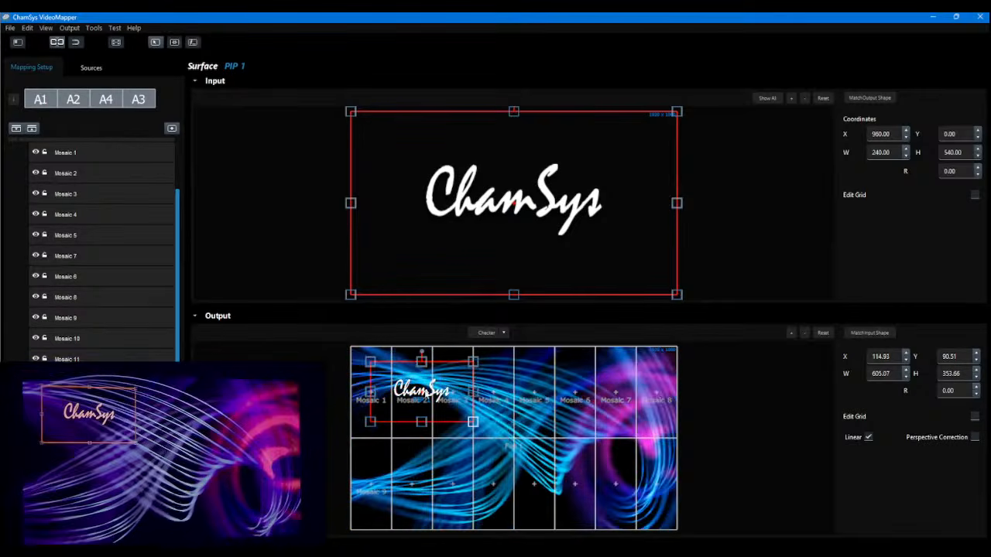
pyautogui.moveTo(422, 408); pyautogui.dragTo(407, 461)
pyautogui.hotkey('ctrl', 'z')
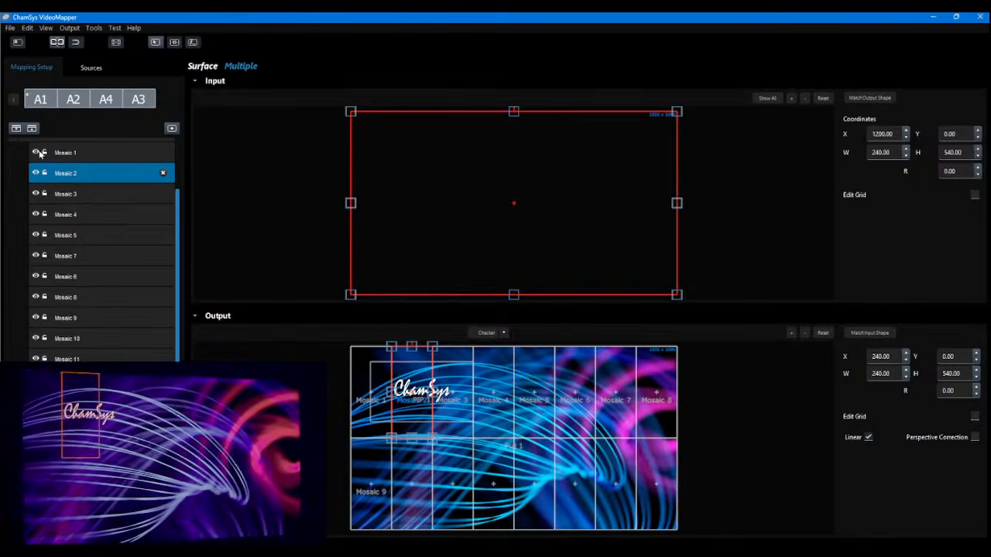
# Check the surface options of Mosaic 1 and lock the Mosaic 2 surface.
pyautogui.click(92, 153)
pyautogui.rightClick(92, 152)
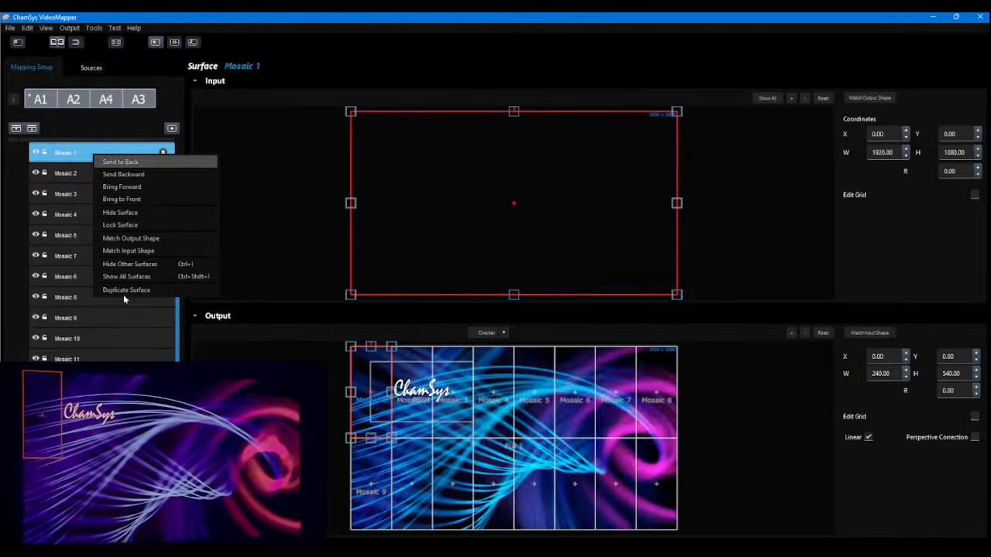
pyautogui.click(123, 318)
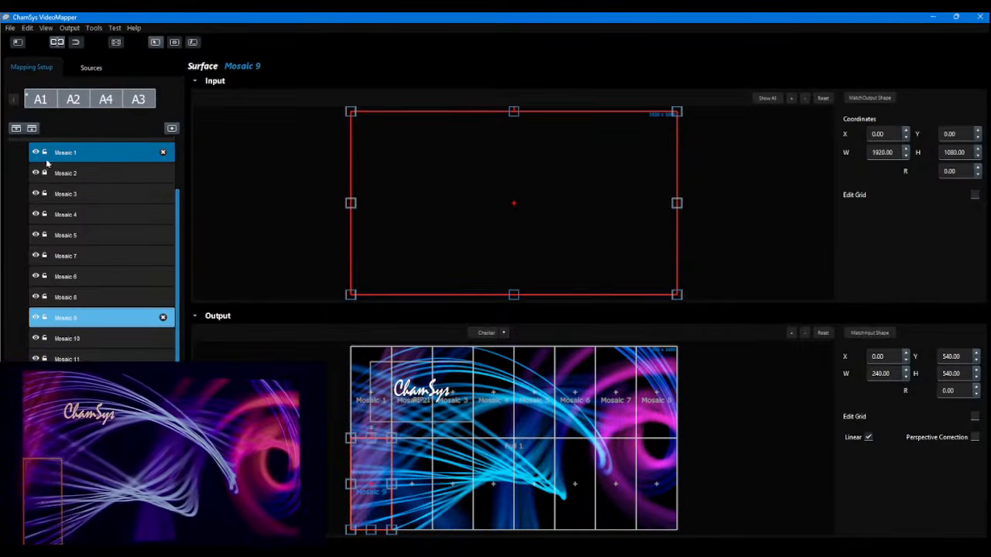
# Move PIP 1's output to the canvas's lower-left corner and enlarge it to about 1028 × 478 at about X -68, Y 691.
pyautogui.click(424, 396)
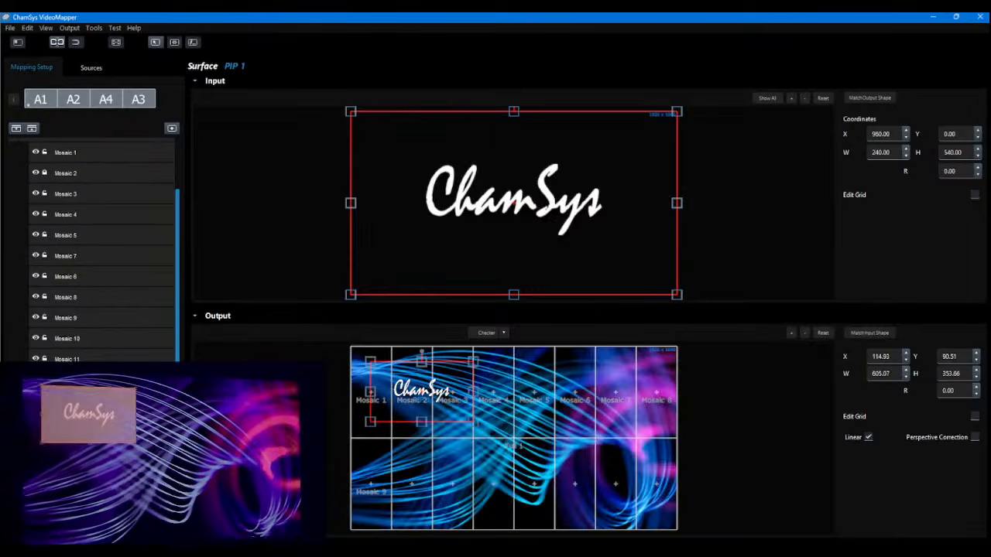
pyautogui.moveTo(382, 422); pyautogui.dragTo(344, 553)
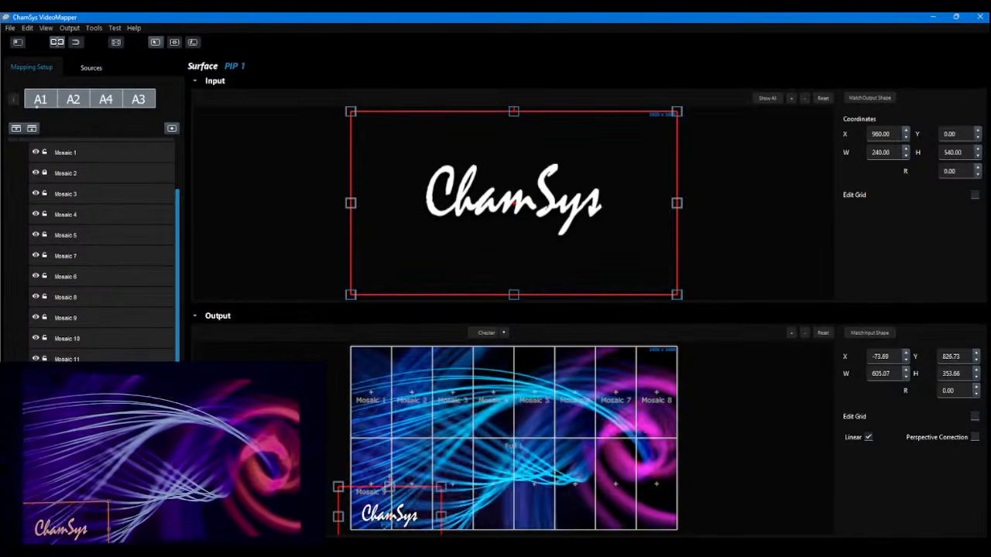
pyautogui.moveTo(390, 517); pyautogui.dragTo(390, 514)
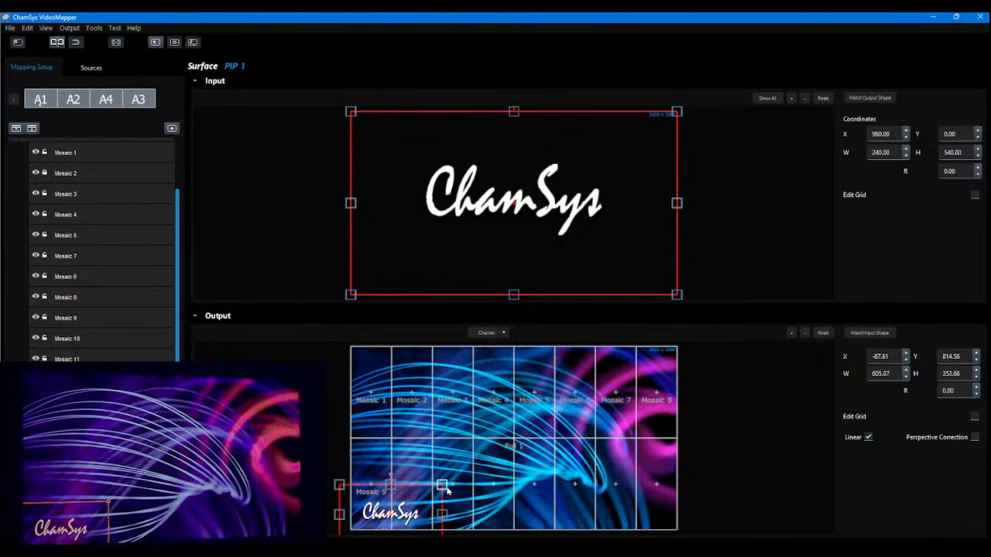
pyautogui.moveTo(446, 489); pyautogui.dragTo(513, 464)
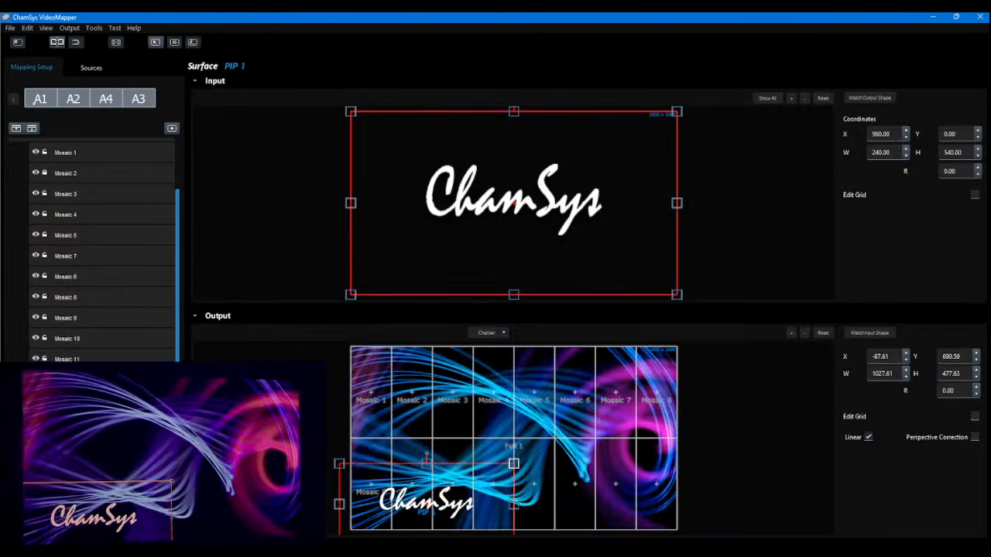
# Close the video mapper, switch to MagicQ and examine the MediaMaster layer and surface heads in the patch.
pyautogui.click(981, 19)
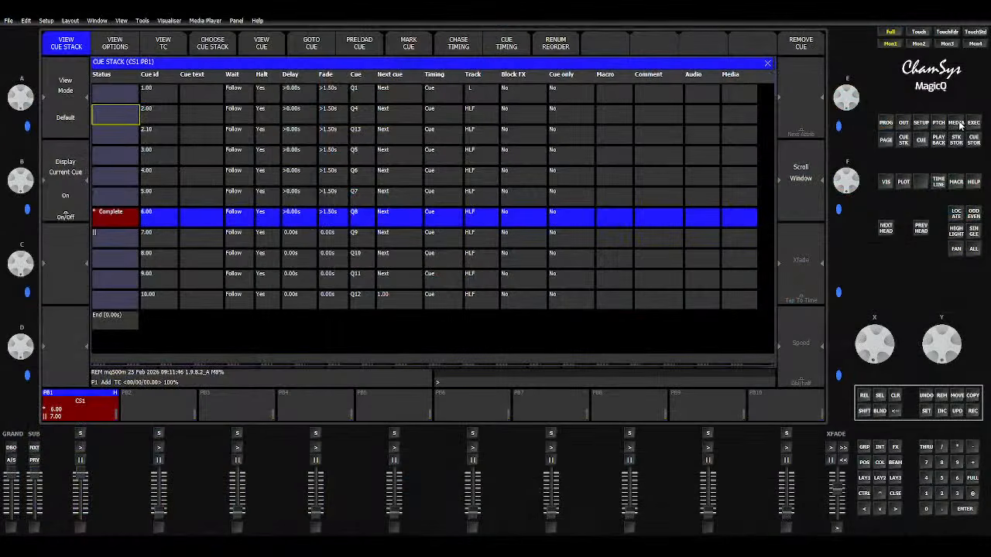
pyautogui.click(936, 125)
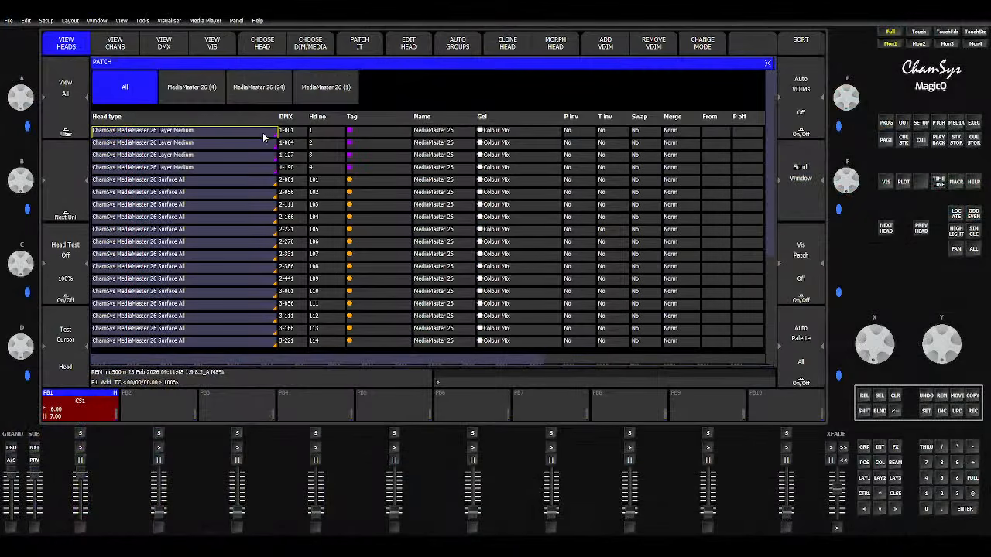
pyautogui.moveTo(211, 137); pyautogui.dragTo(195, 338)
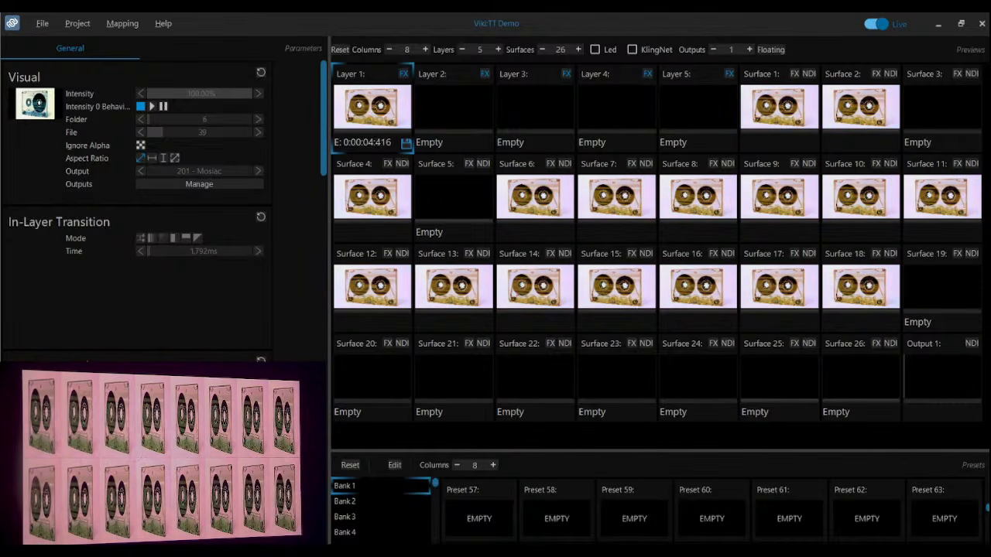
# Reopen the maximized video mapper from the media server and inspect the Mosaic 1, Mosaic 2 and Mosaic 3 surfaces of display A4.
pyautogui.click(128, 26)
pyautogui.click(126, 48)
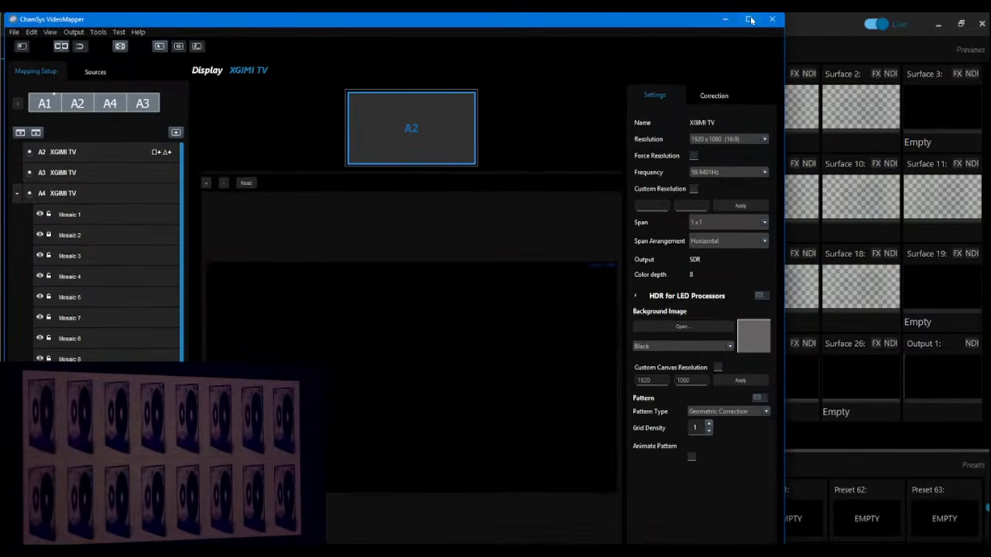
pyautogui.click(748, 18)
pyautogui.click(97, 193)
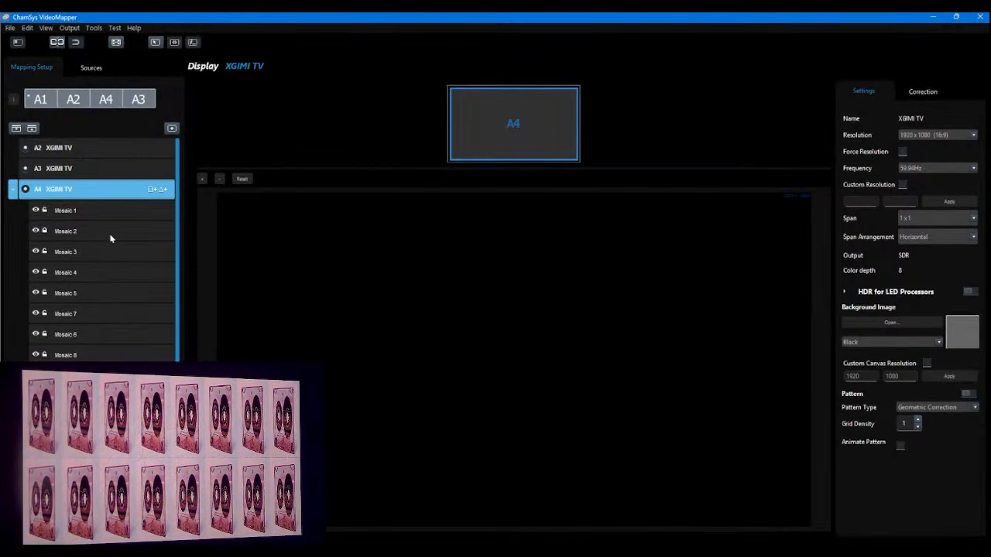
pyautogui.click(94, 212)
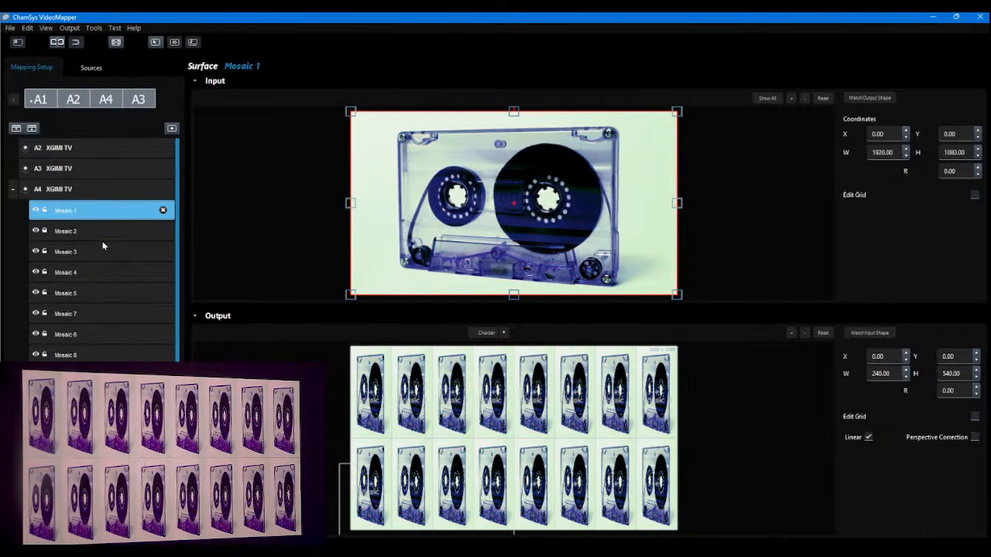
pyautogui.click(97, 233)
pyautogui.click(99, 251)
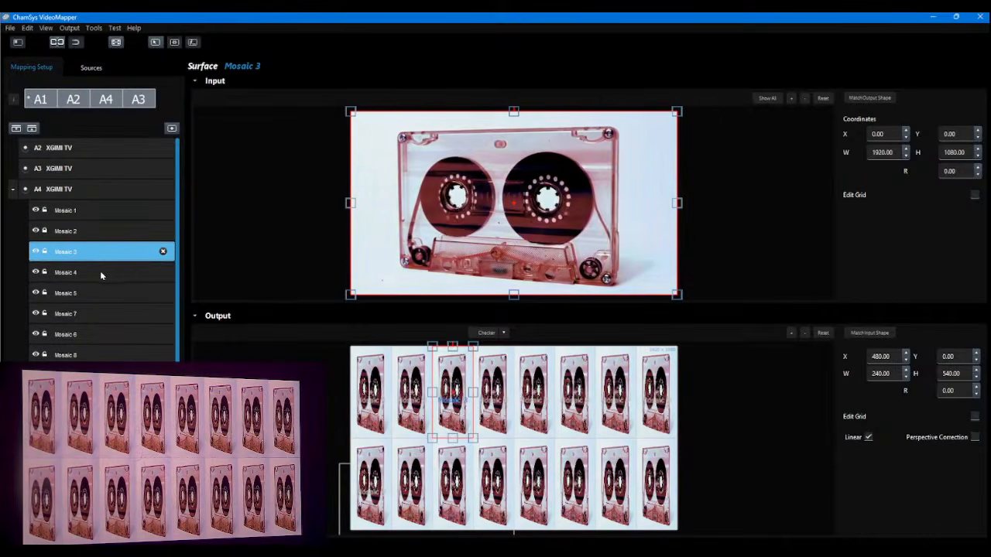
# Unlock the Mosaic 2 surface and return to the Mosaic 3 surface.
pyautogui.click(128, 188)
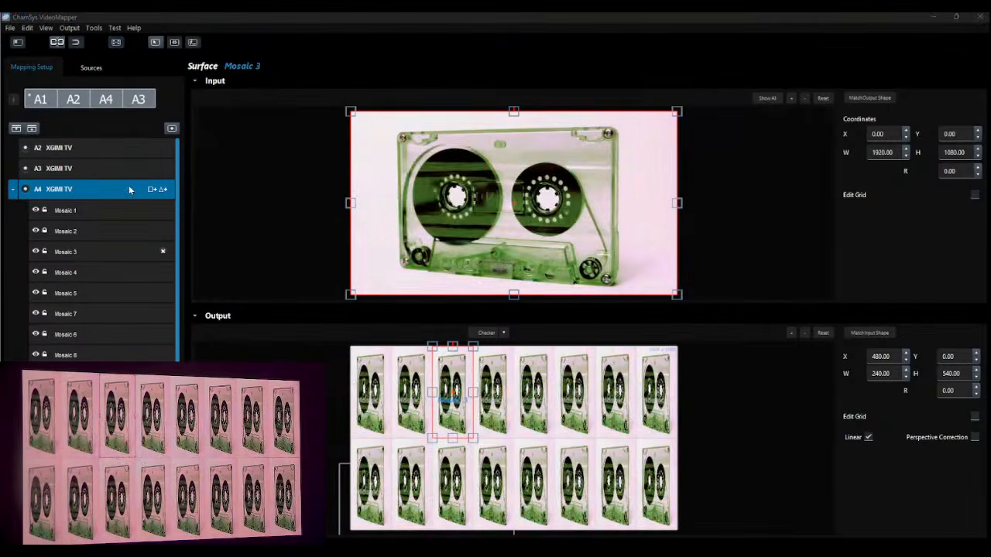
pyautogui.click(150, 264)
pyautogui.click(89, 211)
pyautogui.click(57, 235)
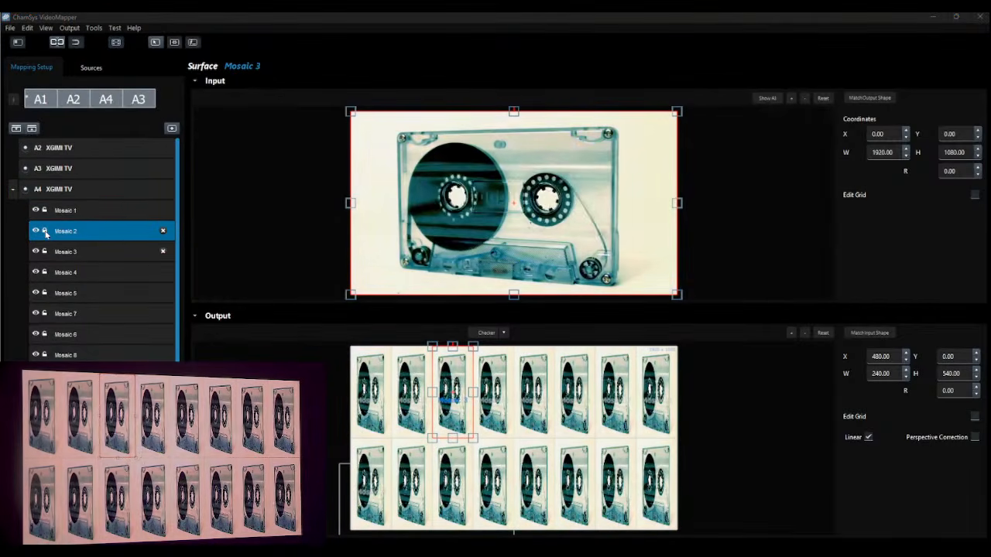
pyautogui.click(56, 249)
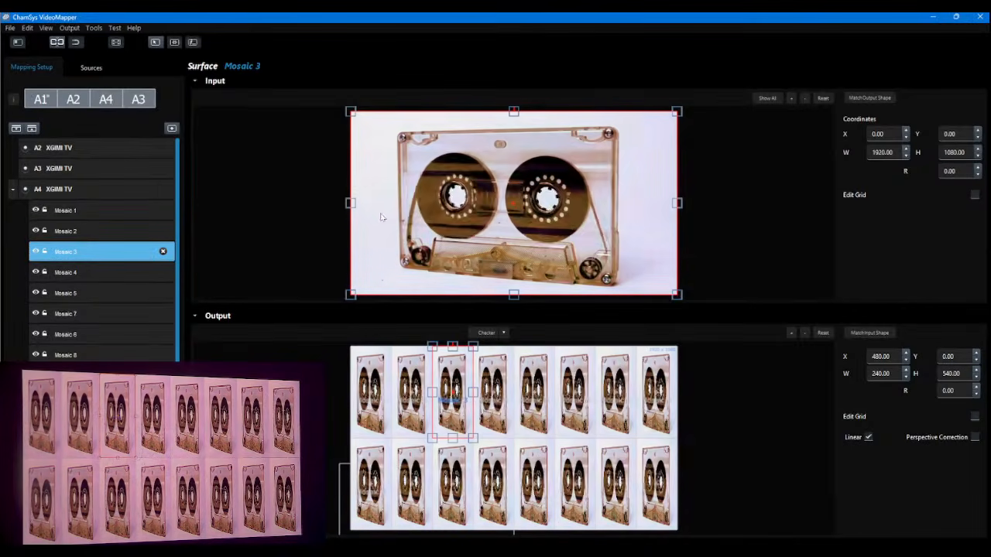
# Crop Mosaic 1's input freehand to the source image's upper-left area, about 667 × 575.
pyautogui.click(87, 211)
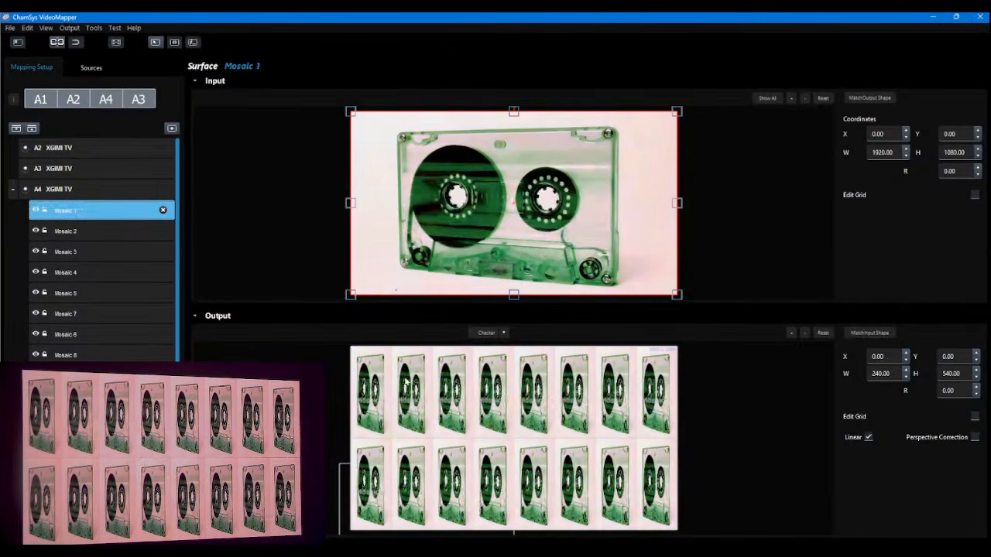
pyautogui.moveTo(679, 208); pyautogui.dragTo(536, 205)
pyautogui.moveTo(466, 217); pyautogui.dragTo(567, 216)
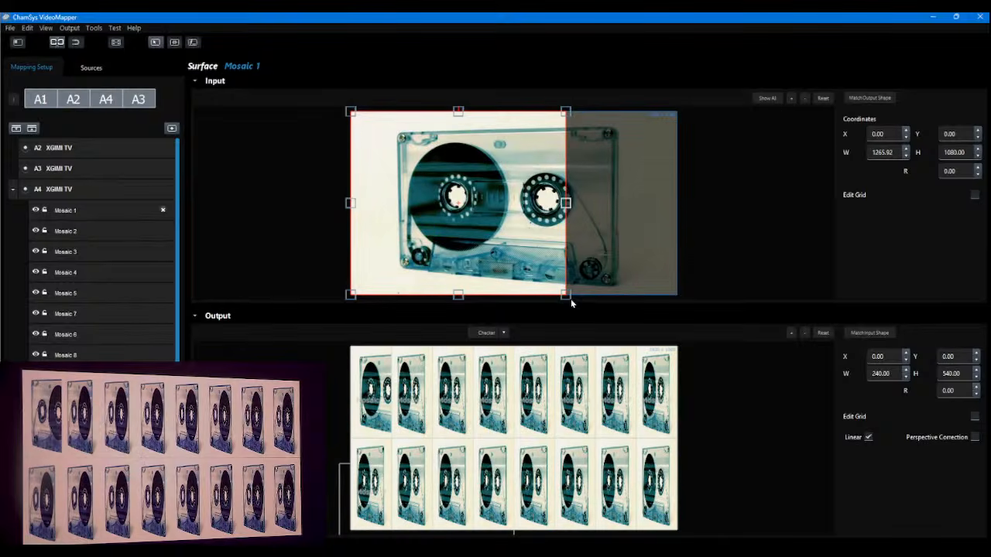
pyautogui.moveTo(570, 301); pyautogui.dragTo(468, 215)
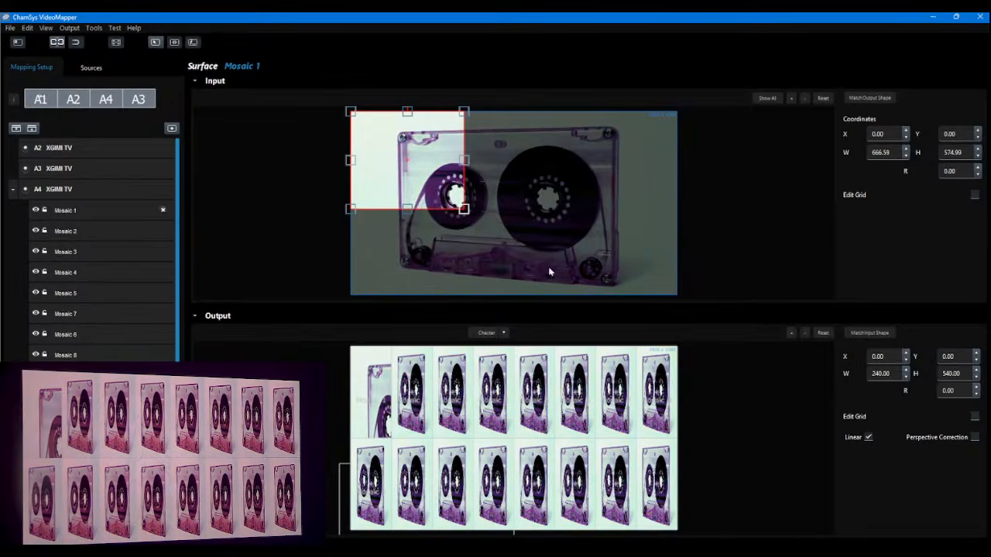
# Match the inputs of the Mosaic 1, Mosaic 2, Mosaic 3 and Mosaic 4 surfaces to their output shapes.
pyautogui.click(856, 100)
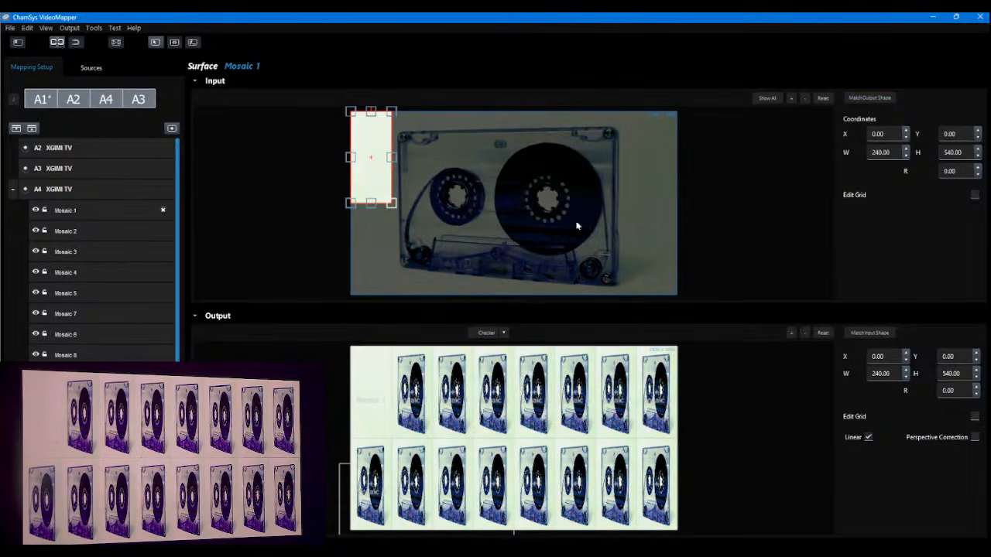
pyautogui.click(102, 225)
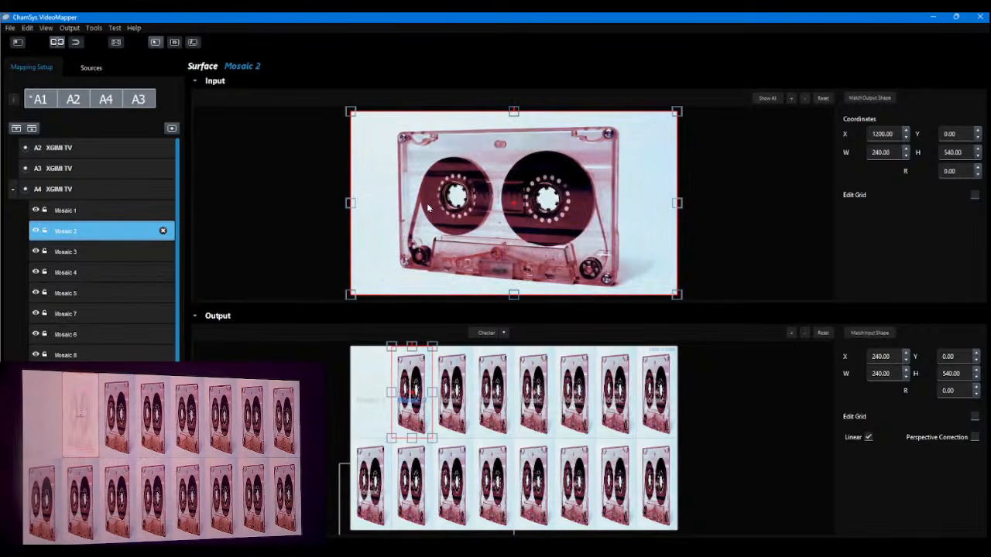
pyautogui.click(865, 97)
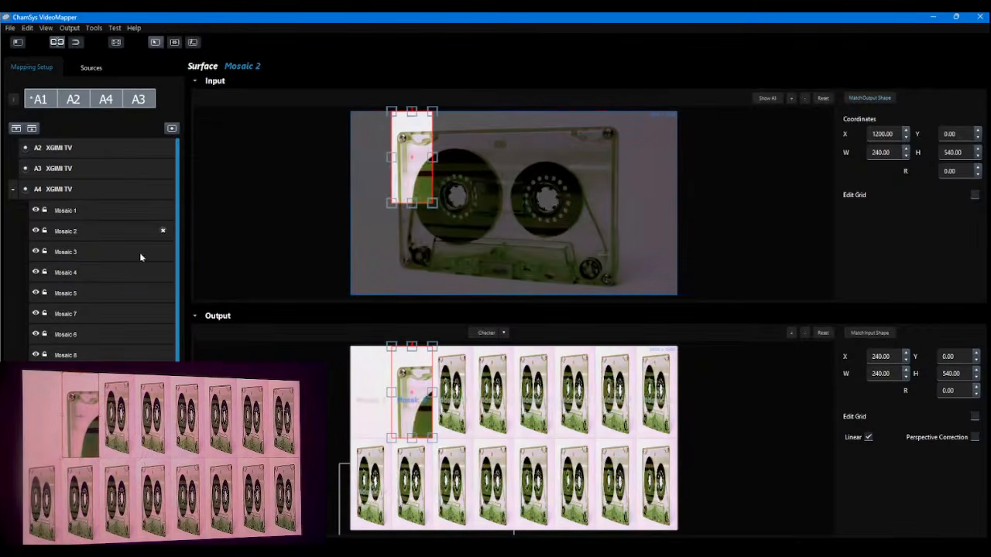
pyautogui.click(86, 250)
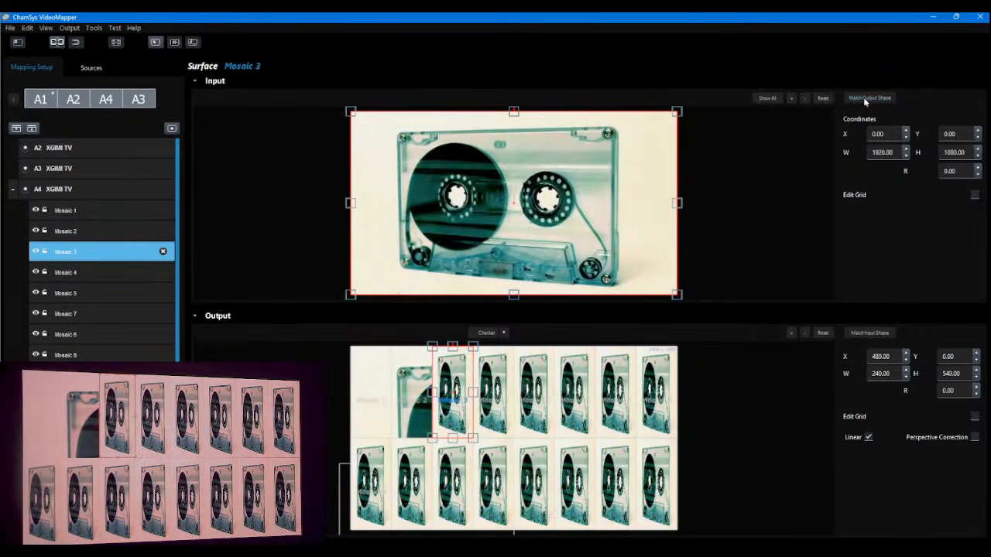
pyautogui.click(864, 99)
pyautogui.click(97, 272)
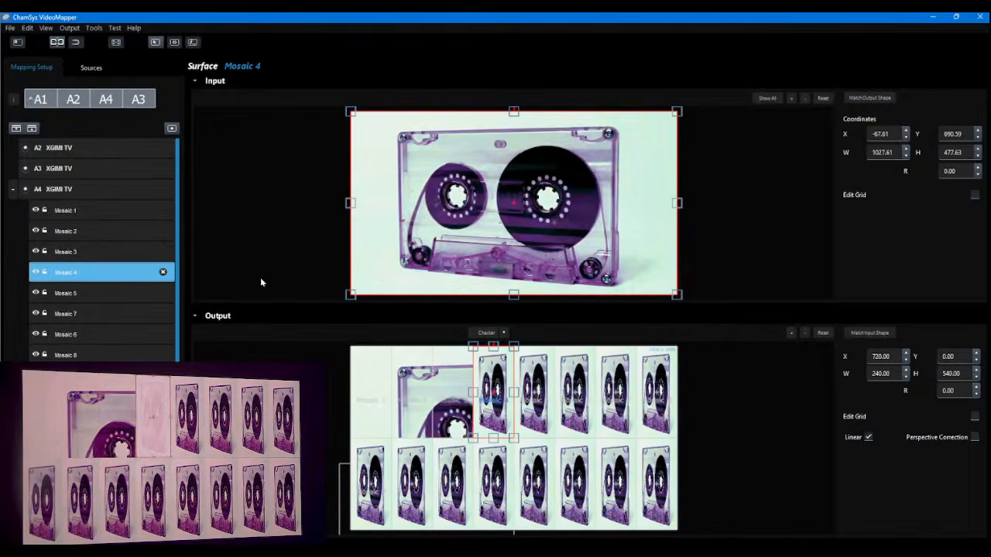
pyautogui.click(871, 97)
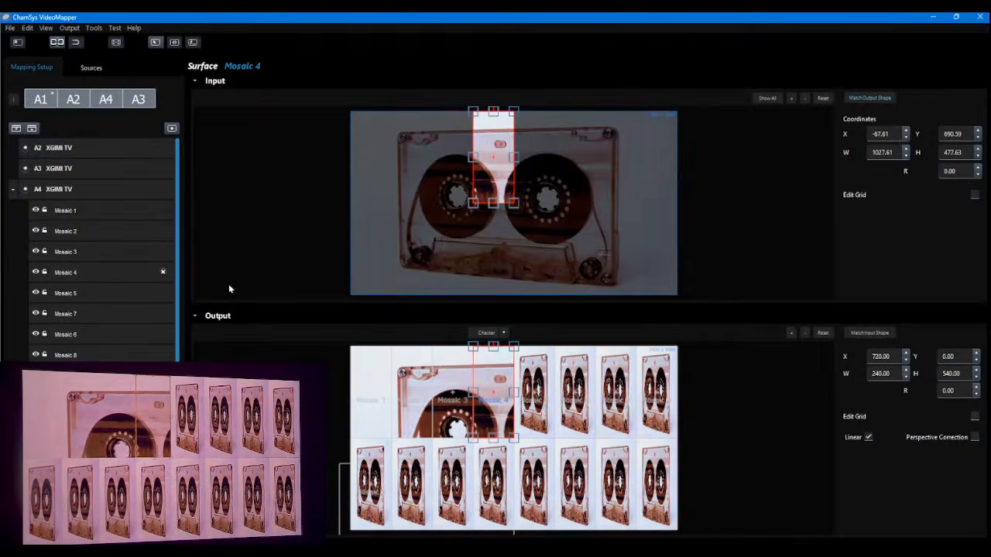
# Match the inputs of the Mosaic 5, Mosaic 7, Mosaic 6 and Mosaic 8 surfaces to their output shapes.
pyautogui.click(89, 294)
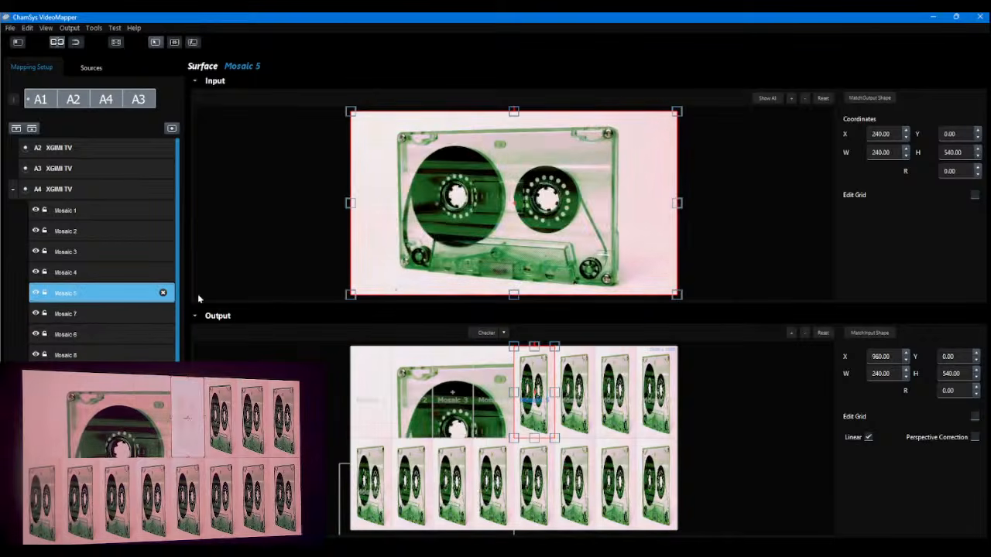
pyautogui.click(868, 99)
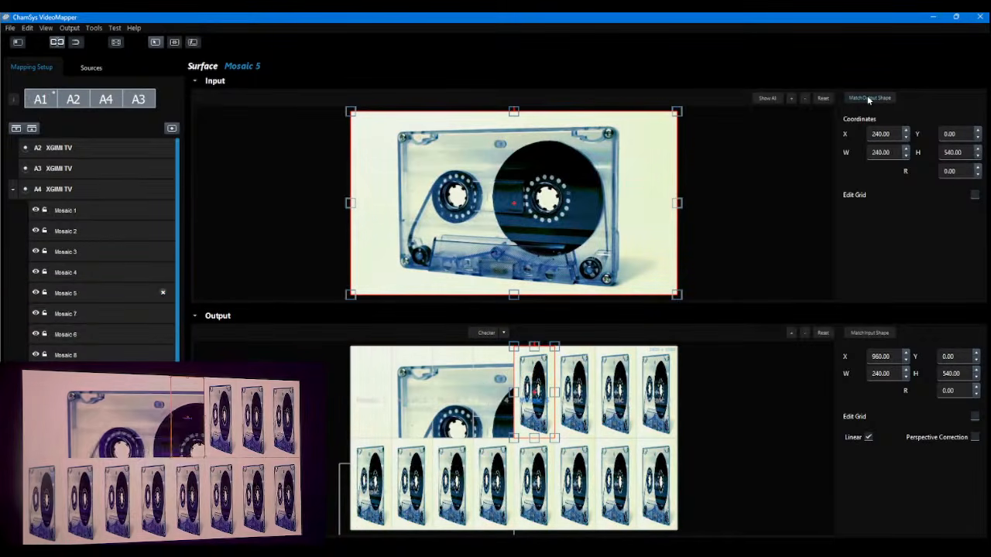
pyautogui.click(105, 317)
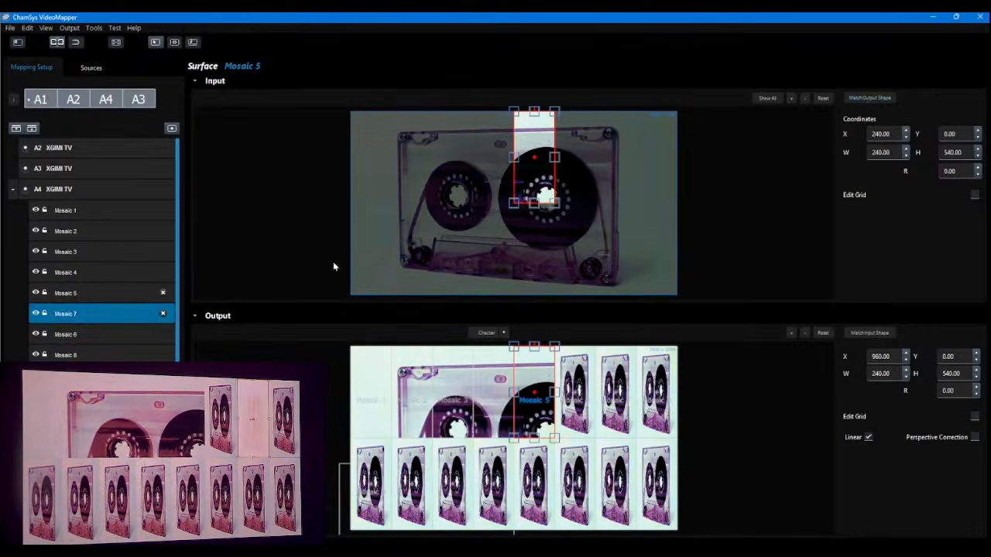
pyautogui.click(857, 99)
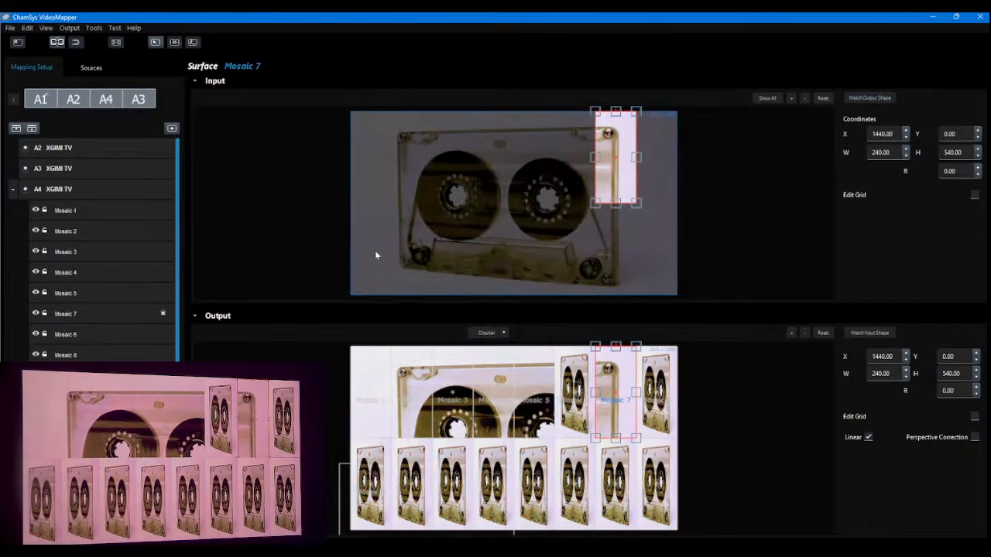
pyautogui.click(100, 338)
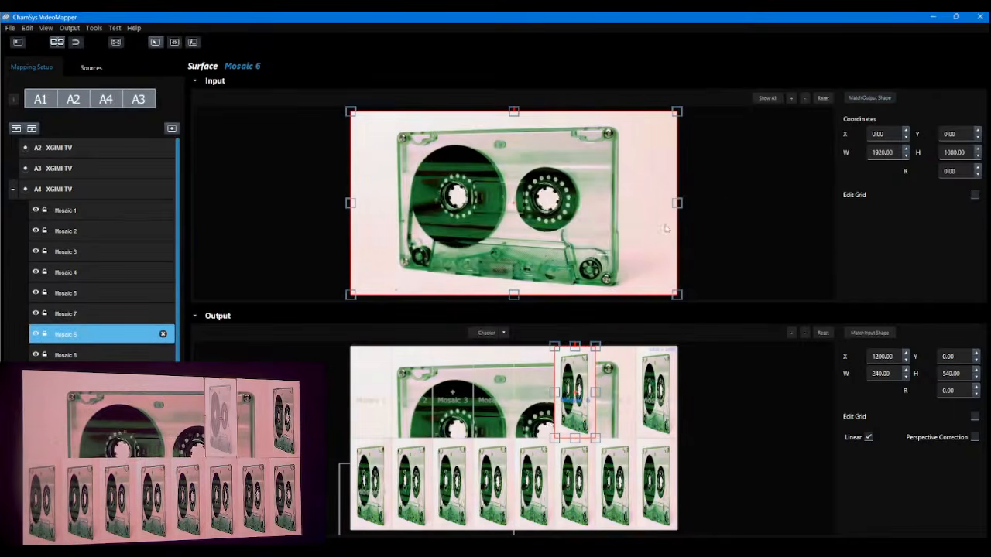
pyautogui.click(873, 101)
pyautogui.click(105, 351)
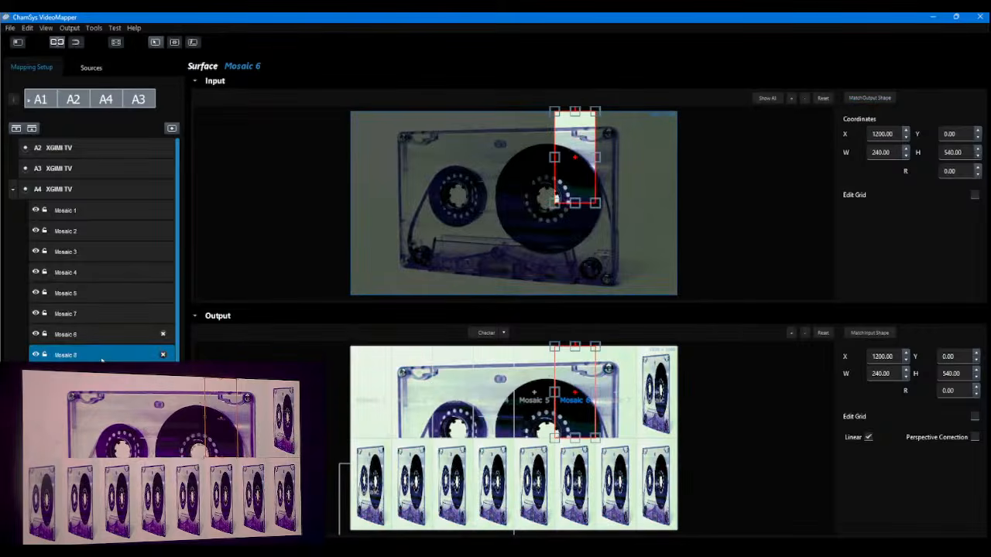
pyautogui.click(870, 99)
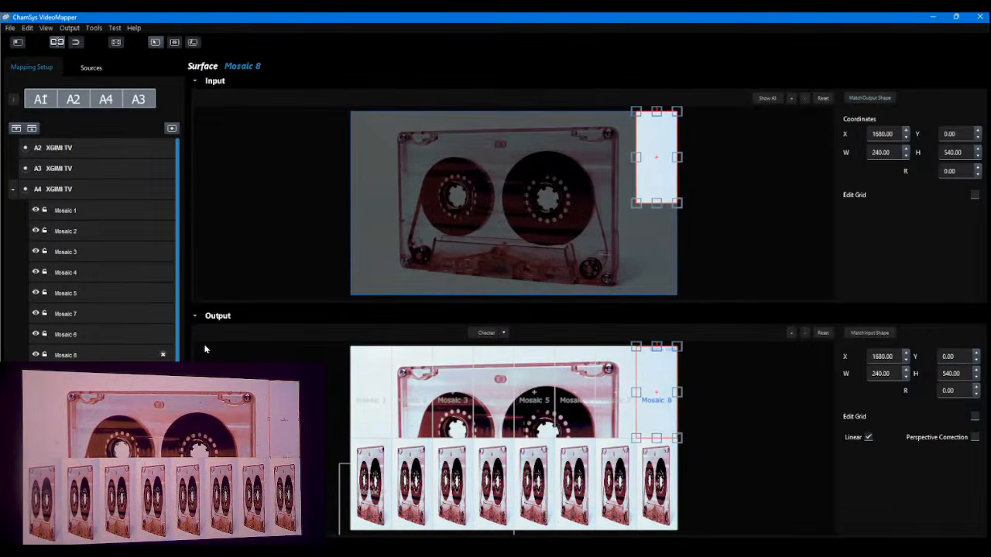
# Match the inputs of the Mosaic 9, Mosaic 10, Mosaic 11 and Mosaic 12 surfaces to their output shapes.
pyautogui.click(104, 376)
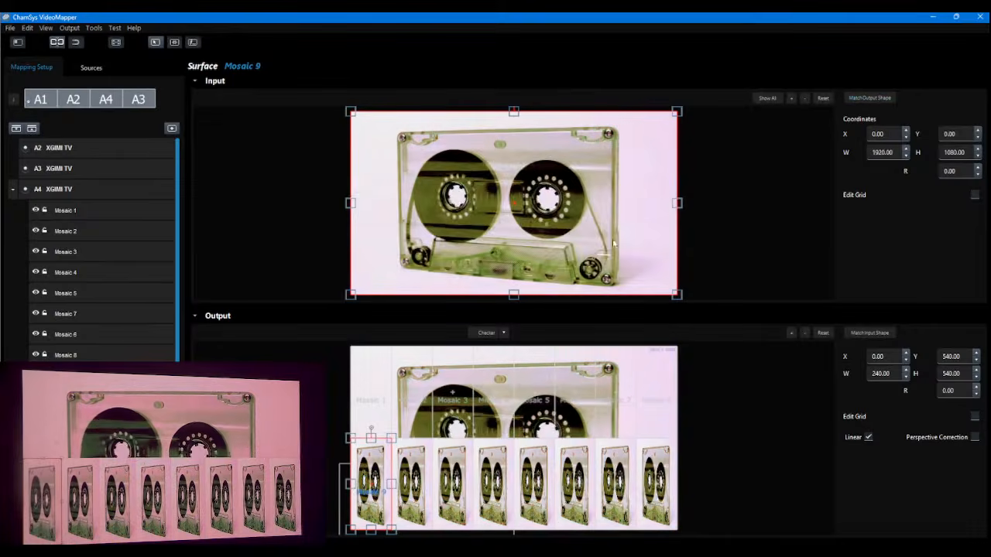
pyautogui.click(870, 98)
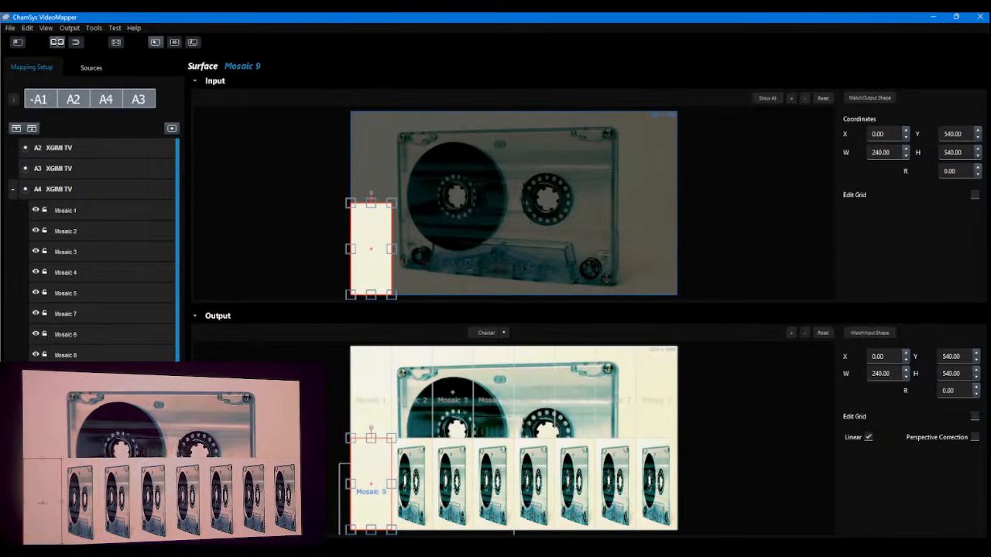
pyautogui.click(104, 396)
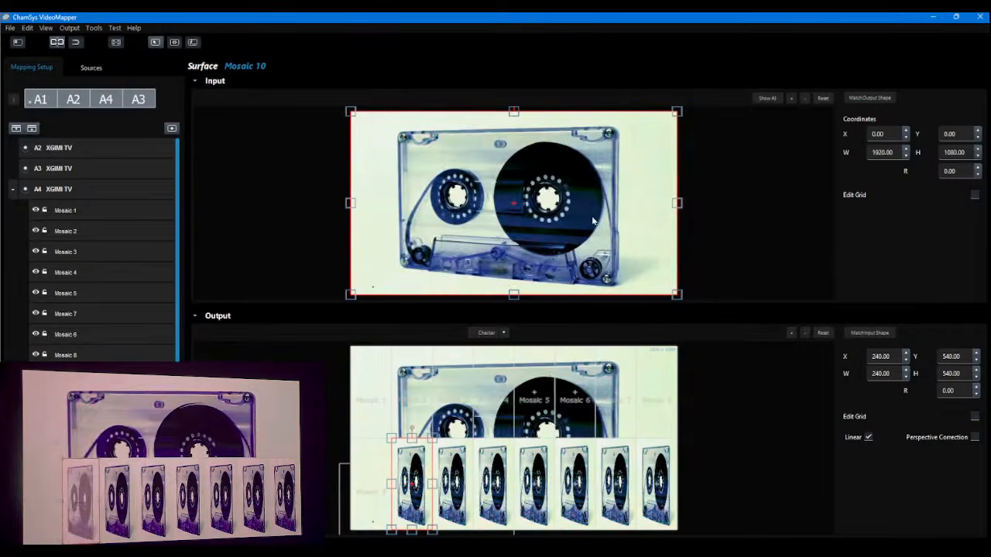
pyautogui.click(865, 101)
pyautogui.click(104, 417)
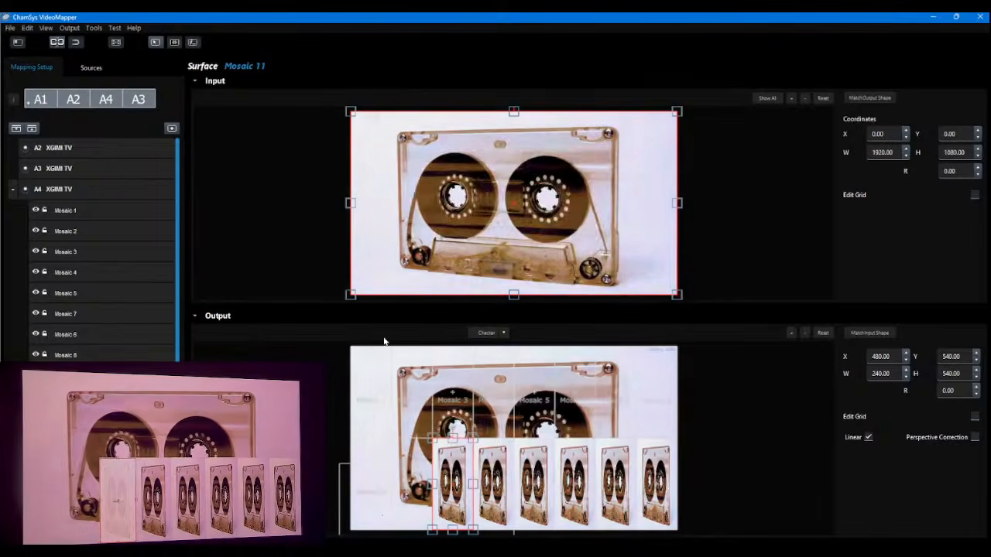
pyautogui.click(870, 98)
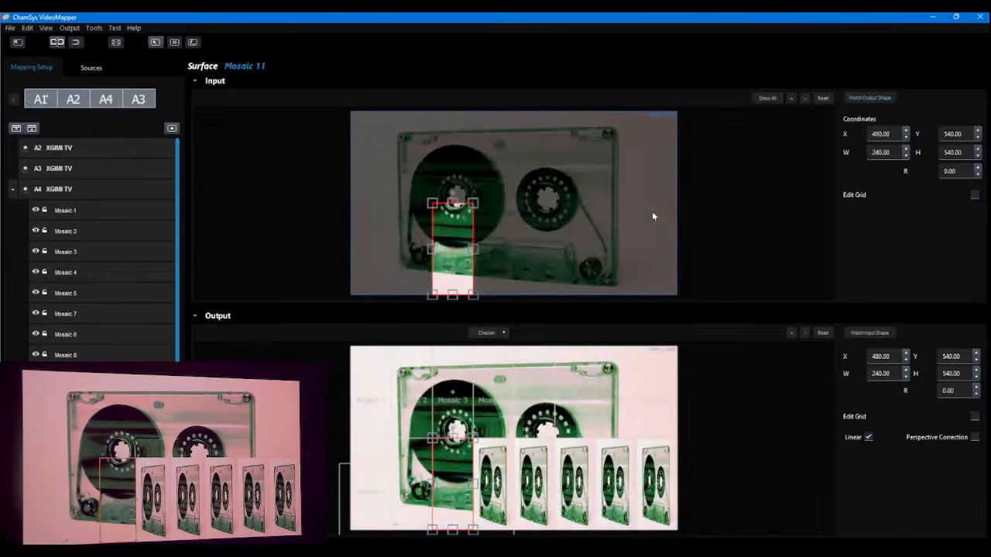
pyautogui.click(103, 437)
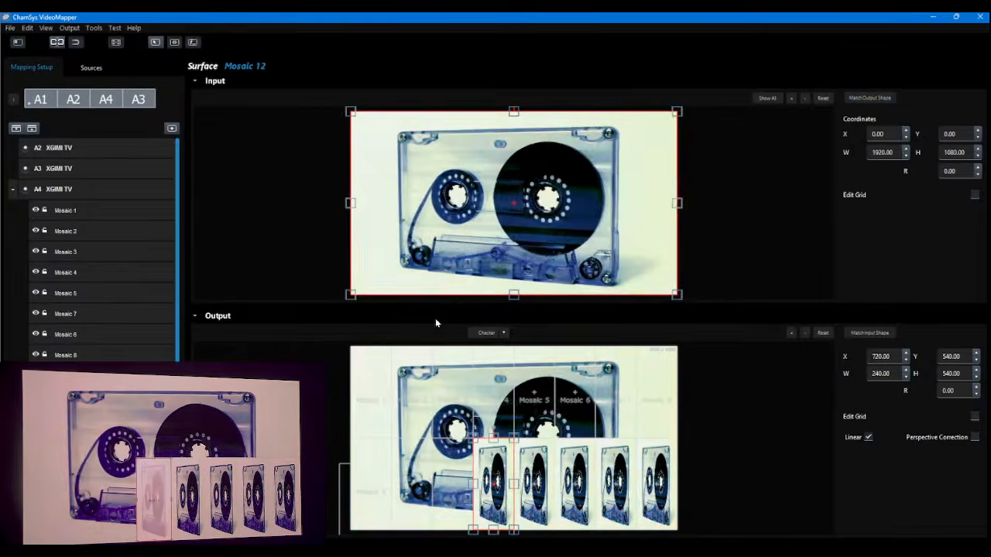
pyautogui.click(860, 99)
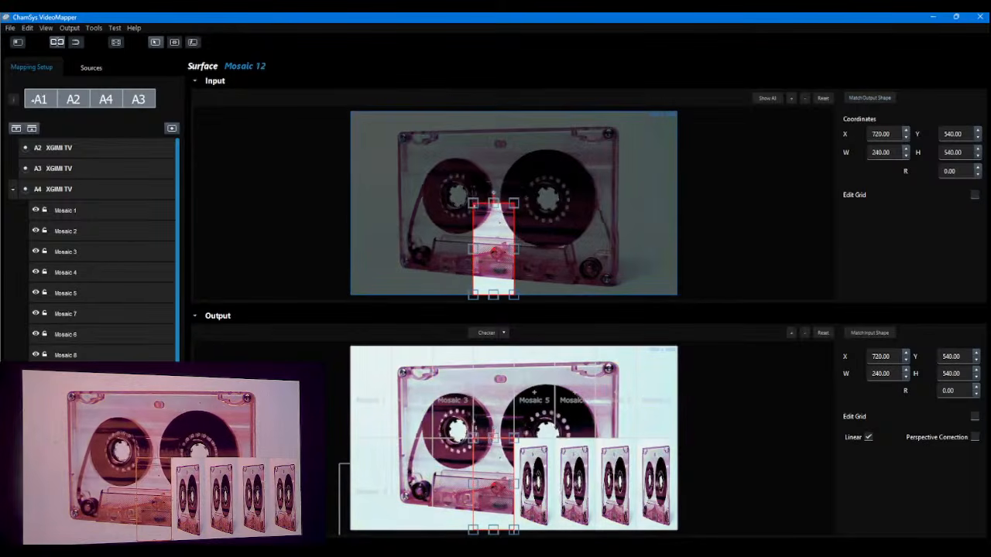
# Match the inputs of the Mosaic 13 to Mosaic 16 surfaces to their output shapes, and close the video mapper.
pyautogui.click(104, 458)
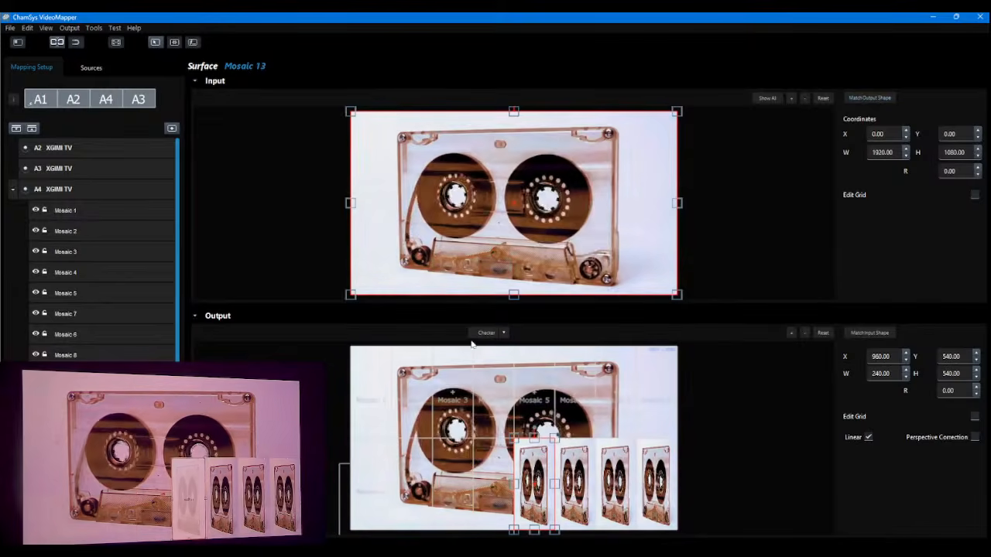
pyautogui.click(858, 101)
pyautogui.click(104, 479)
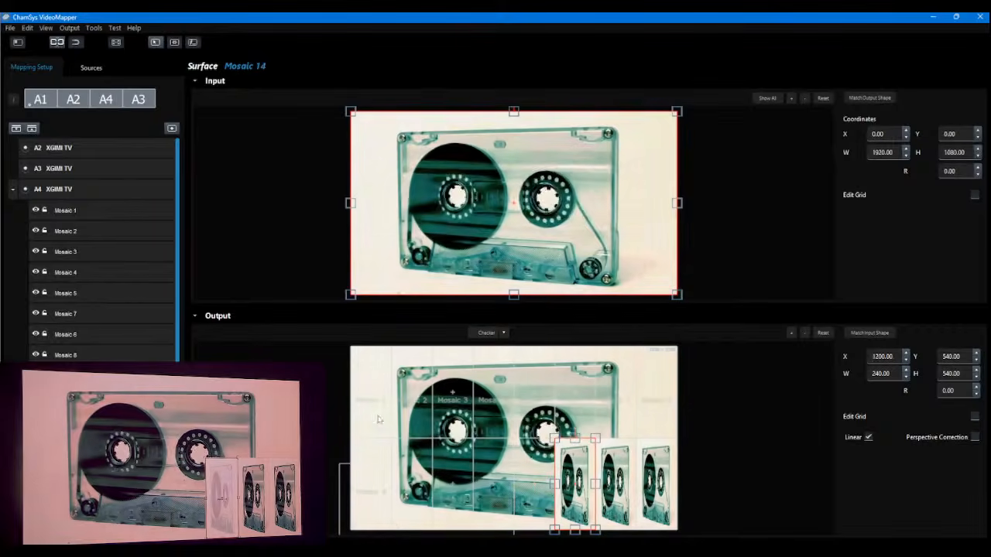
pyautogui.click(871, 97)
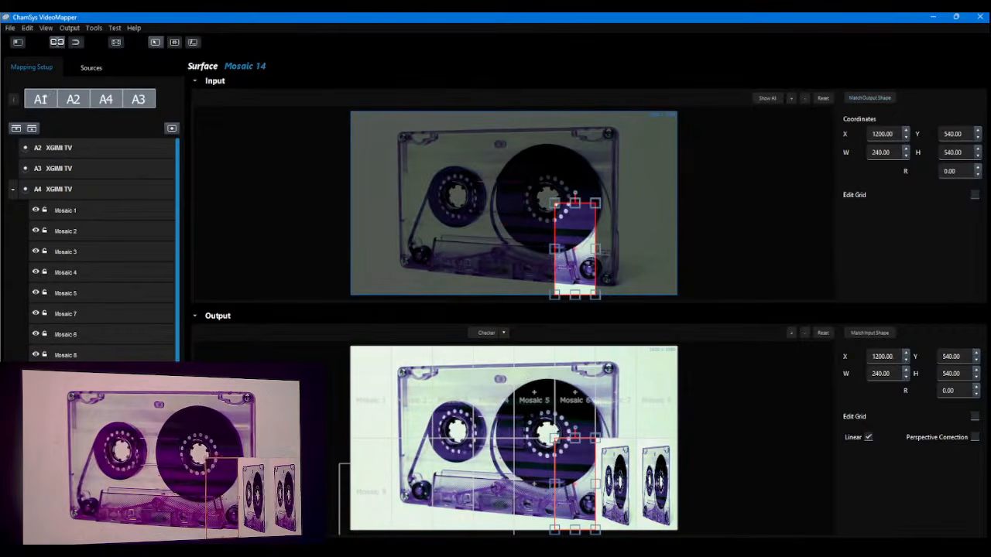
pyautogui.scroll(-2, 92, 247)
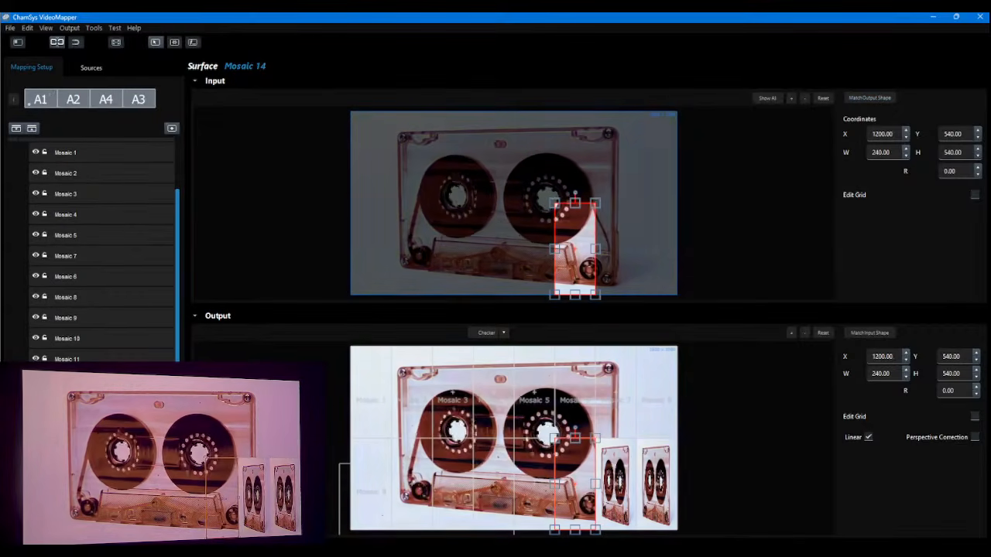
pyautogui.click(104, 462)
pyautogui.click(103, 442)
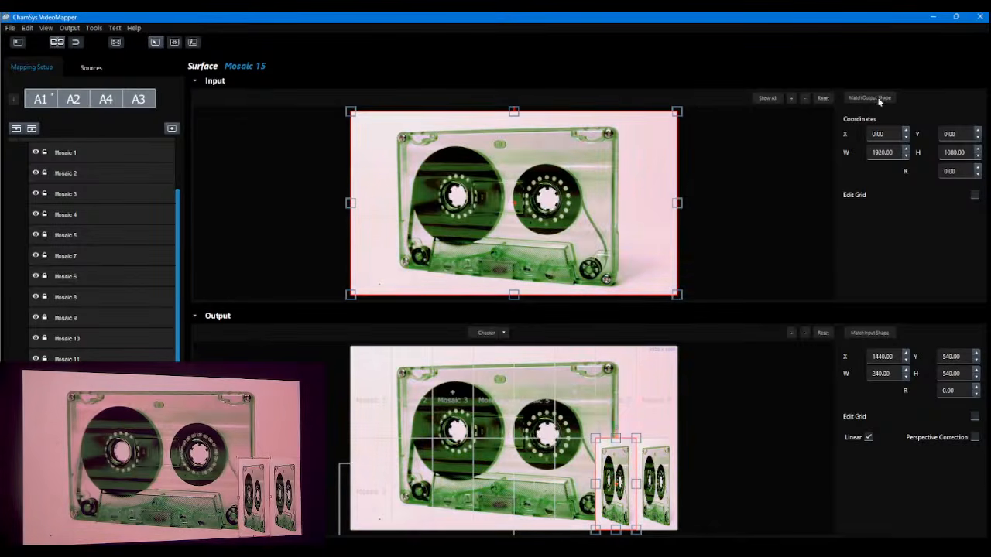
pyautogui.click(877, 99)
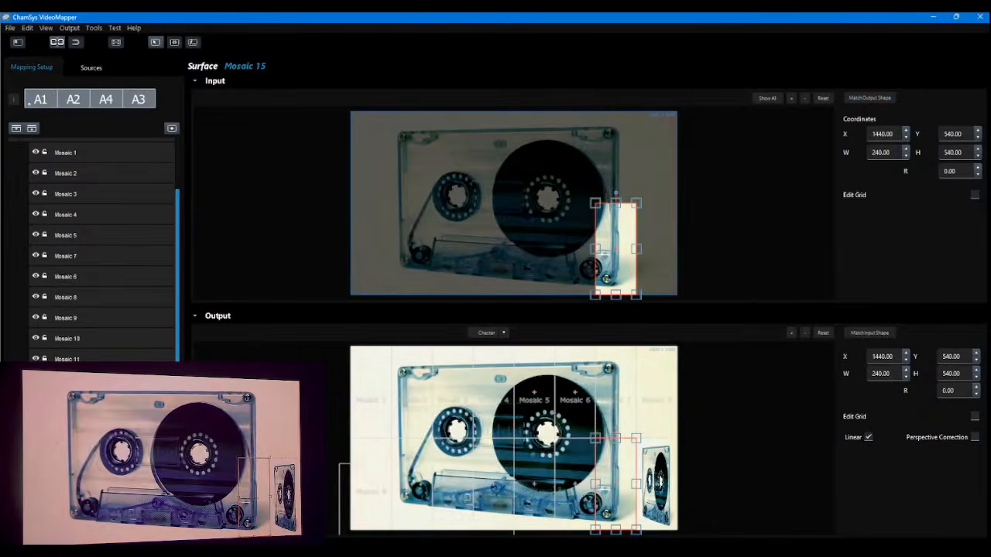
pyautogui.click(104, 462)
pyautogui.click(868, 99)
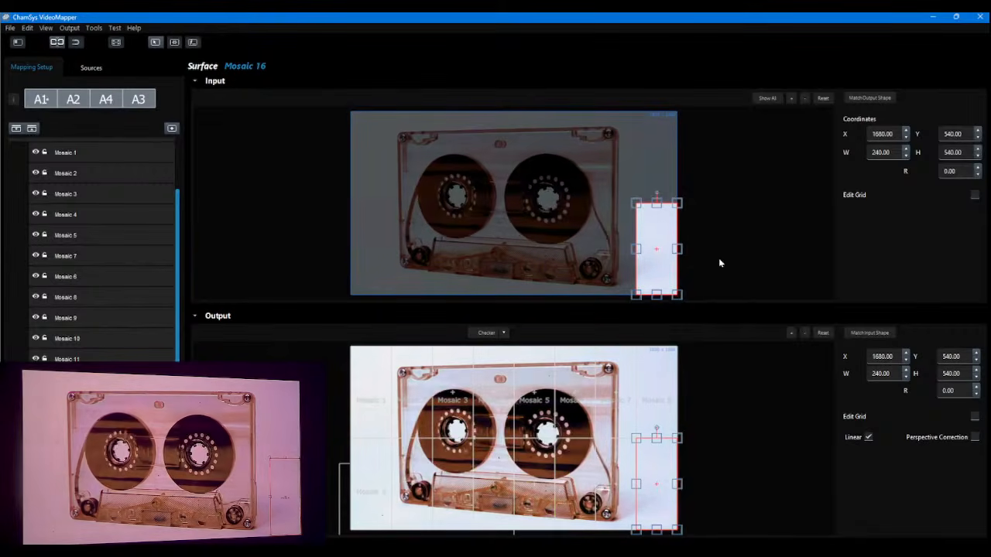
pyautogui.click(985, 20)
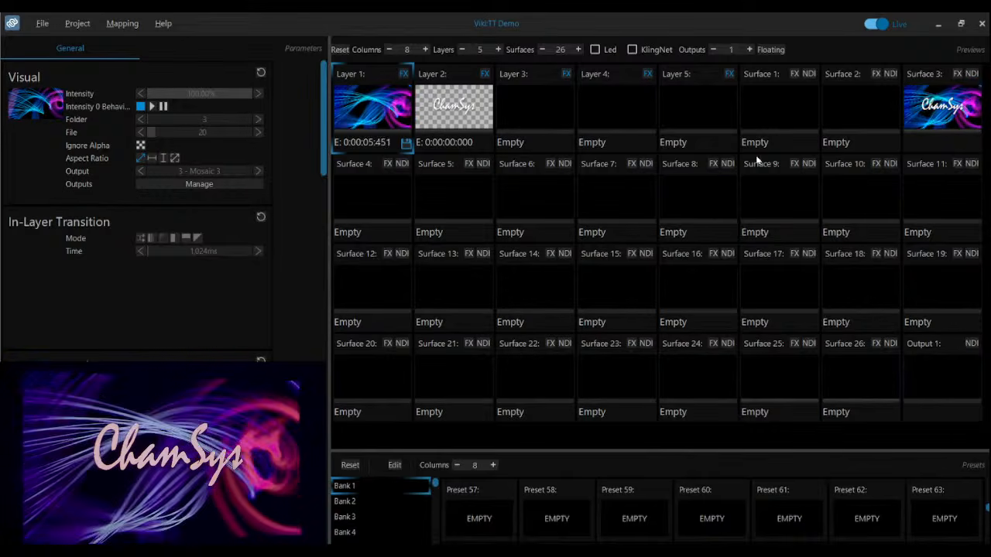
# Reopen the video mapper from the media server and maximize its window.
pyautogui.click(122, 25)
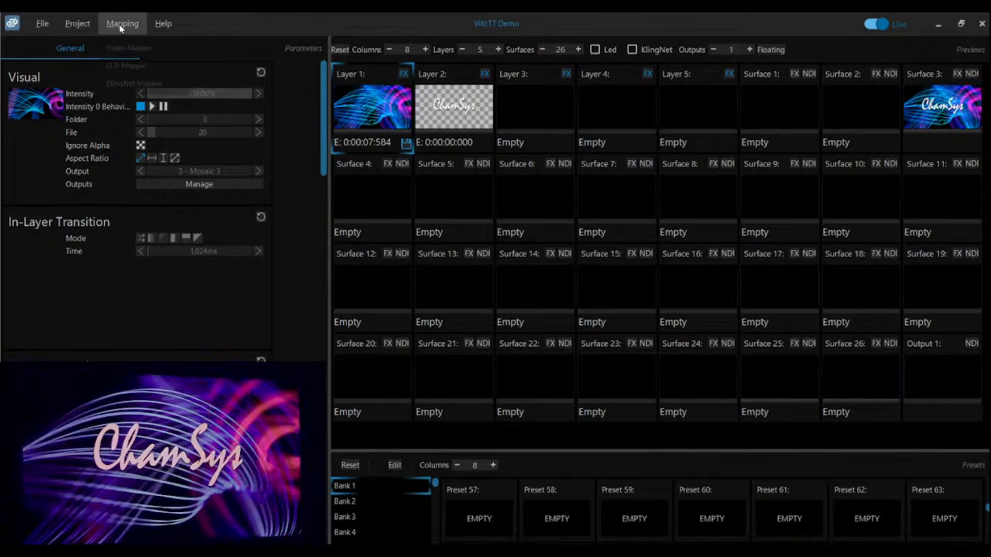
pyautogui.click(126, 48)
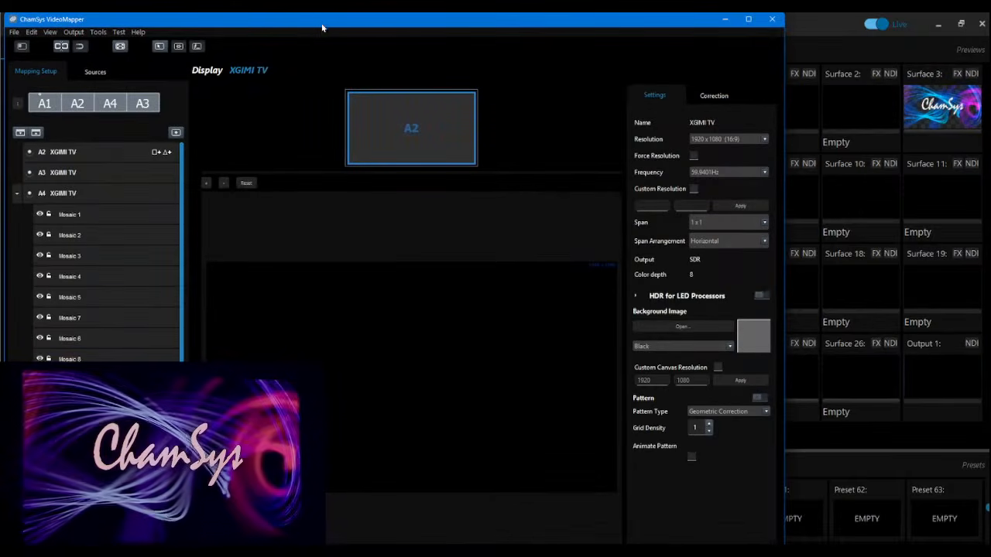
pyautogui.click(749, 19)
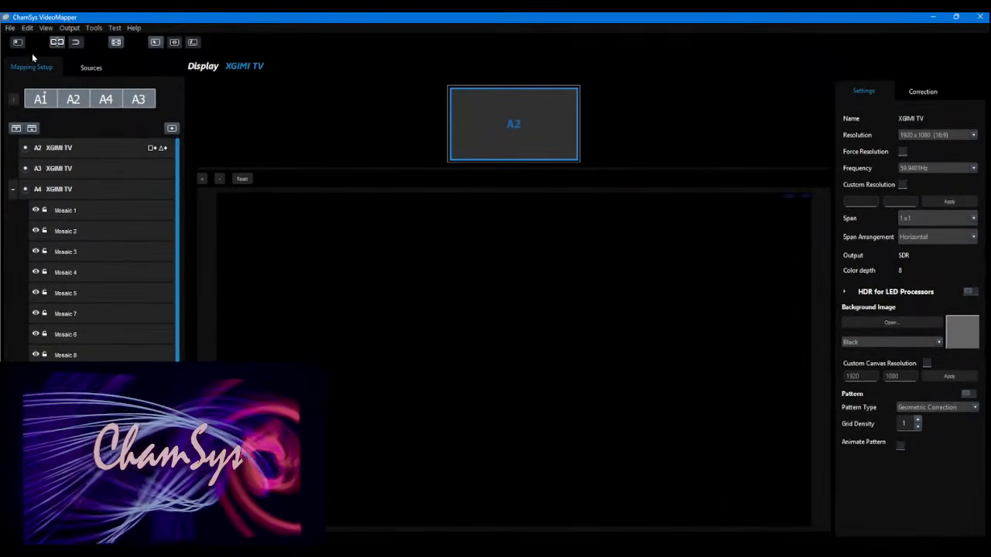
# Export the current mapping as mosaic TT.vmp in the TT Demo folder on Fast Storage (D:), replacing the existing file.
pyautogui.click(9, 28)
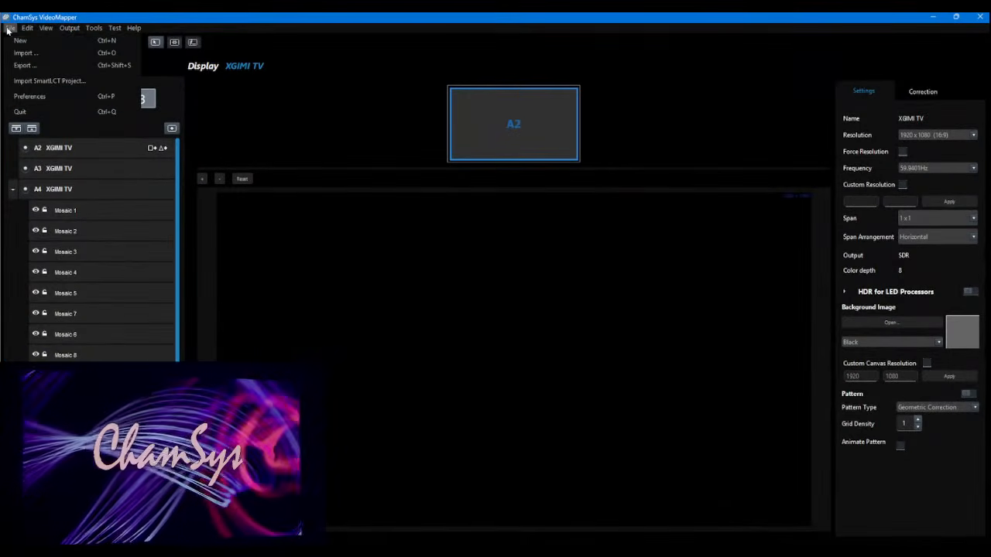
pyautogui.click(23, 67)
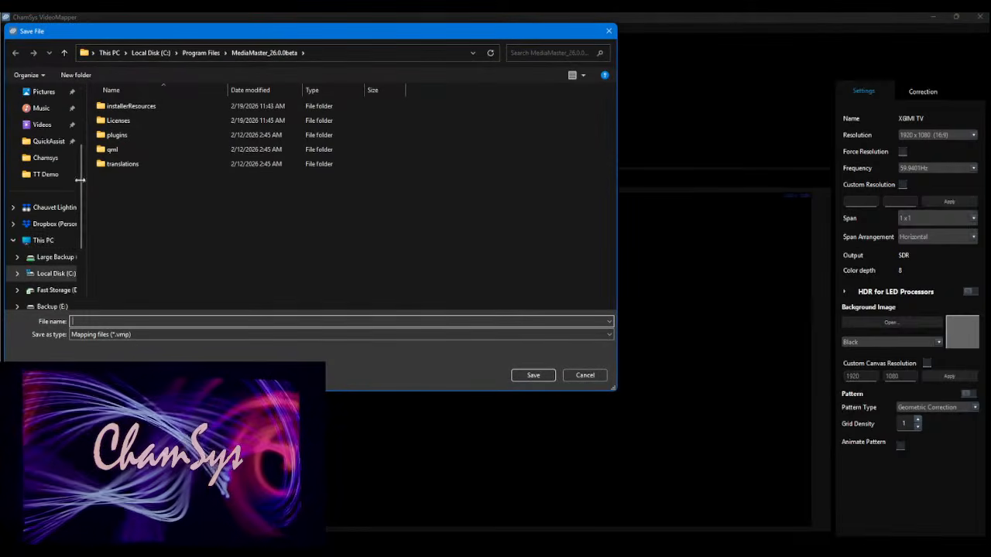
pyautogui.click(54, 274)
pyautogui.click(132, 154)
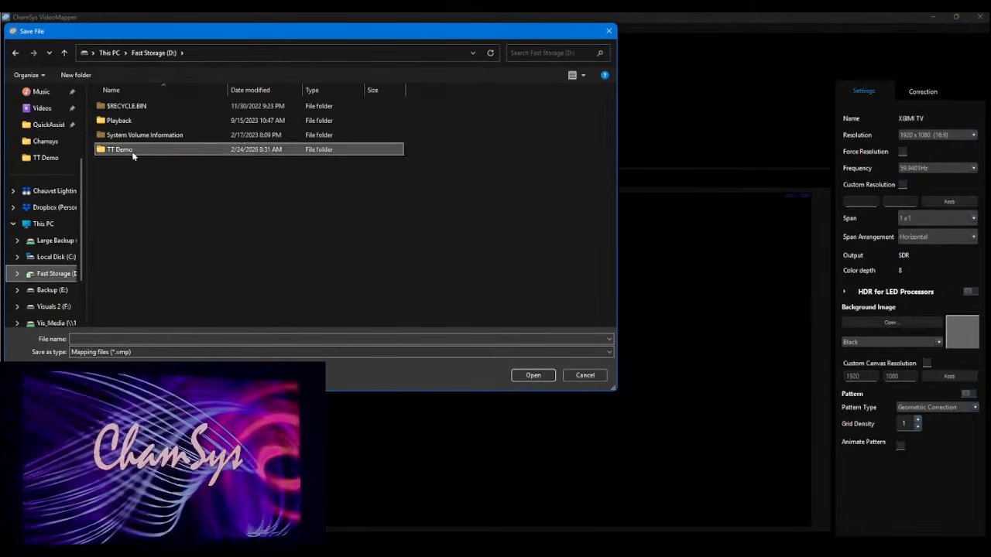
pyautogui.doubleClick(132, 150)
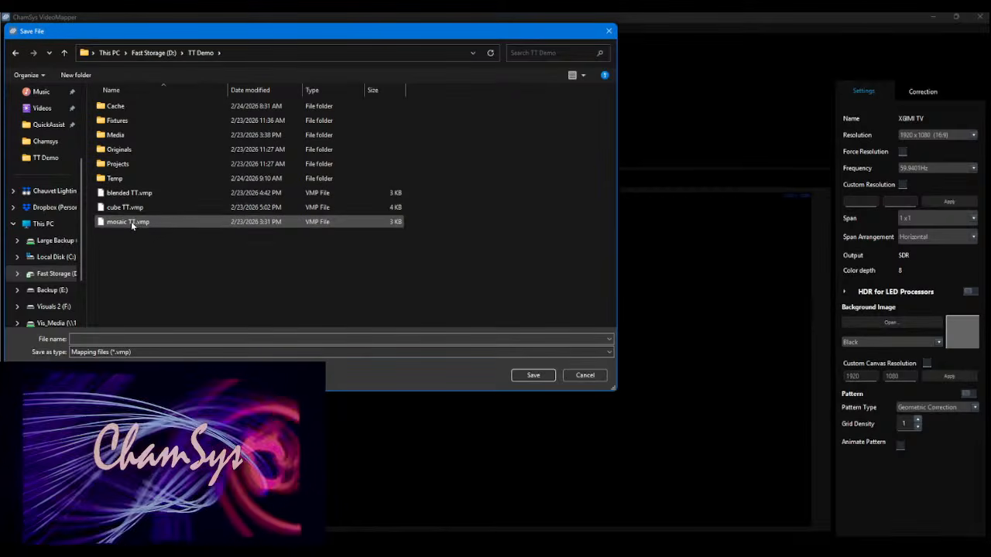
pyautogui.click(131, 222)
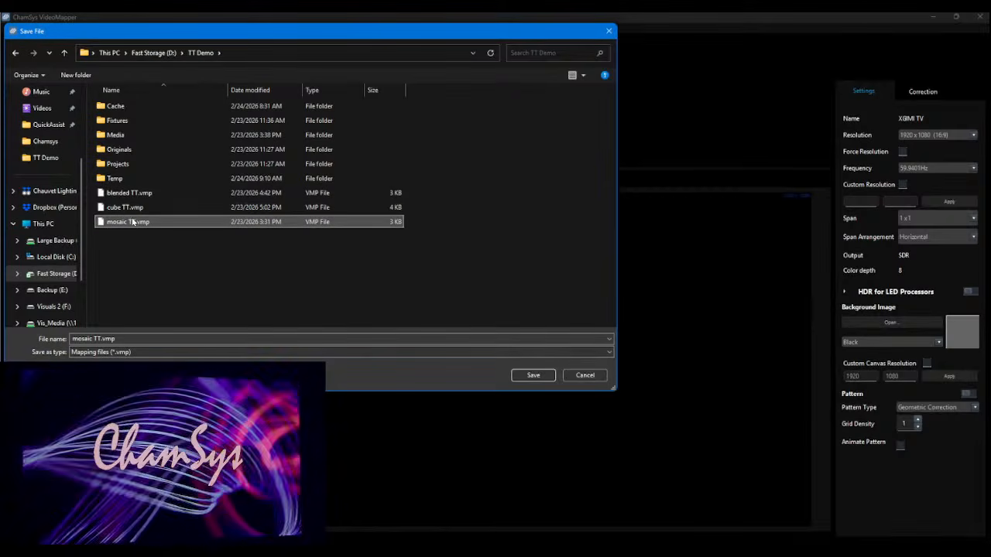
pyautogui.click(532, 376)
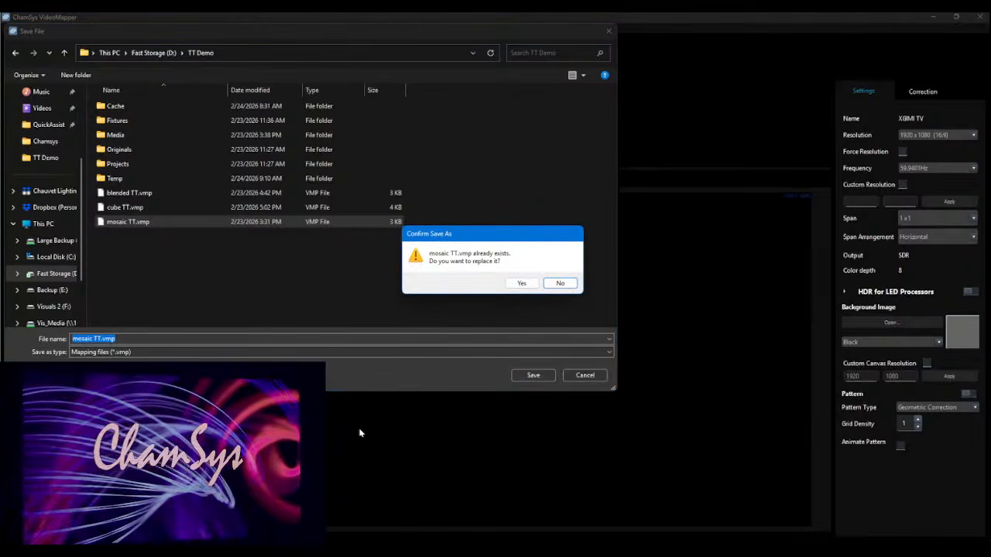
pyautogui.click(521, 284)
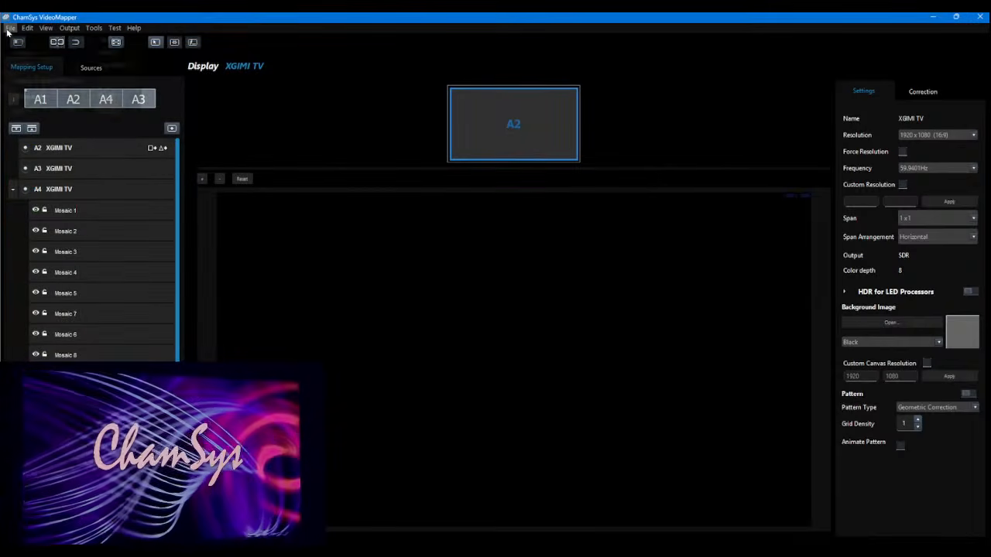
# Import the blended TT.vmp mapping file from the TT Demo folder on Fast Storage (D:).
pyautogui.click(10, 28)
pyautogui.click(26, 54)
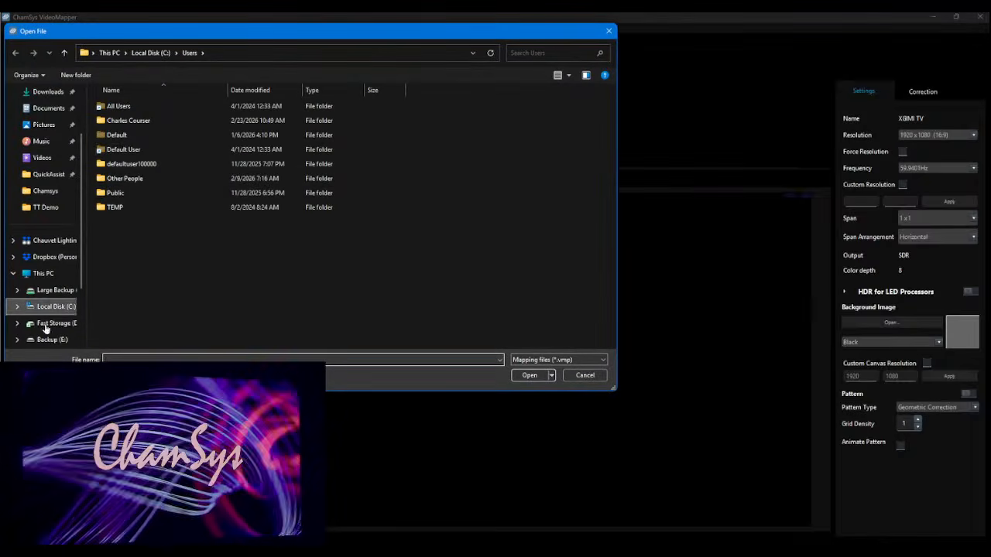
pyautogui.click(51, 322)
pyautogui.doubleClick(135, 150)
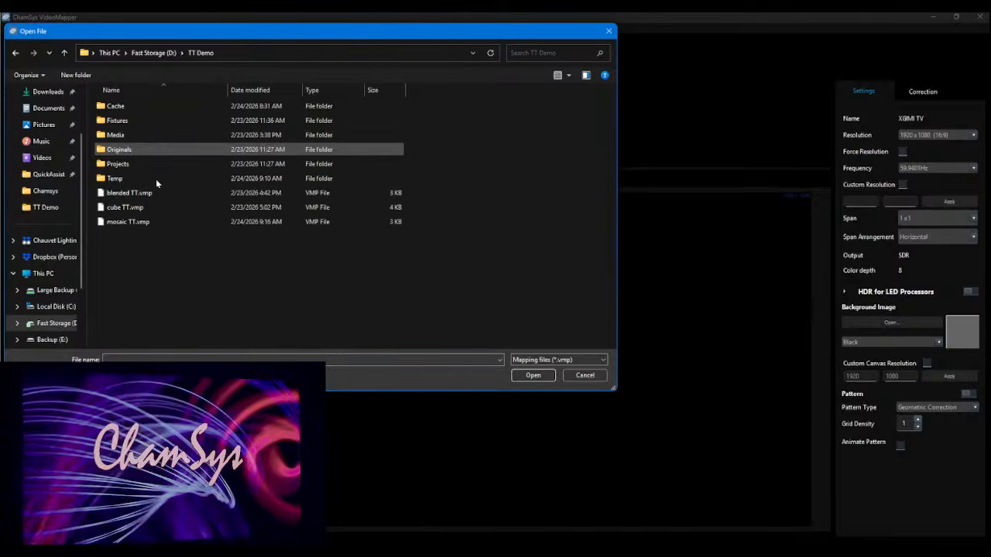
pyautogui.doubleClick(138, 193)
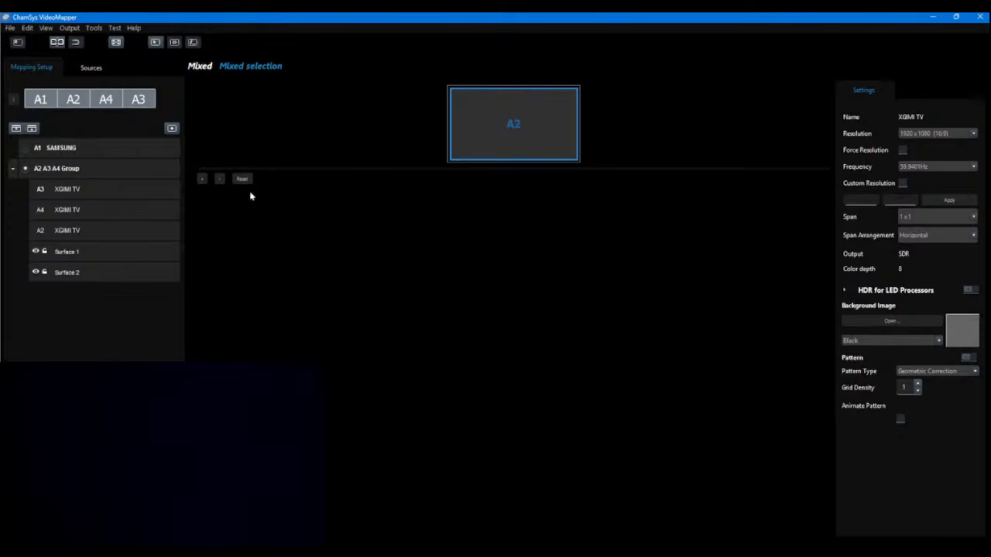
# Set Test Image.png as the source for the imported blended mapping.
pyautogui.click(116, 42)
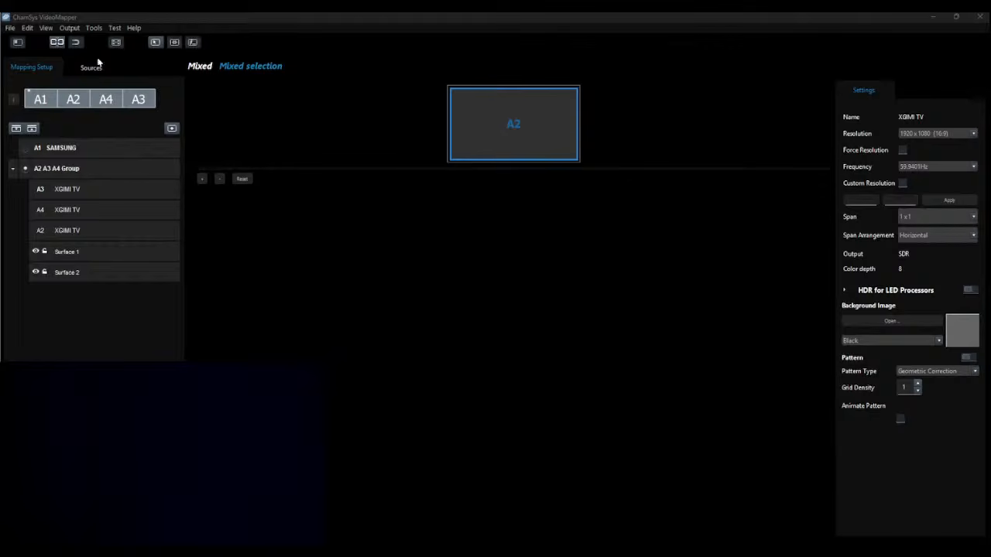
pyautogui.click(91, 68)
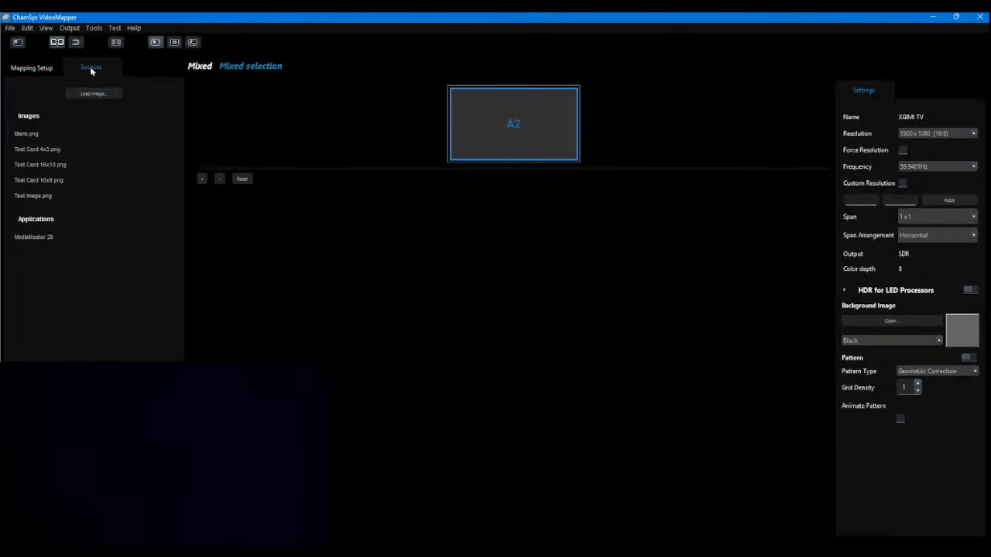
pyautogui.click(48, 196)
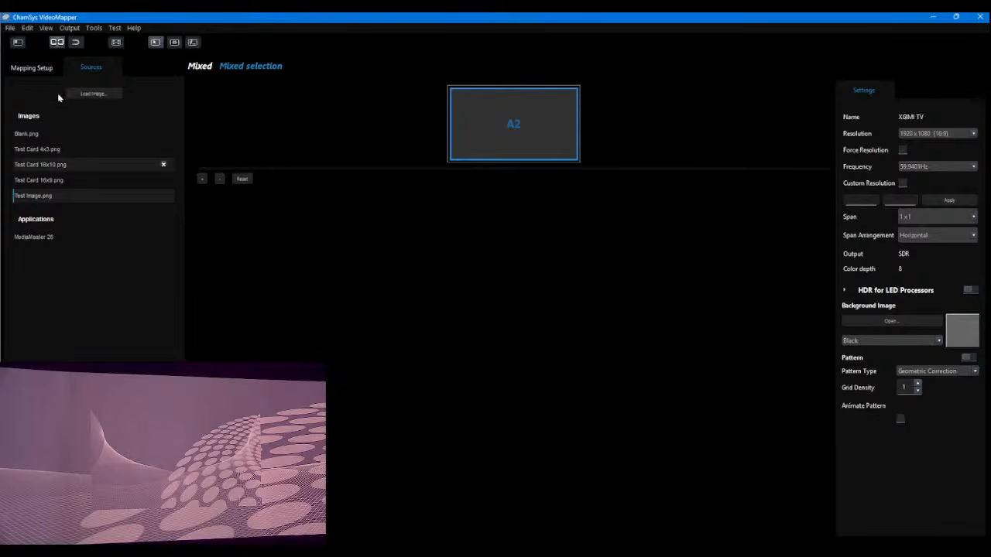
# Return to the mapping setup and hide Surface 2 in the A2 A3 A4 group.
pyautogui.click(34, 69)
pyautogui.click(49, 273)
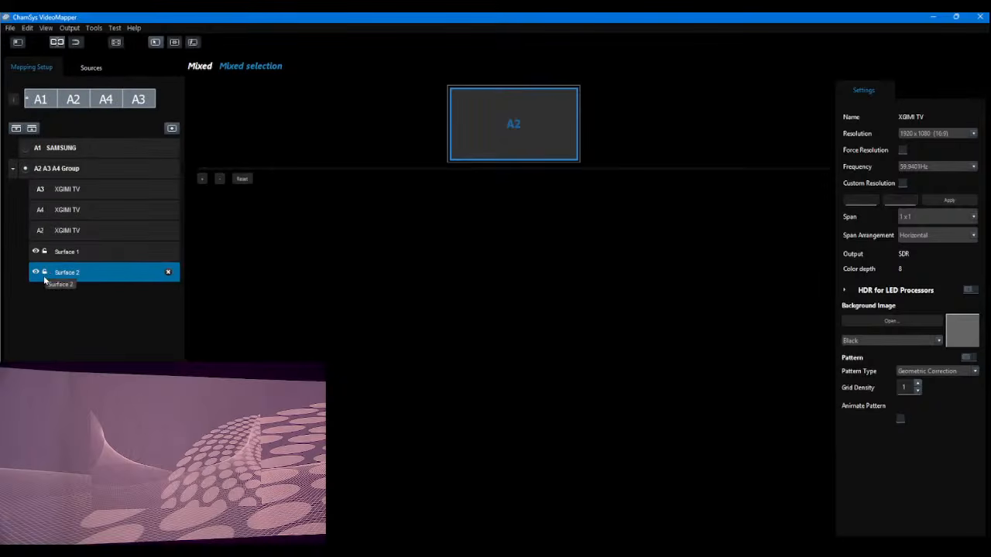
pyautogui.click(36, 273)
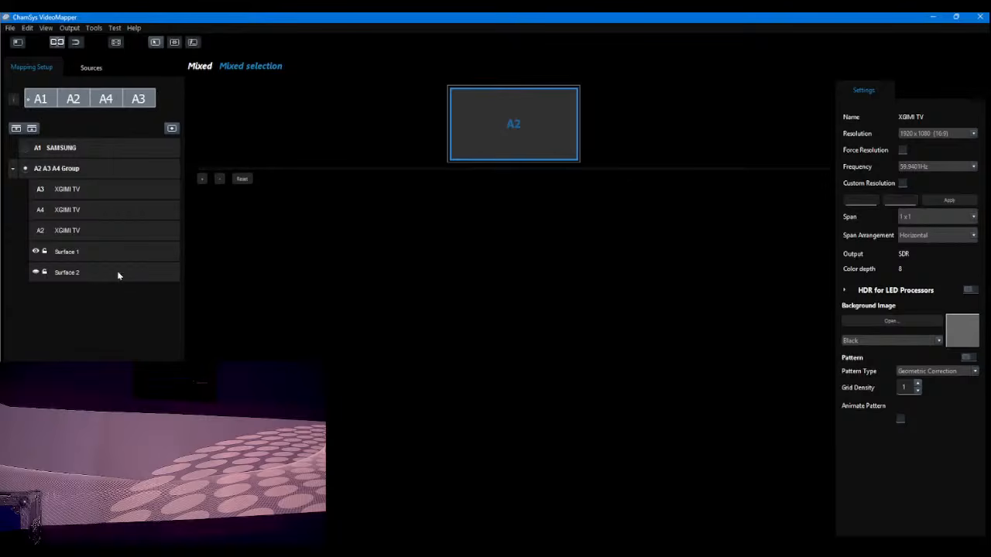
# Examine the input and output of Surface 1 and the individual A3, A4 and A2 displays in the group.
pyautogui.click(95, 248)
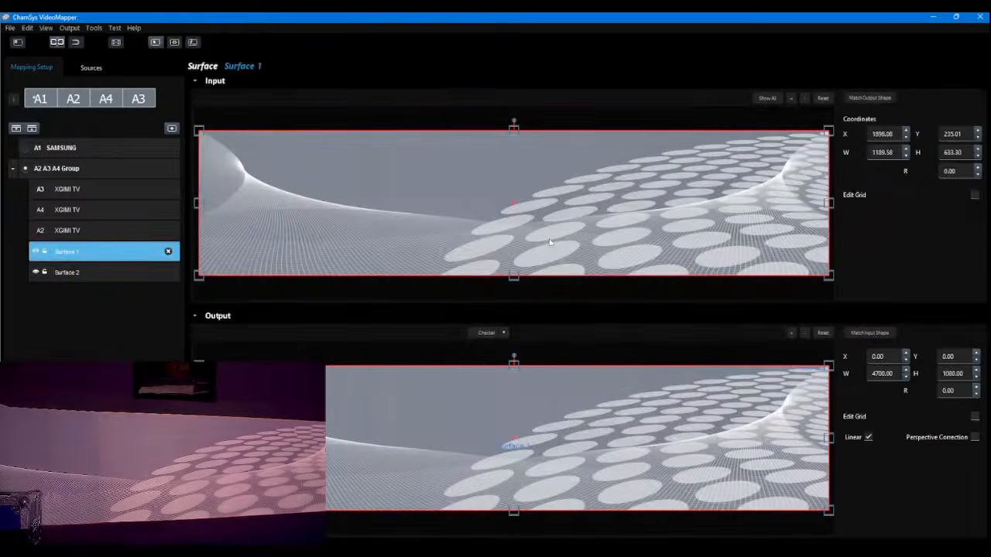
pyautogui.click(108, 189)
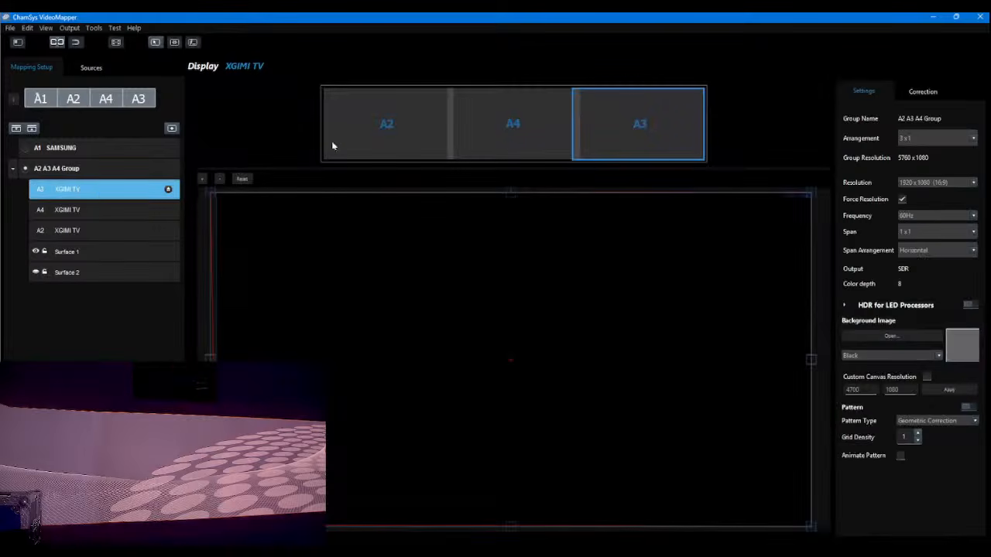
pyautogui.keyDown('ctrl'); pyautogui.click(87, 212); pyautogui.keyUp('ctrl')
pyautogui.click(87, 213)
pyautogui.click(89, 230)
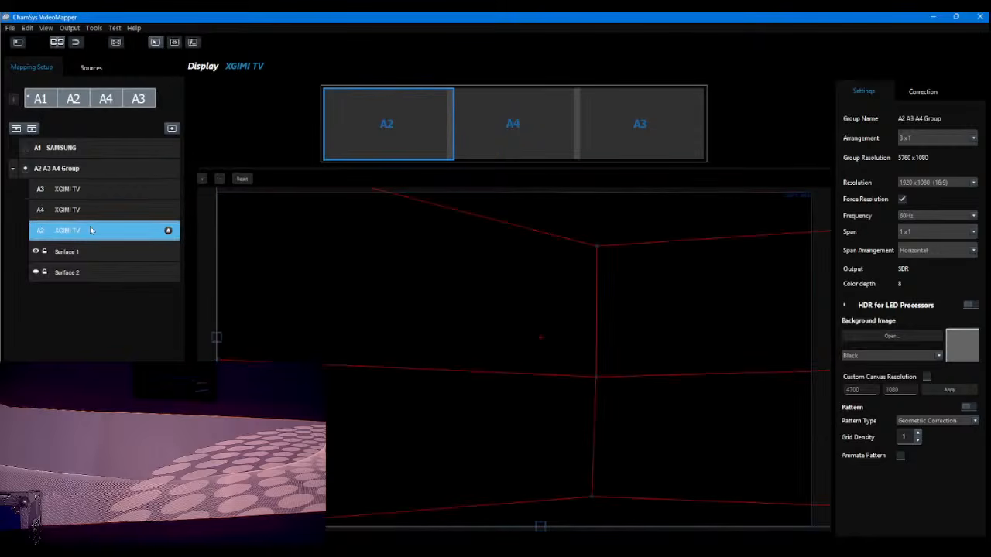
pyautogui.click(98, 189)
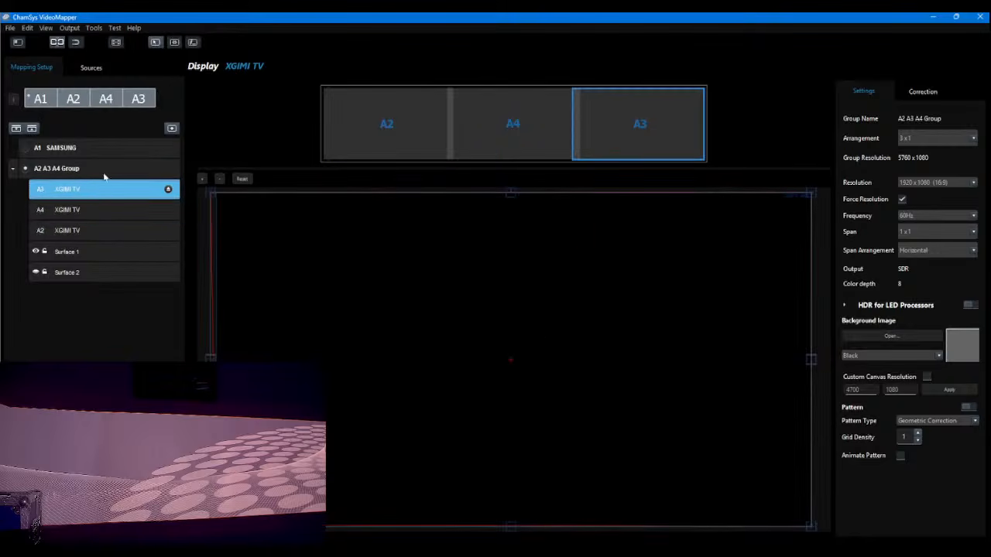
# Ungroup the outputs of the A2 A3 A4 group, and delete Surface 1 and Surface 2 from display A2.
pyautogui.rightClick(104, 167)
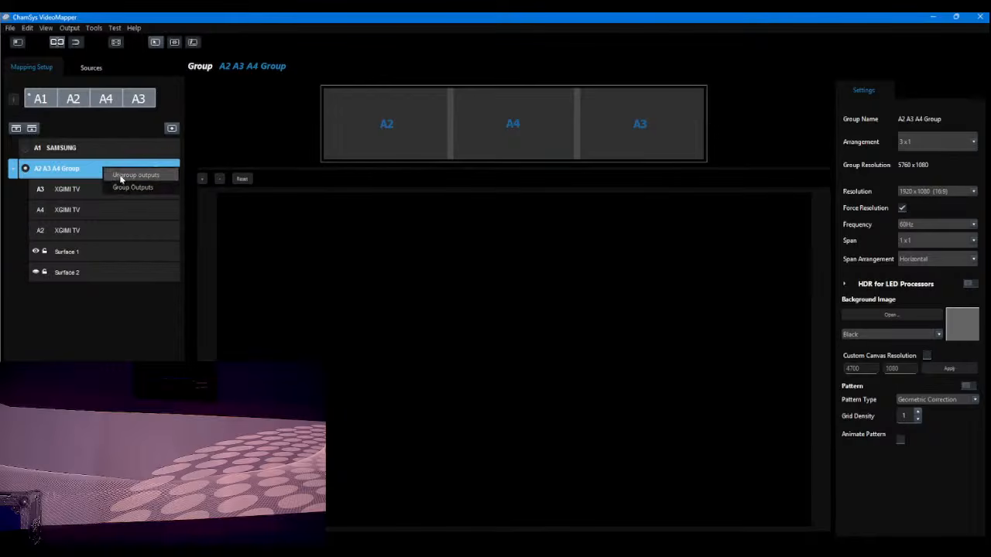
pyautogui.click(114, 186)
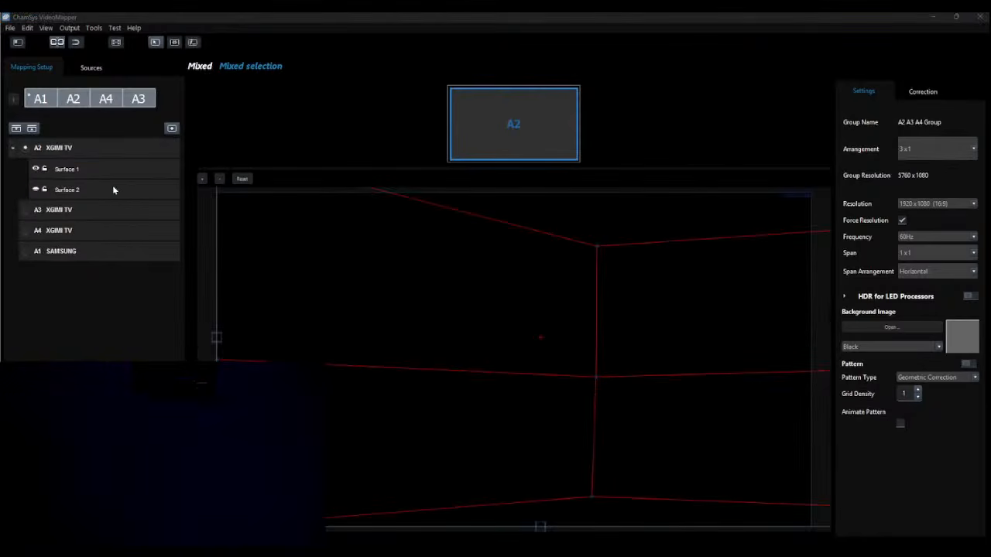
pyautogui.click(102, 165)
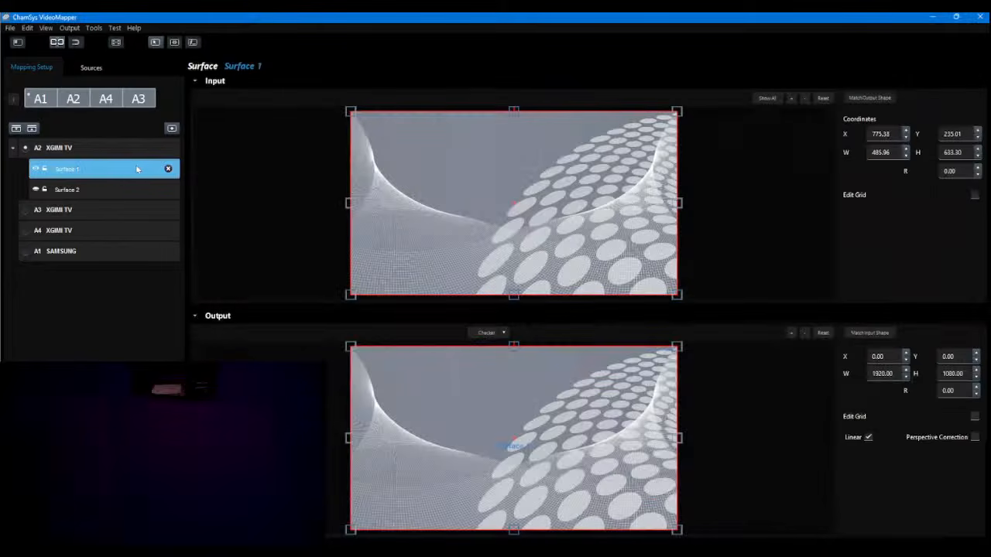
pyautogui.click(168, 169)
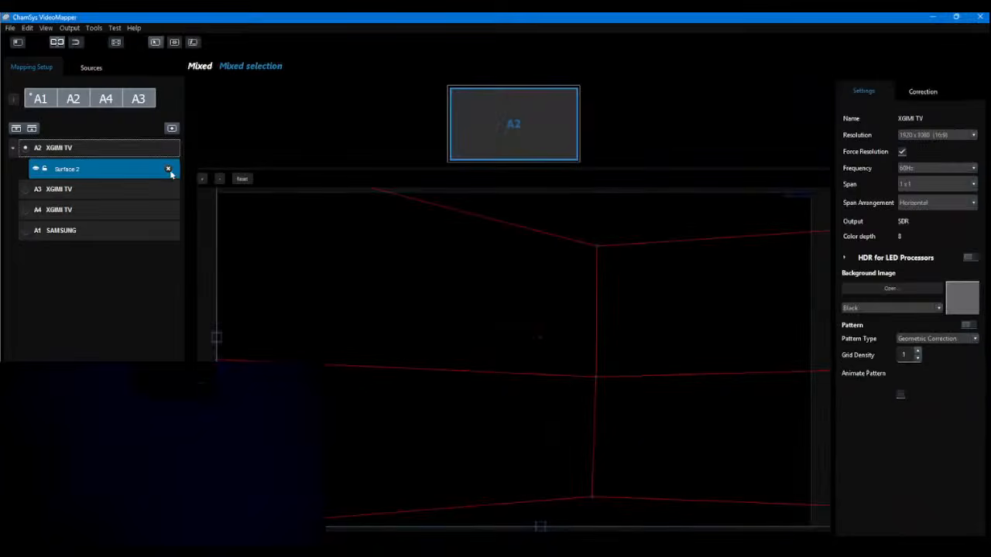
pyautogui.click(168, 169)
# Add a rectangular surface to each of displays A3, A4 and A1, and enlarge the A1 surface's output to 1440 × 810 from the canvas's upper-left corner.
pyautogui.click(115, 174)
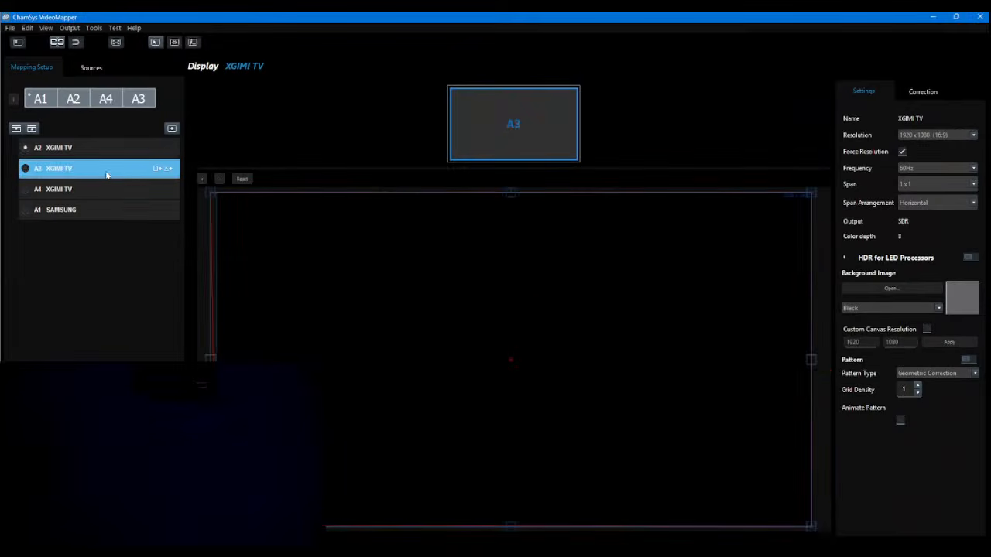
pyautogui.click(157, 169)
pyautogui.click(153, 212)
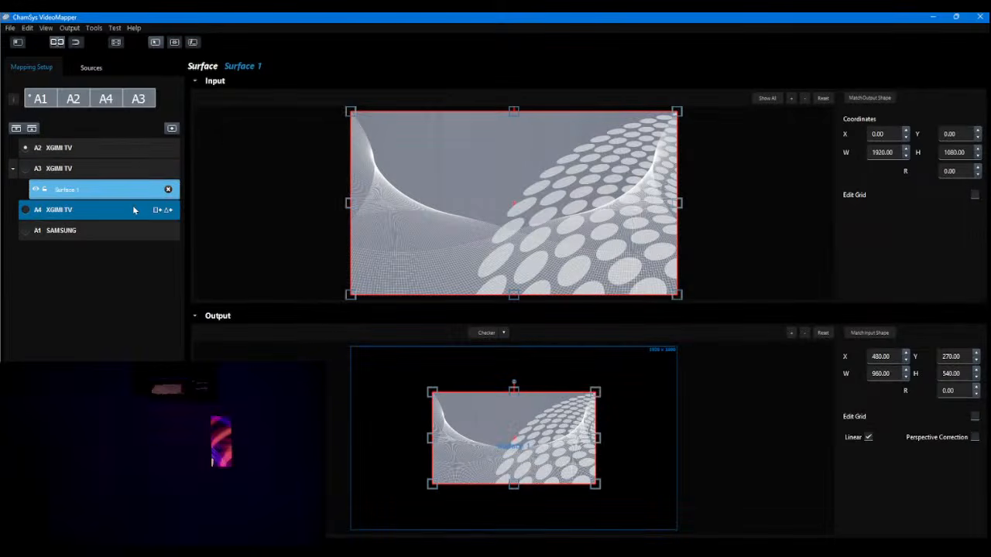
pyautogui.click(157, 210)
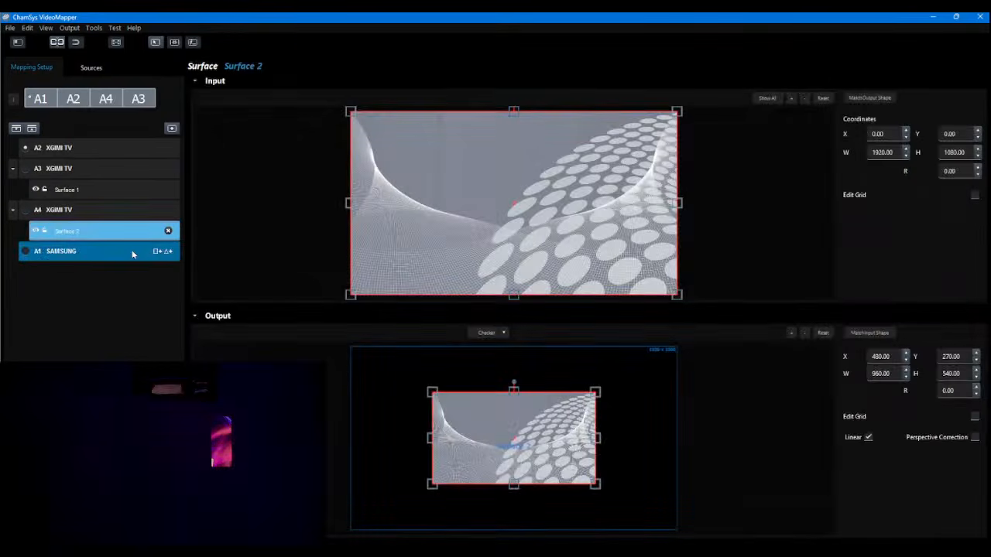
pyautogui.click(154, 252)
pyautogui.click(157, 252)
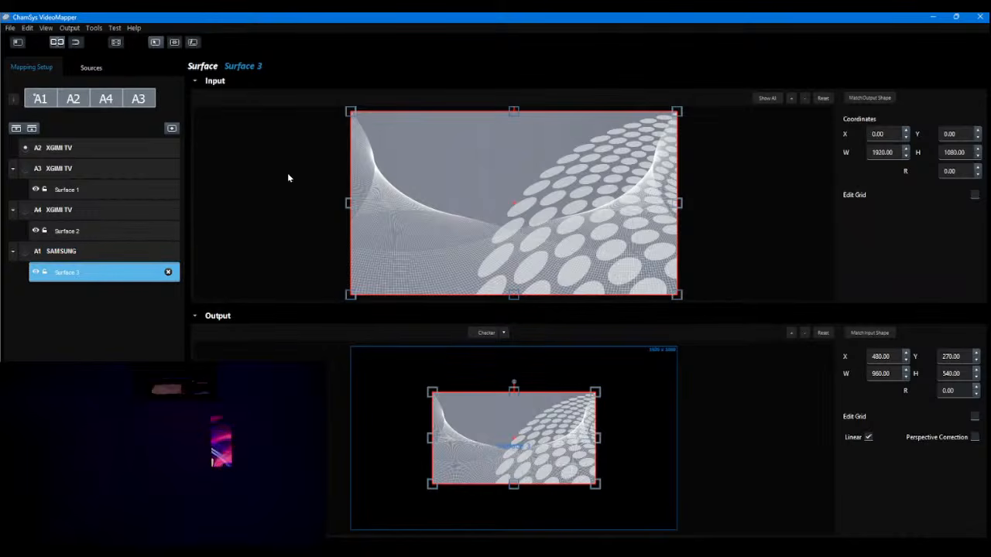
pyautogui.moveTo(432, 392); pyautogui.dragTo(351, 349)
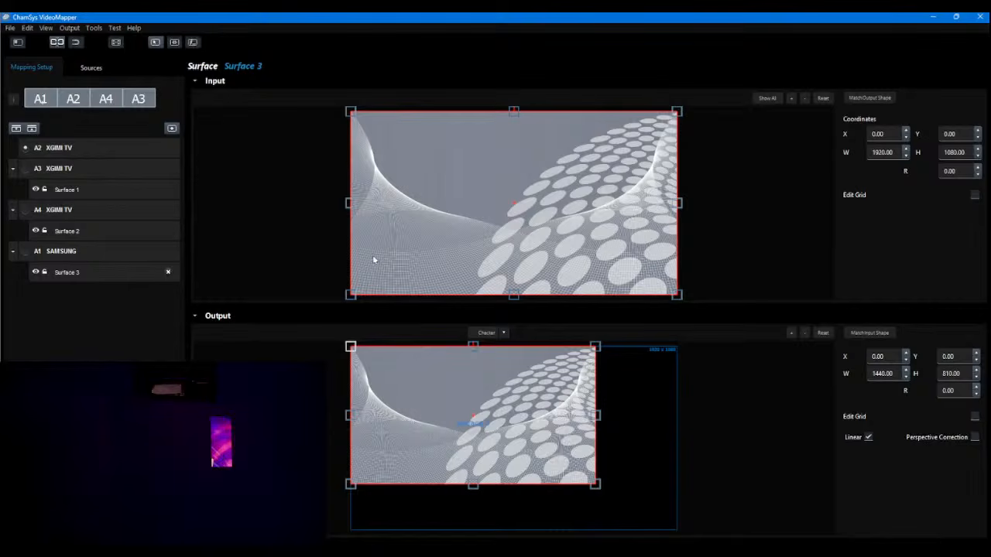
# Minimize the video mapper, leave Live mode in the media server, and bring the video mapper back.
pyautogui.click(932, 17)
pyautogui.click(876, 24)
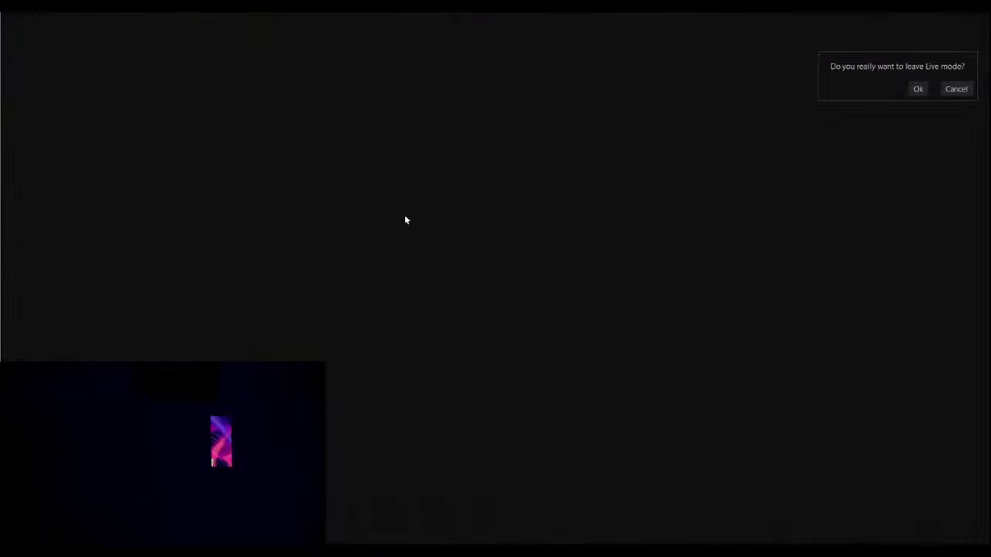
pyautogui.click(917, 88)
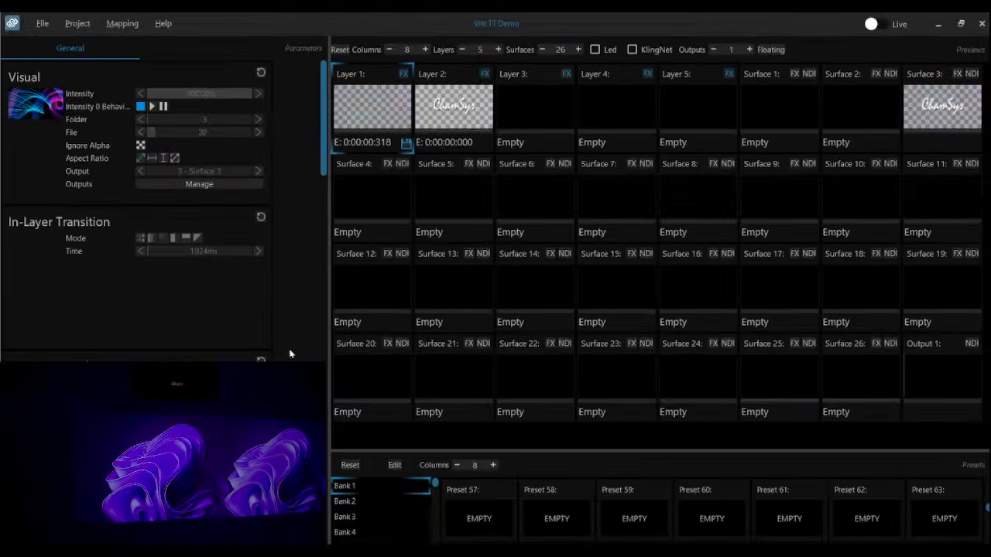
pyautogui.click(232, 551)
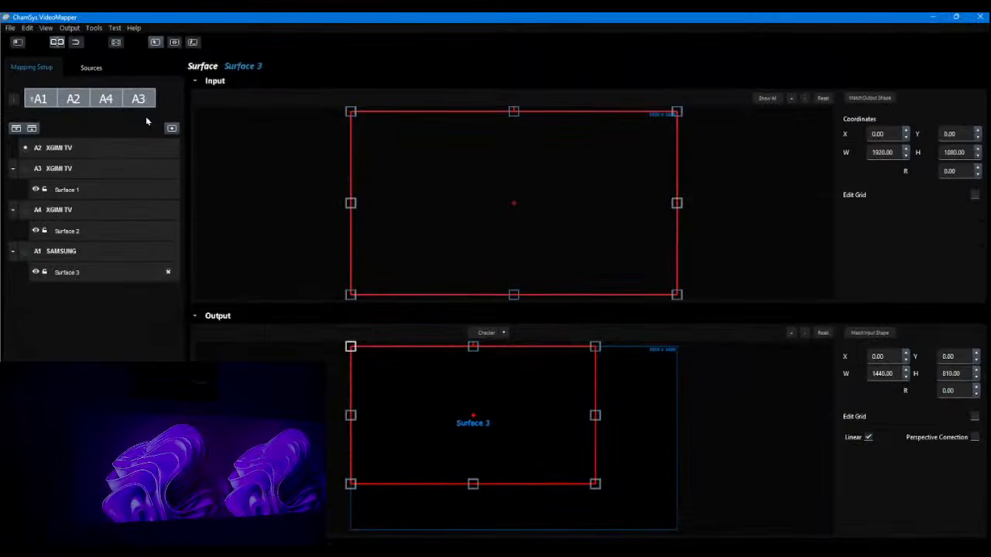
# Select Surface 1 on display A3 and set Test Image.png as the source.
pyautogui.click(116, 43)
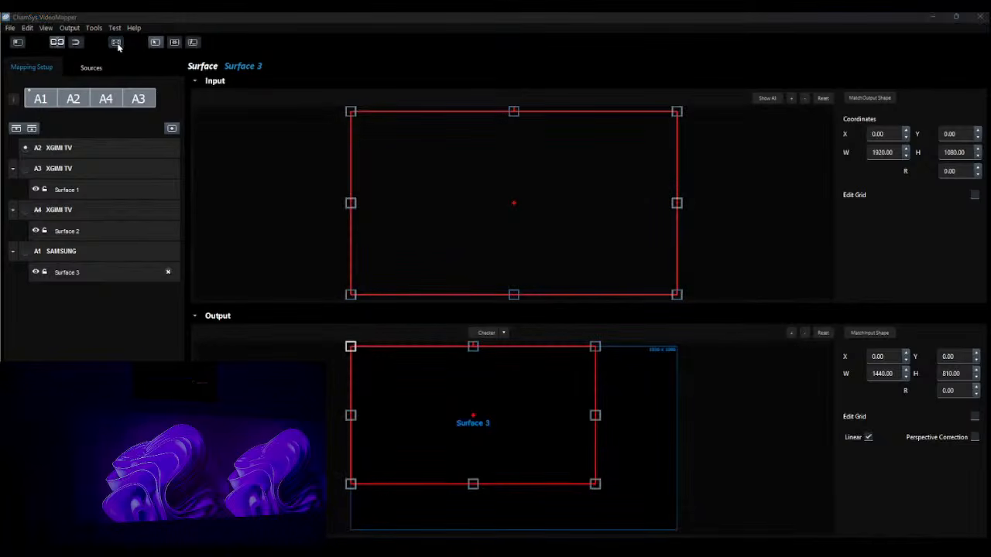
pyautogui.click(82, 194)
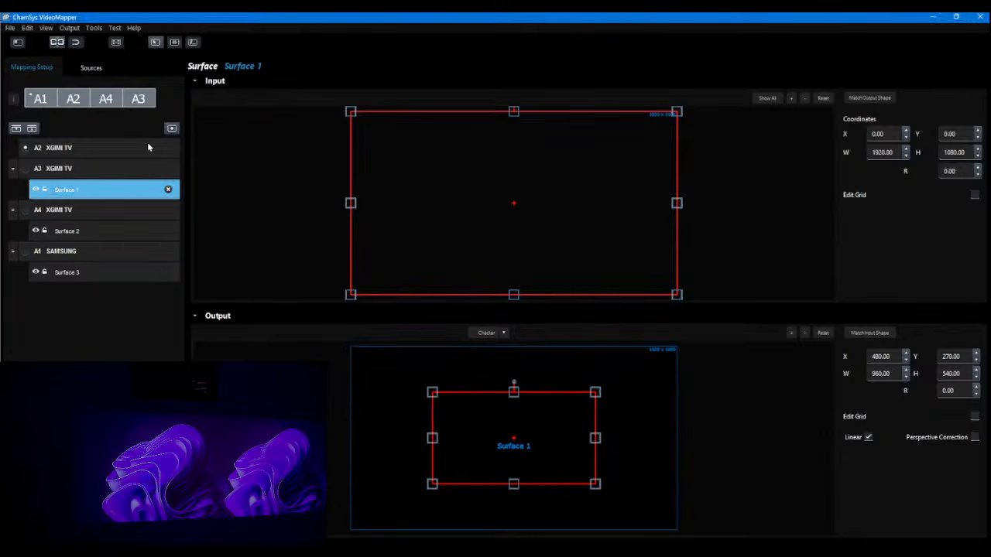
pyautogui.click(87, 67)
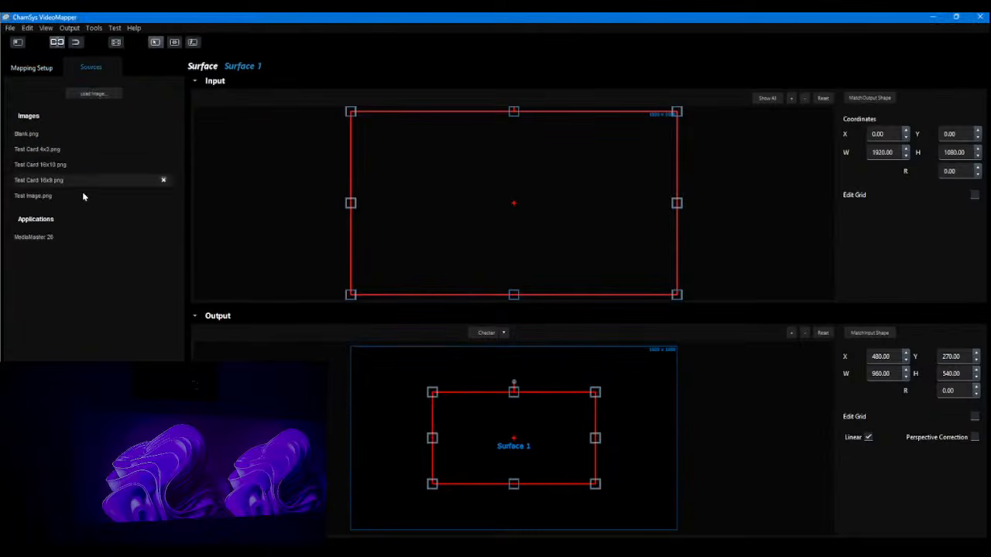
pyautogui.click(41, 196)
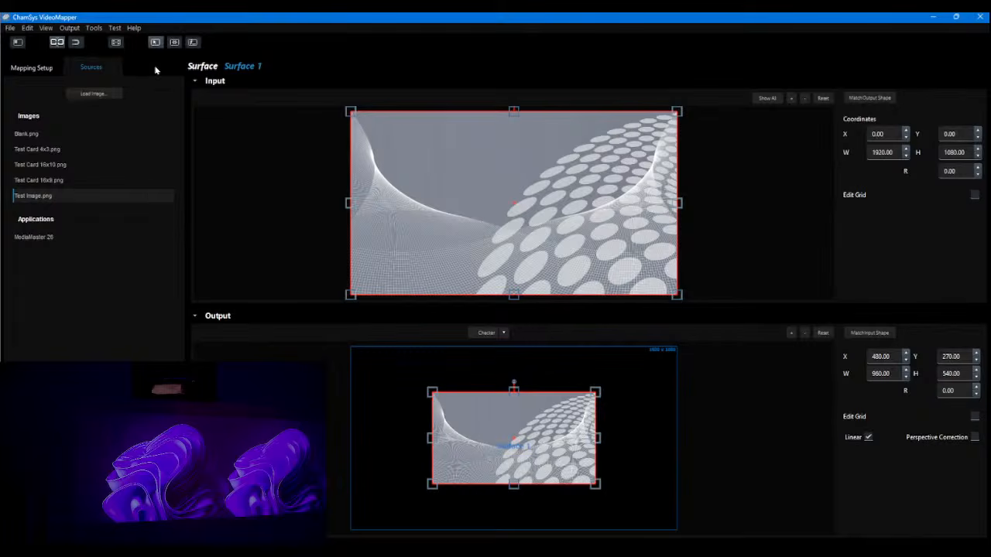
# Toggle the fullscreen output on and off, and restart the video mapper from the media server in a maximized window.
pyautogui.click(122, 45)
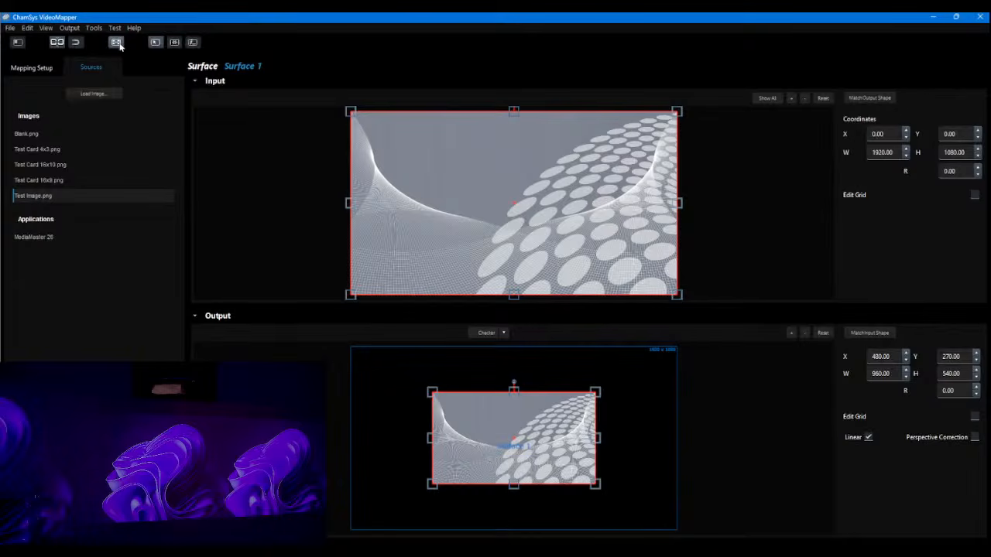
pyautogui.click(120, 47)
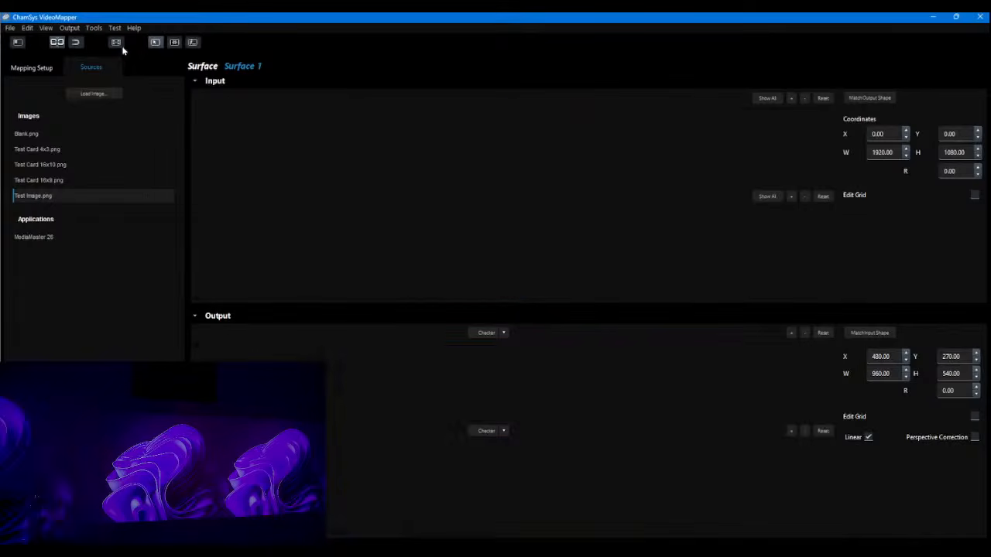
pyautogui.click(978, 19)
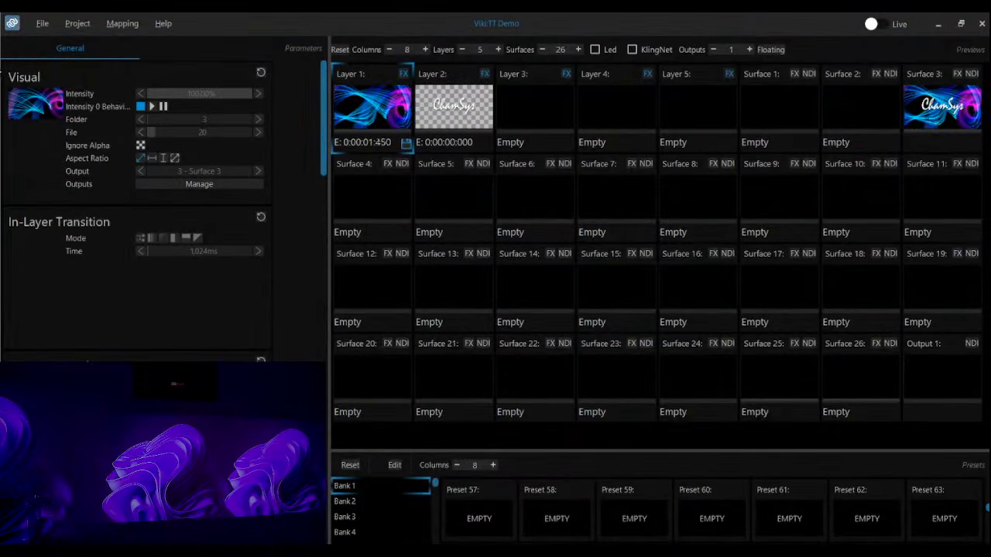
pyautogui.click(124, 24)
pyautogui.click(130, 49)
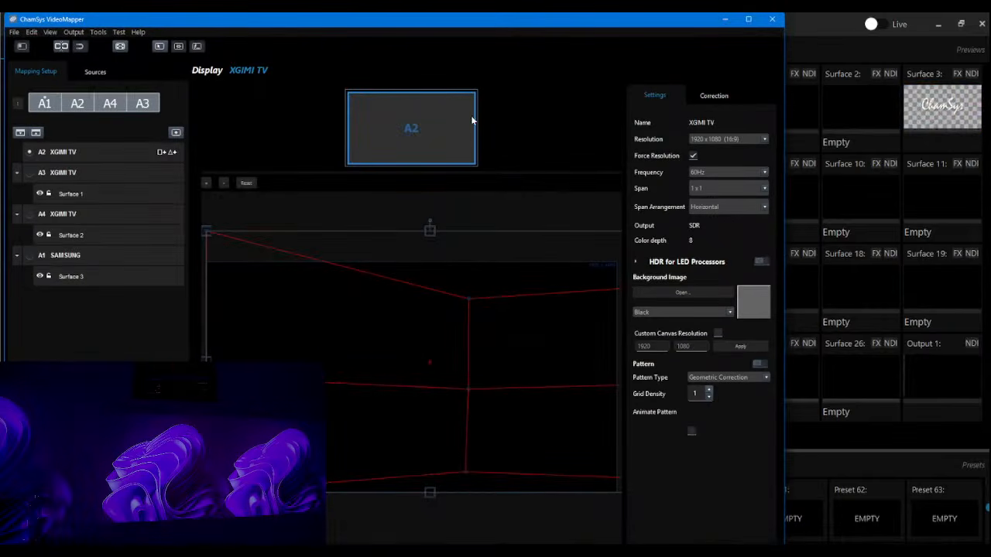
pyautogui.click(747, 18)
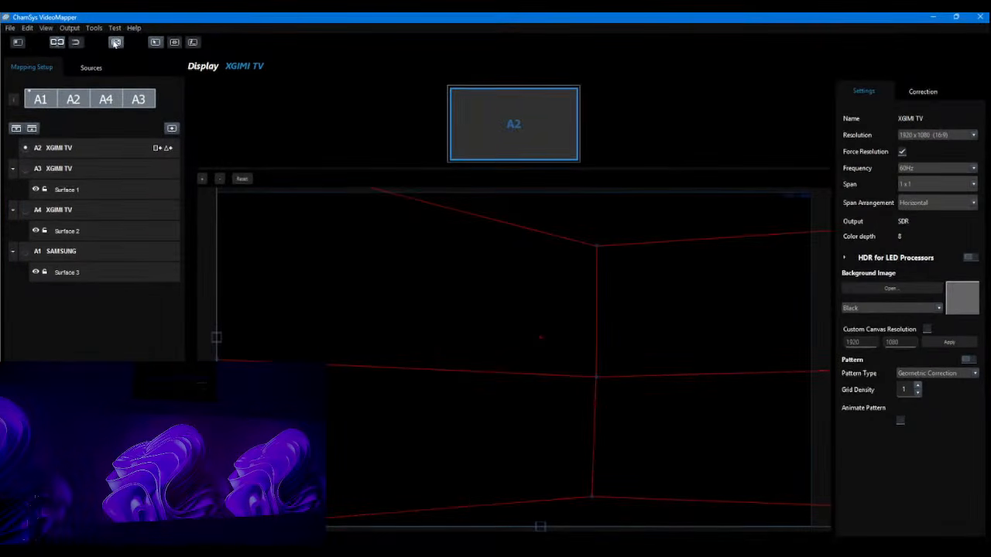
# Toggle the fullscreen output and enable displays A3 and A4 as outputs in addition to A2.
pyautogui.click(115, 43)
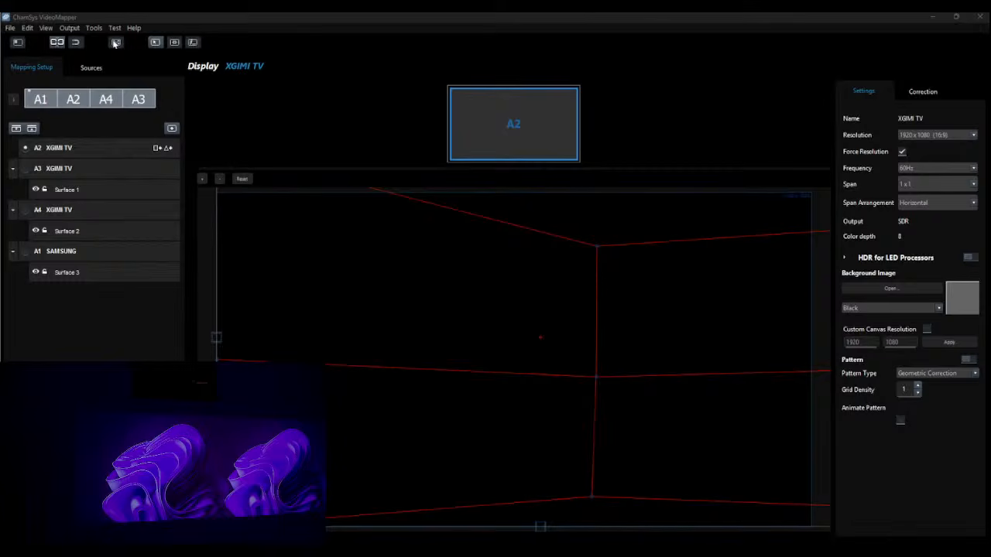
pyautogui.click(72, 169)
pyautogui.click(117, 43)
pyautogui.click(40, 149)
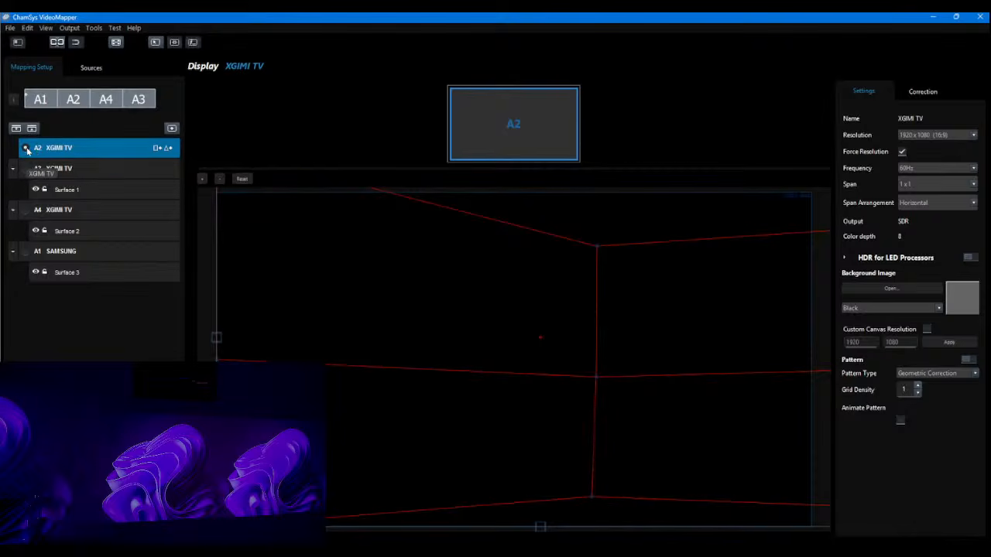
pyautogui.click(63, 169)
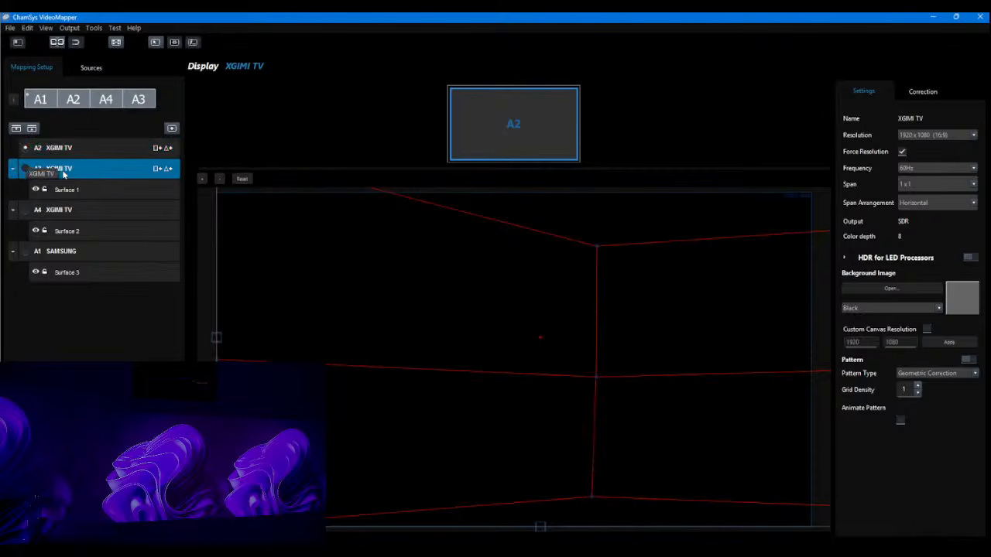
pyautogui.click(37, 215)
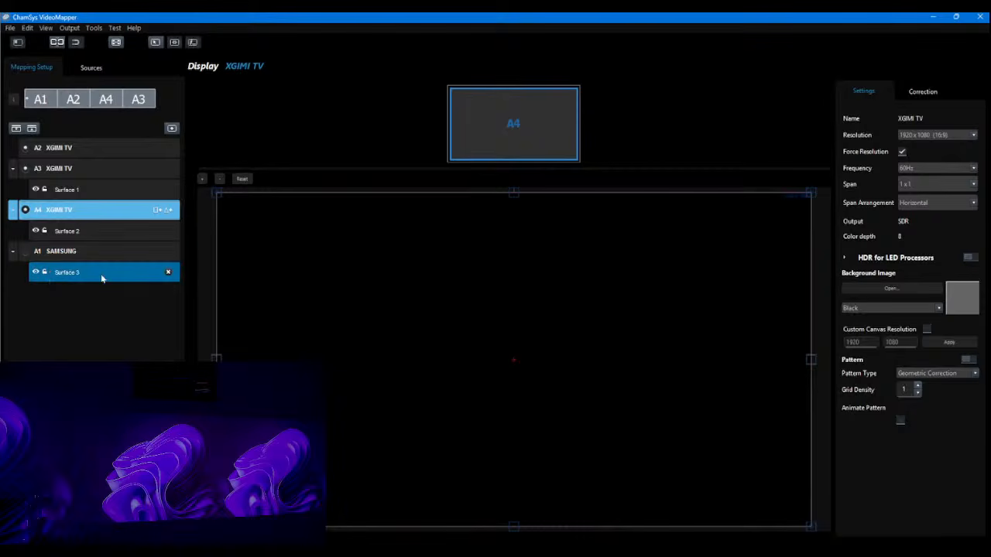
# Delete Surface 3 from display A1 and add a rectangular surface to display A2.
pyautogui.click(169, 273)
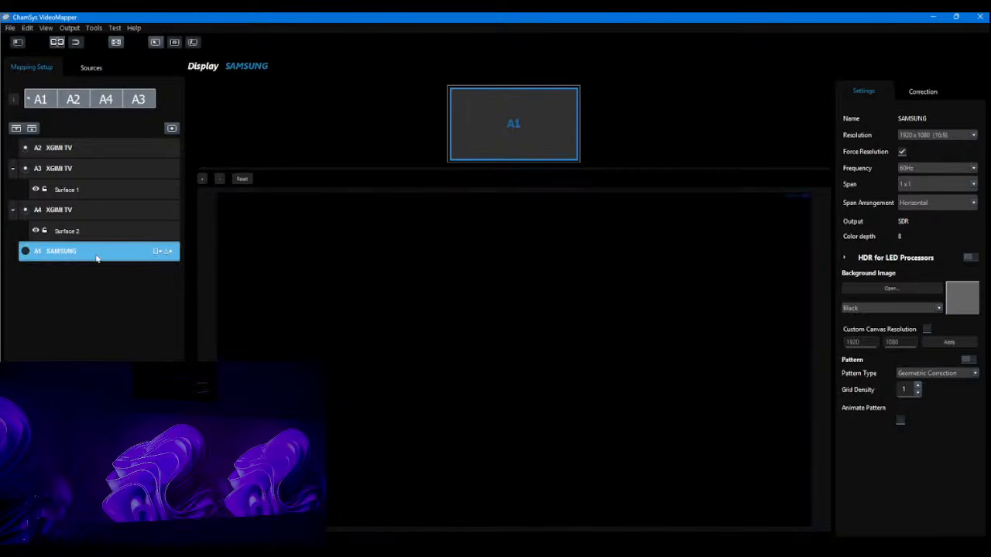
pyautogui.click(152, 149)
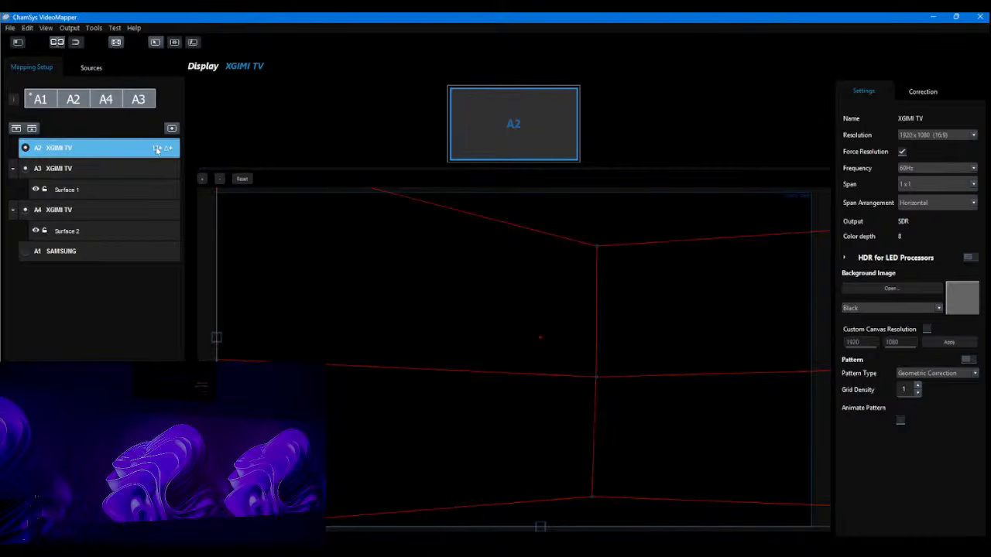
pyautogui.click(156, 147)
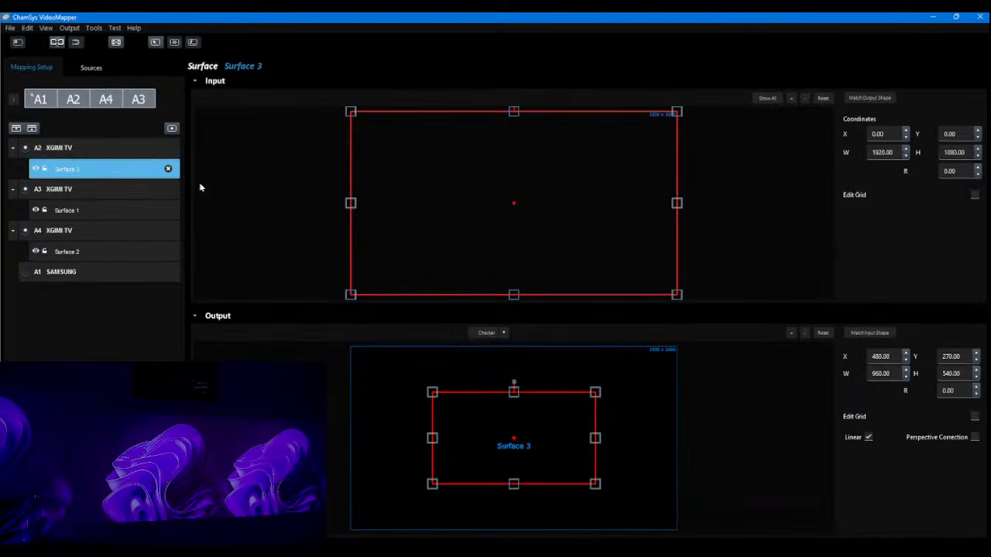
# Turn on the fullscreen output and set Test Image.png as the source.
pyautogui.click(137, 188)
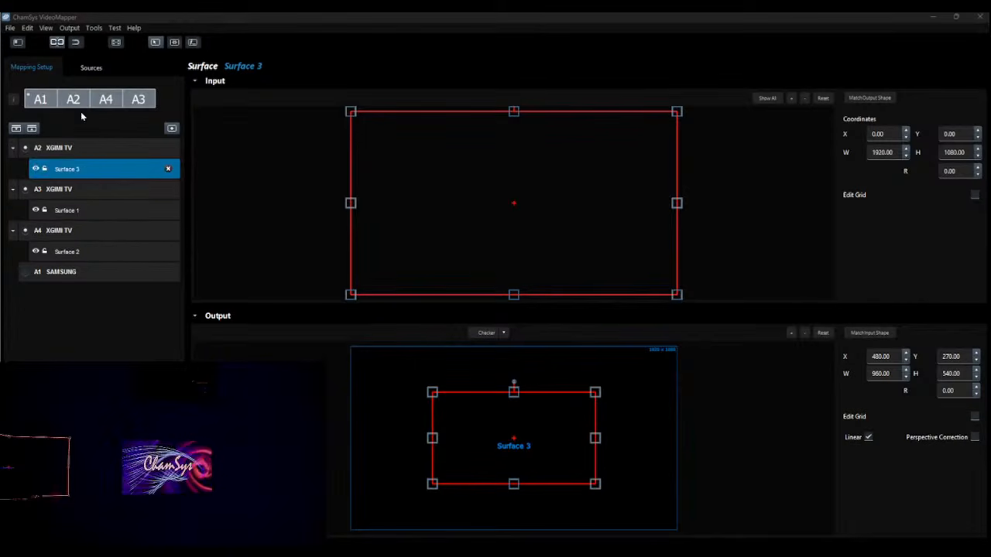
pyautogui.click(87, 68)
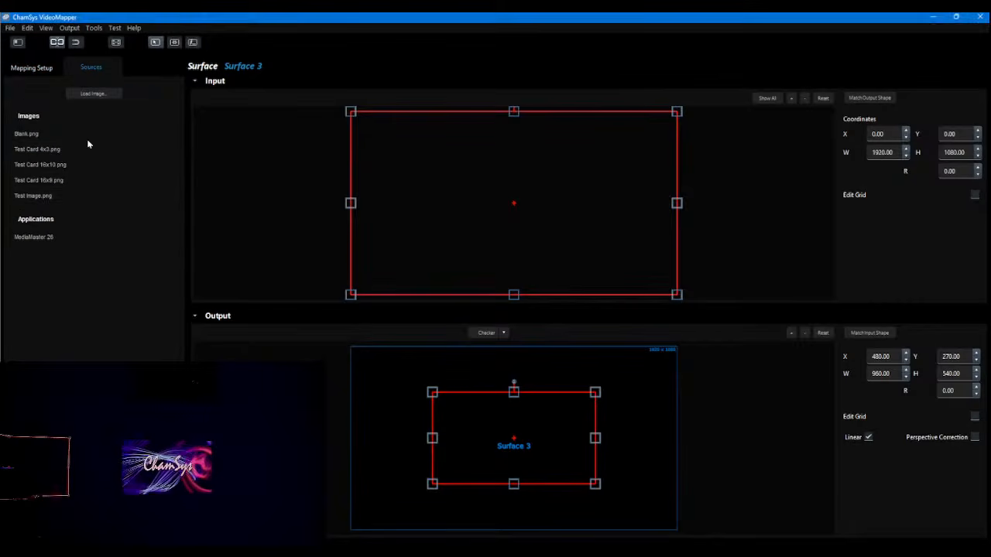
pyautogui.click(41, 196)
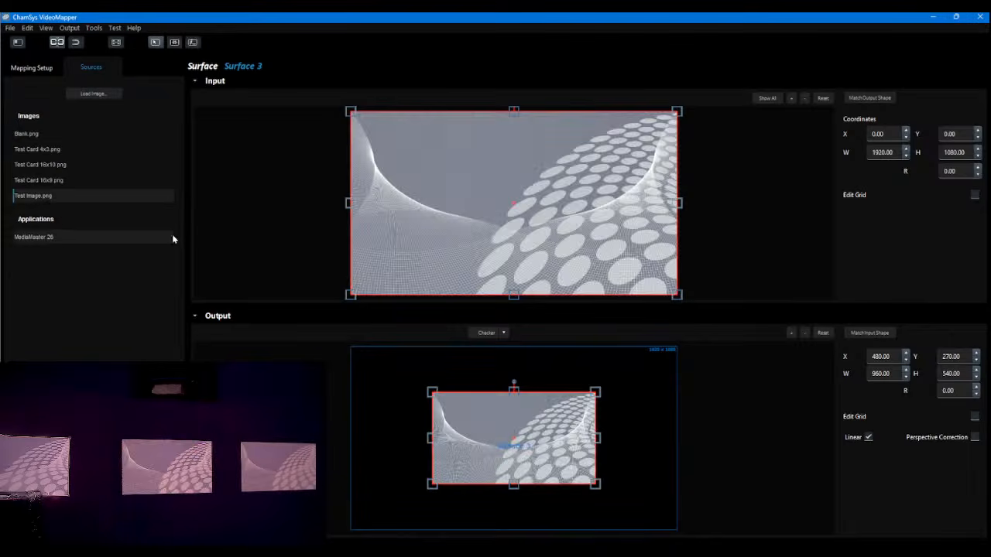
# Enlarge the output of Surface 3 on display A2 to fill the whole canvas at 1920 × 1080.
pyautogui.click(35, 69)
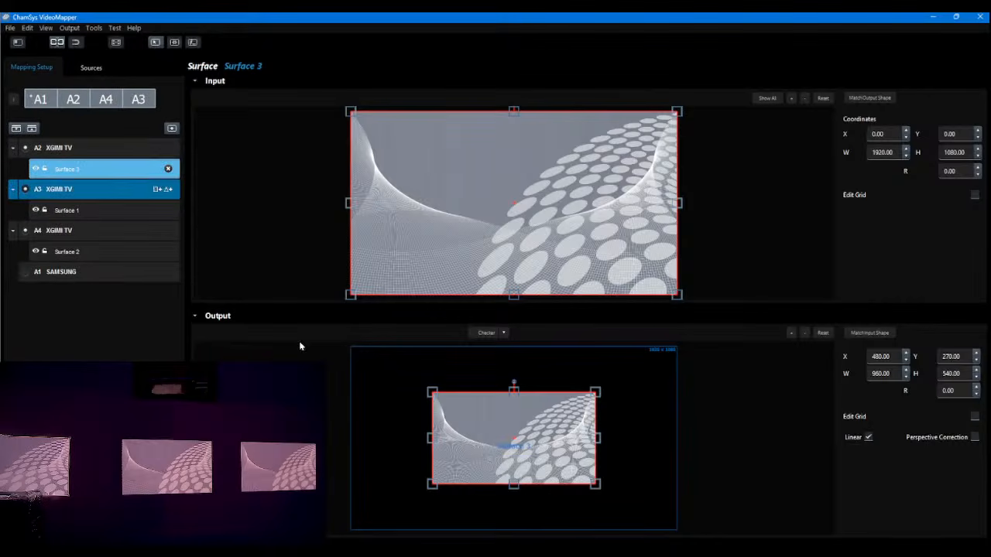
pyautogui.moveTo(434, 393); pyautogui.dragTo(350, 348)
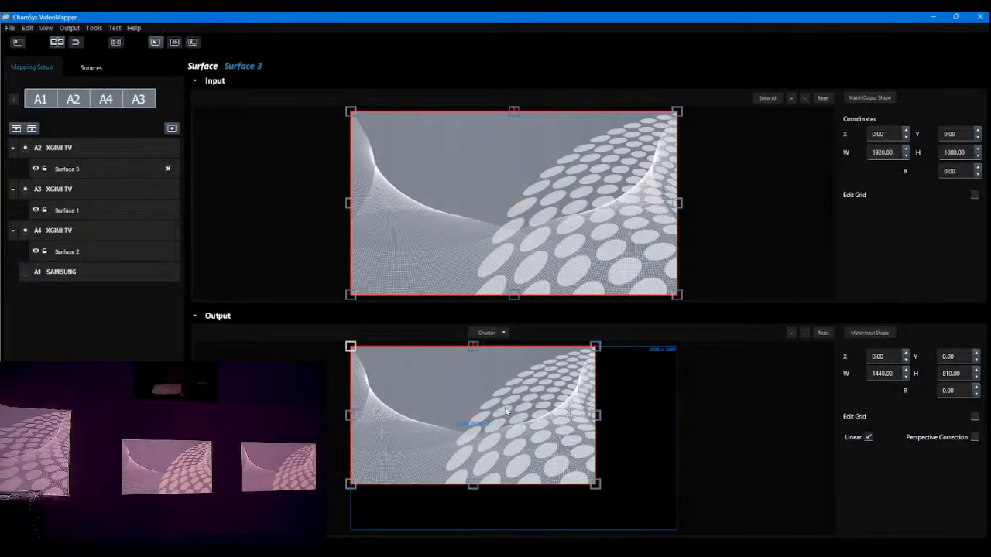
pyautogui.moveTo(599, 489); pyautogui.dragTo(678, 534)
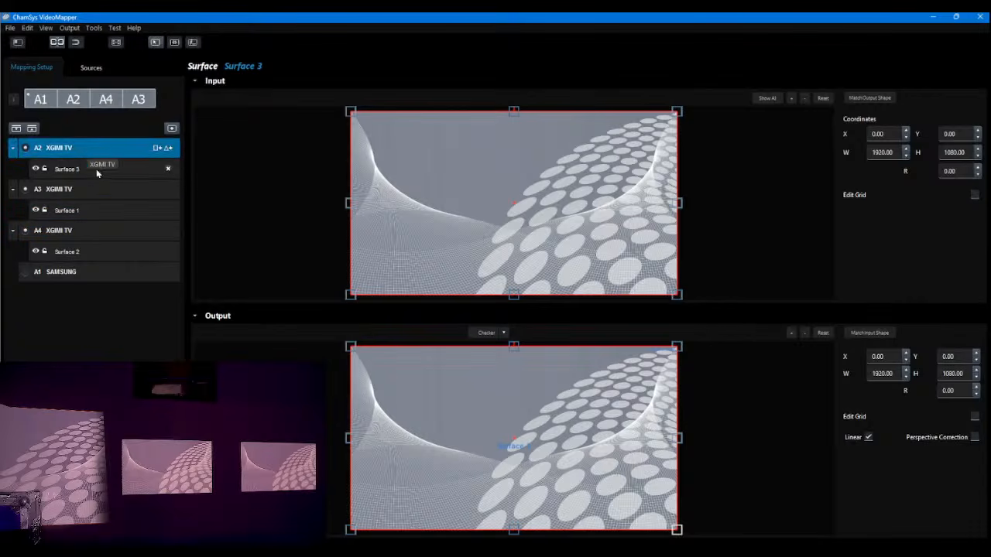
# Delete the surfaces from displays A2, A3 and A4.
pyautogui.click(168, 169)
pyautogui.click(166, 188)
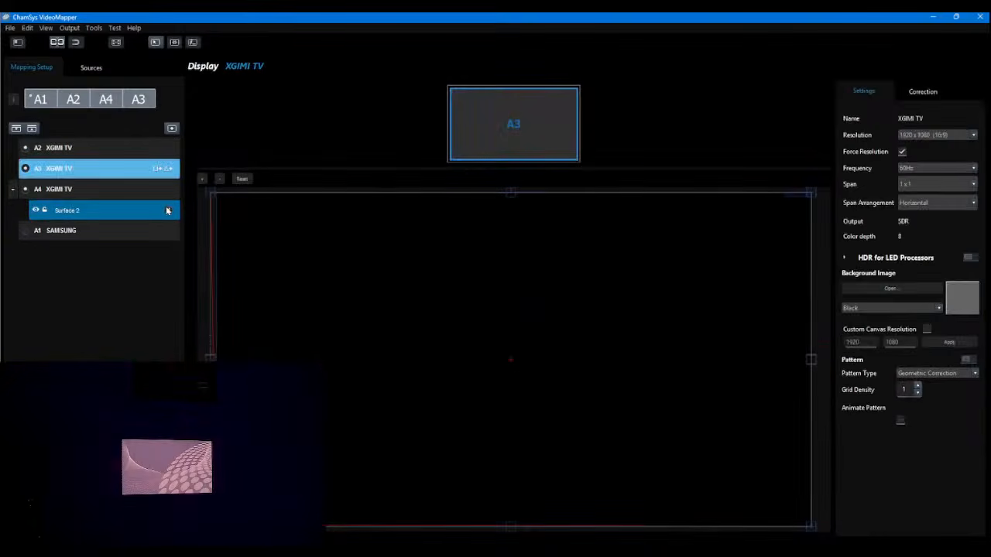
pyautogui.click(165, 209)
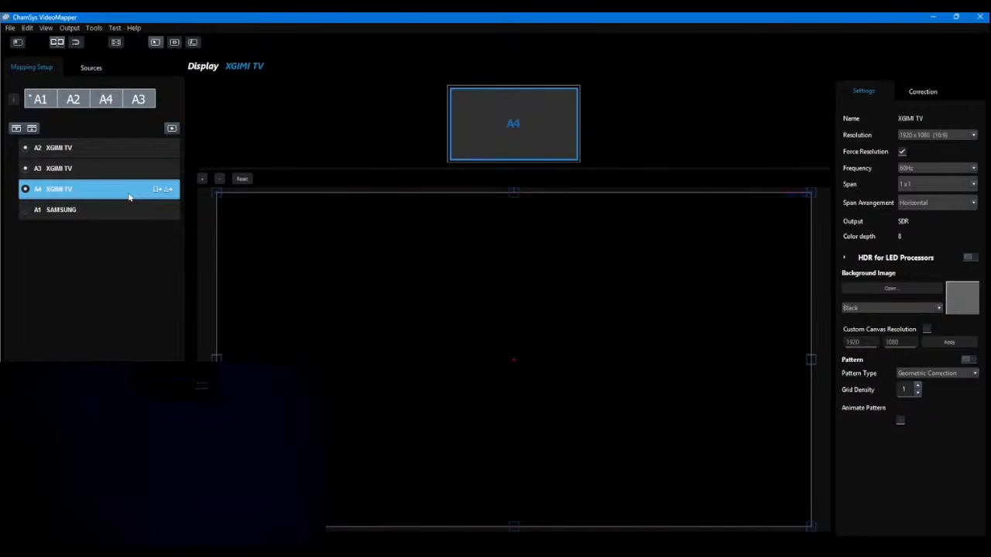
# Group the outputs of displays A2, A3 and A4, and inspect the group and each of its member displays.
pyautogui.keyDown('shift'); pyautogui.click(106, 151); pyautogui.keyUp('shift')
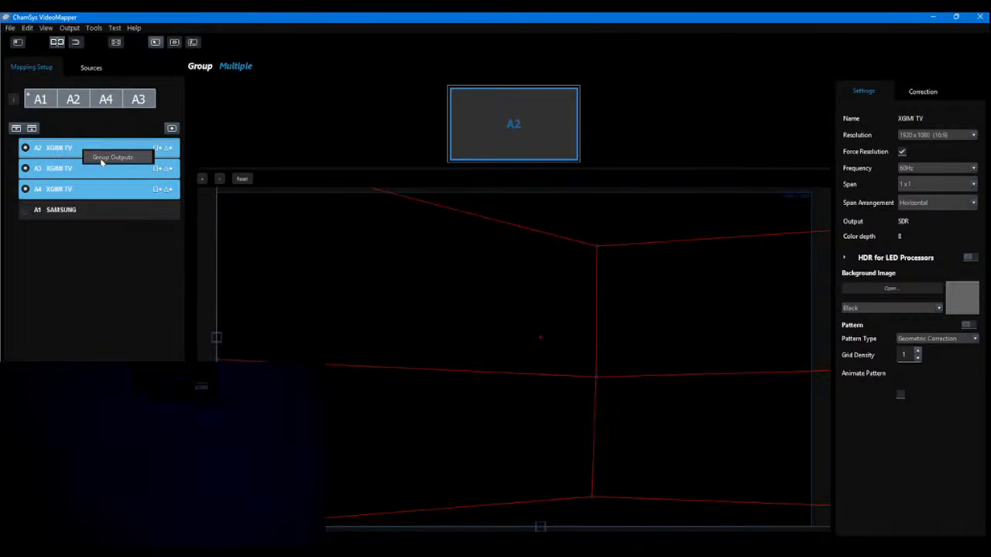
pyautogui.click(100, 161)
pyautogui.click(100, 162)
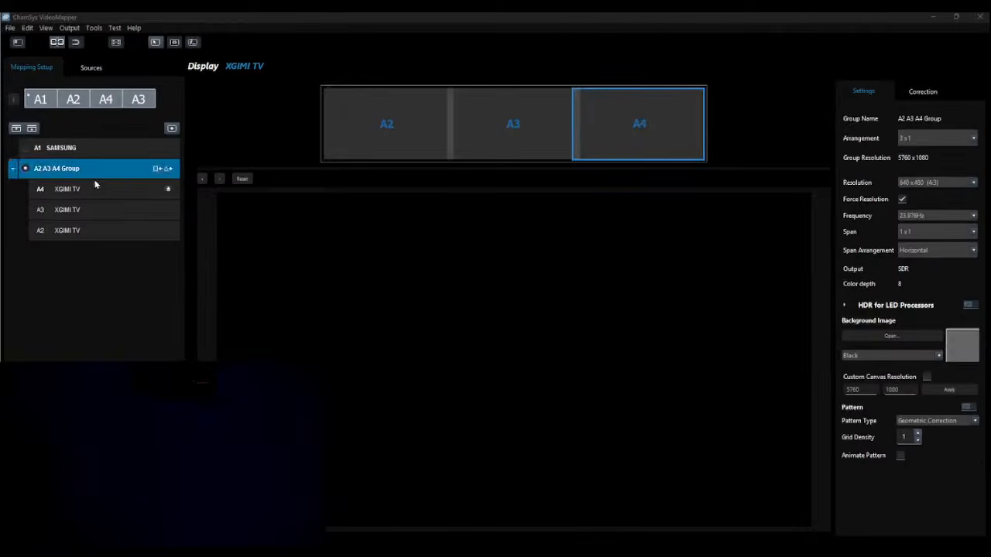
pyautogui.click(87, 168)
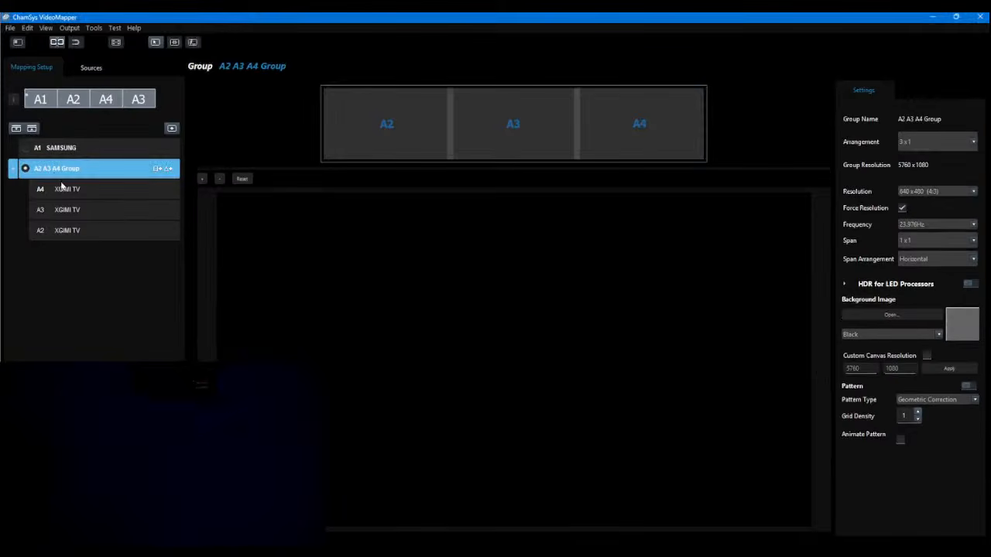
pyautogui.click(84, 191)
pyautogui.click(89, 209)
pyautogui.click(88, 231)
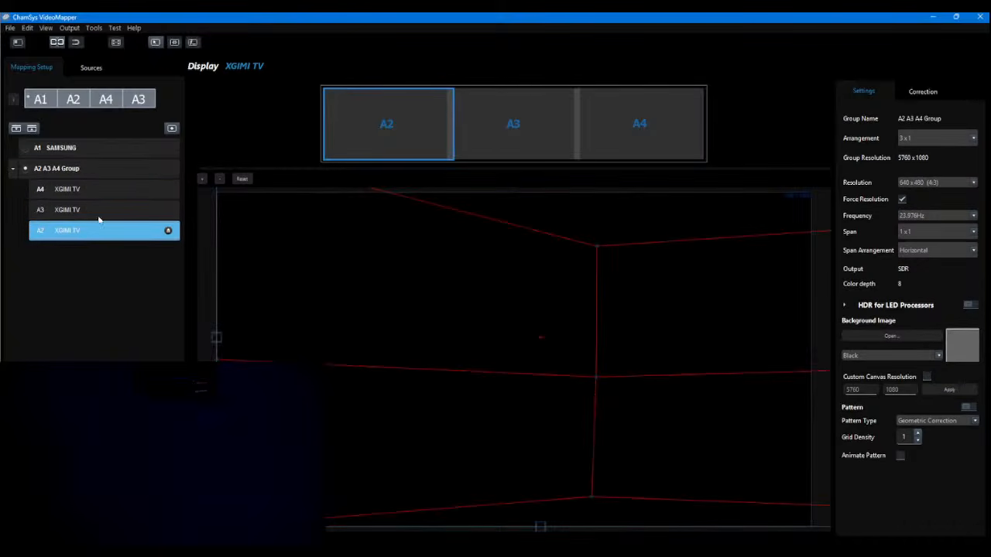
# Add a rectangular surface to the A2 A3 A4 group and set Test Image.png as its source.
pyautogui.click(154, 169)
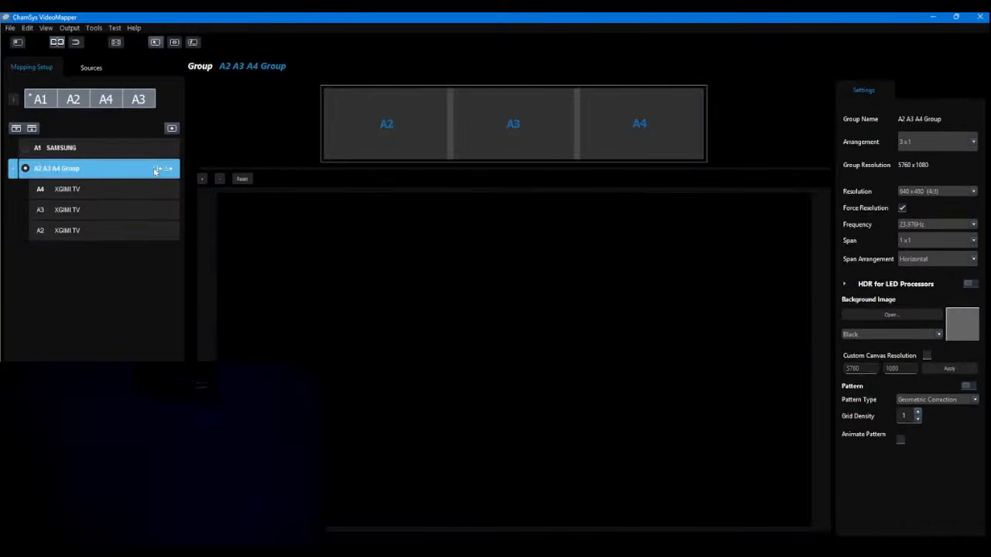
pyautogui.click(155, 169)
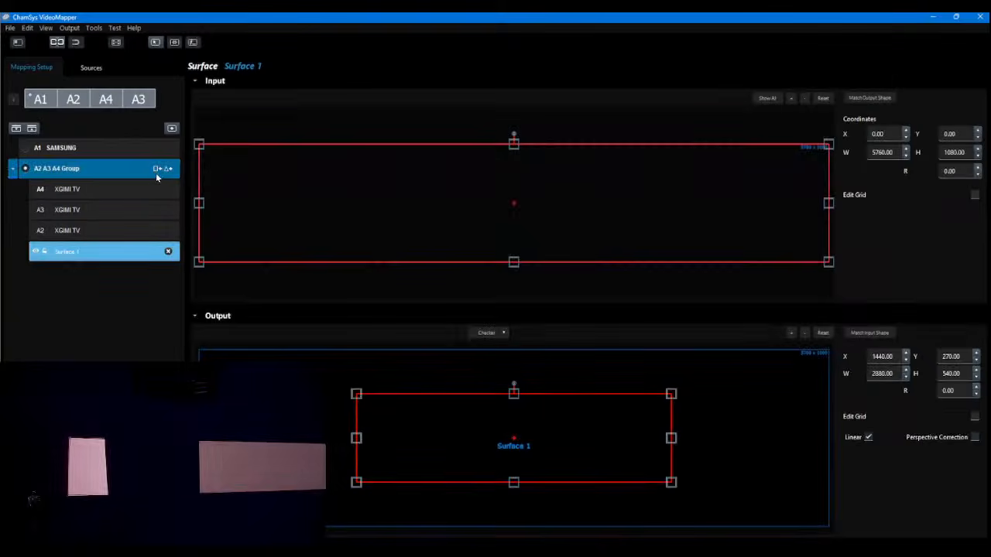
pyautogui.click(93, 67)
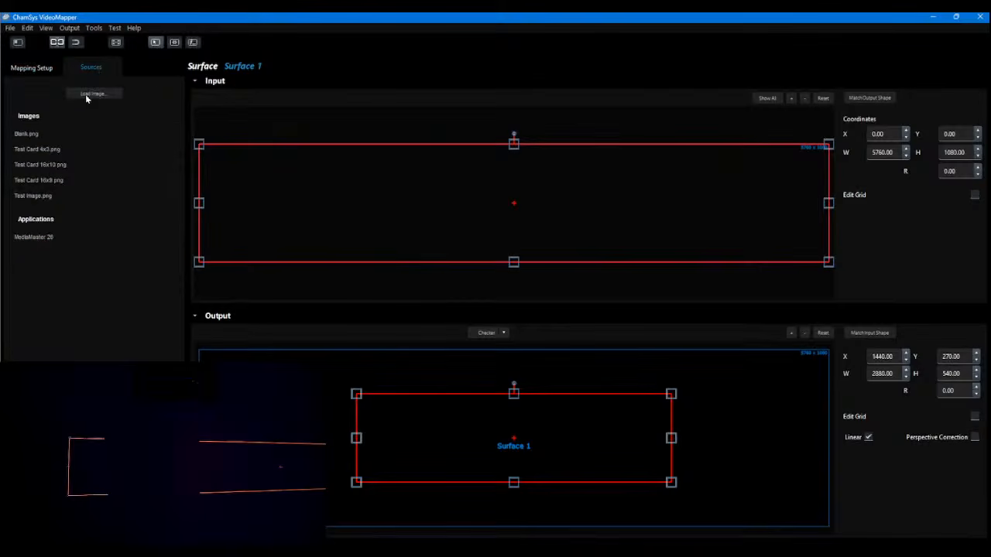
pyautogui.click(41, 204)
# Try to enlarge the group surface's output from its upper-left corner toward the canvas corner.
pyautogui.moveTo(358, 396); pyautogui.dragTo(273, 368)
pyautogui.click(410, 429)
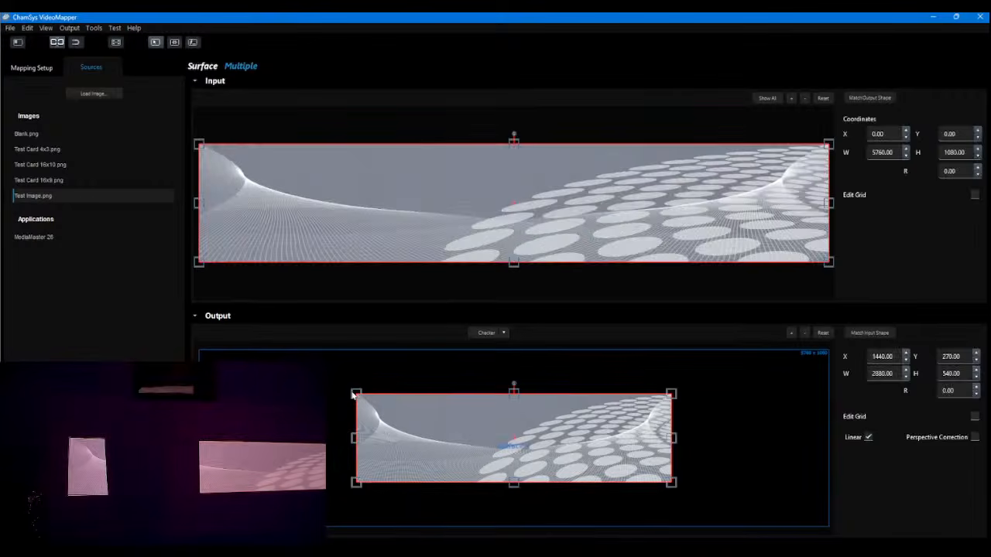
pyautogui.moveTo(353, 370); pyautogui.dragTo(303, 351)
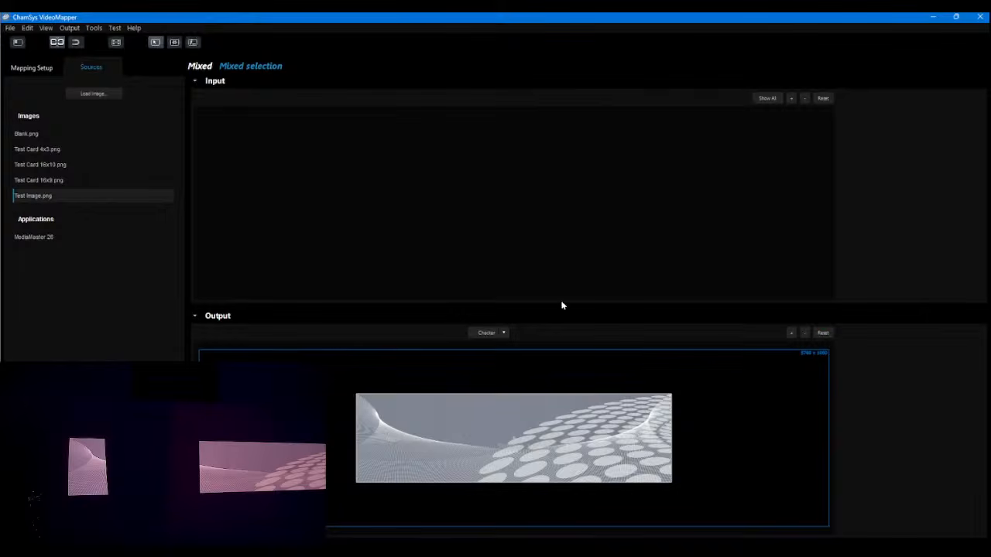
pyautogui.click(523, 423)
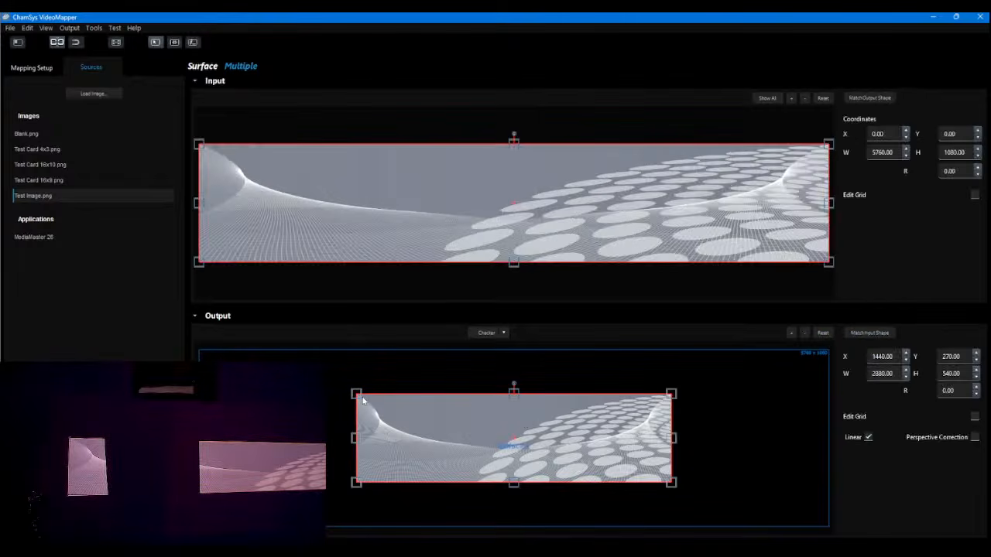
pyautogui.click(357, 373)
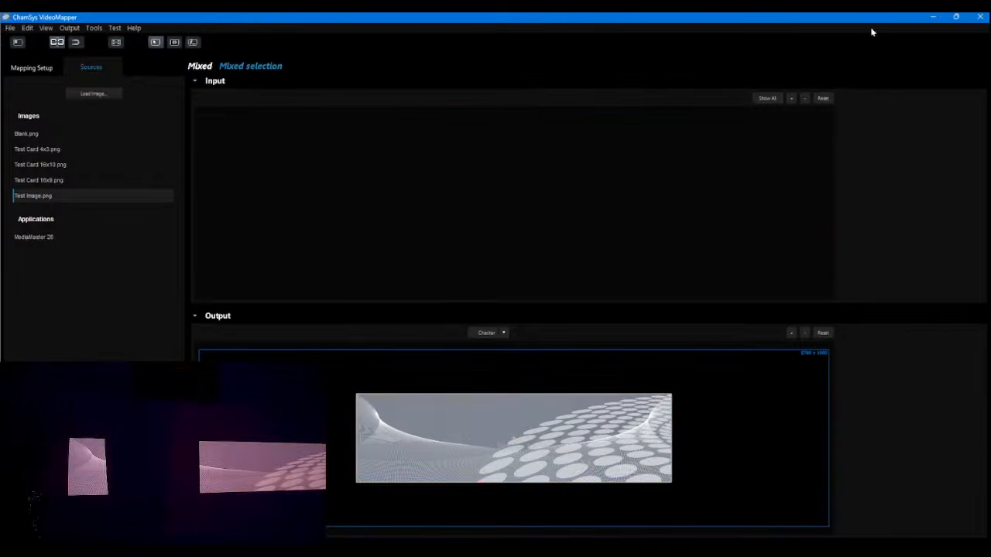
# Restart the video mapper from the media server in a maximized window and select the A2 A3 A4 group.
pyautogui.click(980, 17)
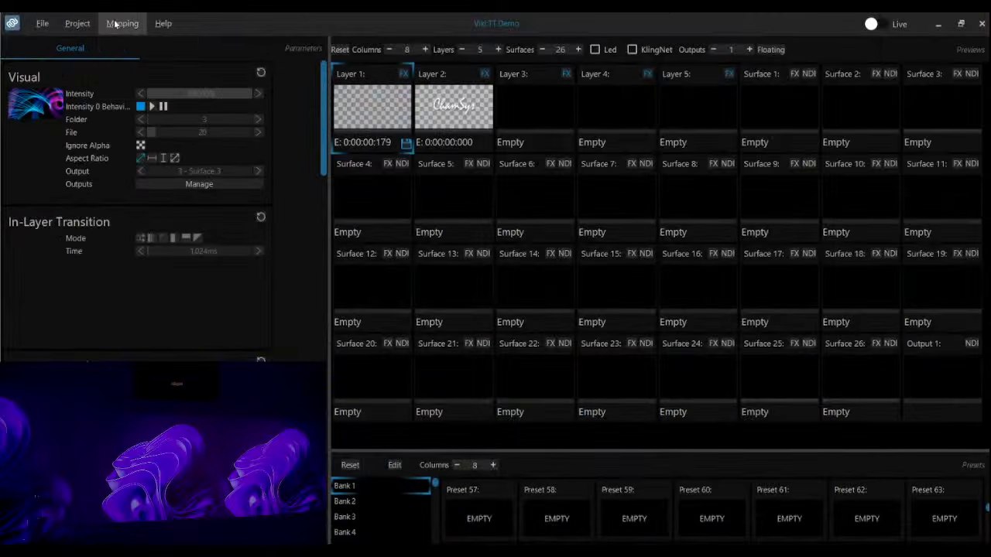
pyautogui.click(122, 24)
pyautogui.click(120, 49)
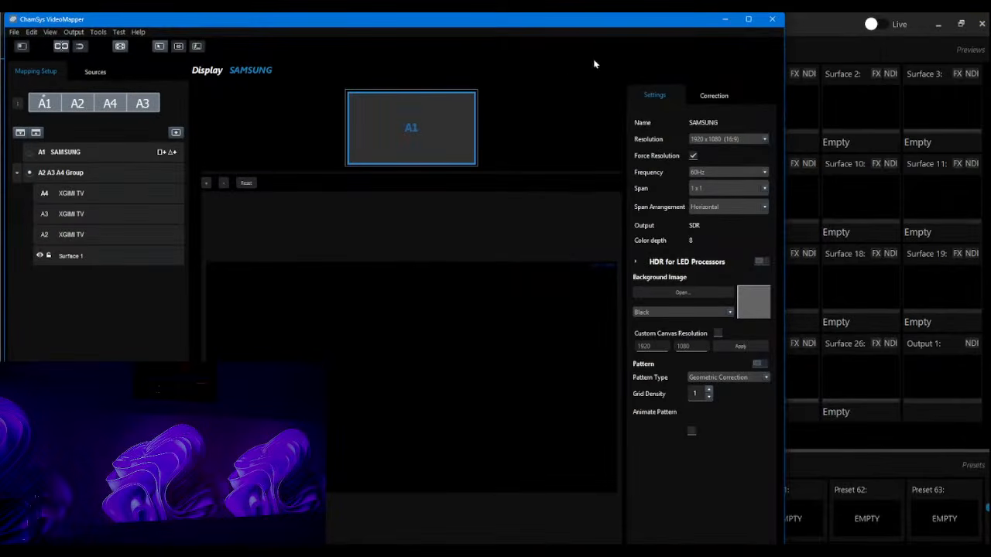
pyautogui.click(748, 18)
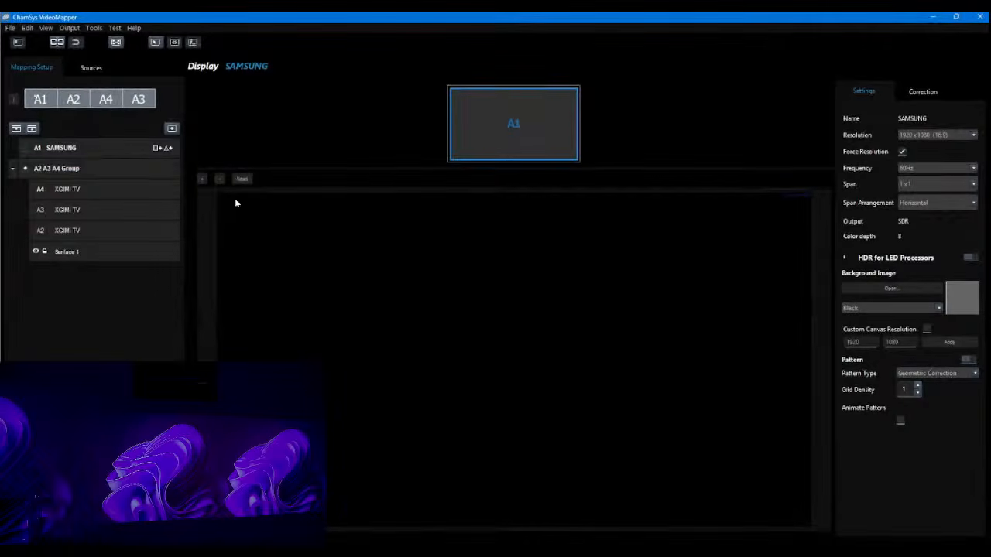
pyautogui.click(92, 173)
pyautogui.click(90, 188)
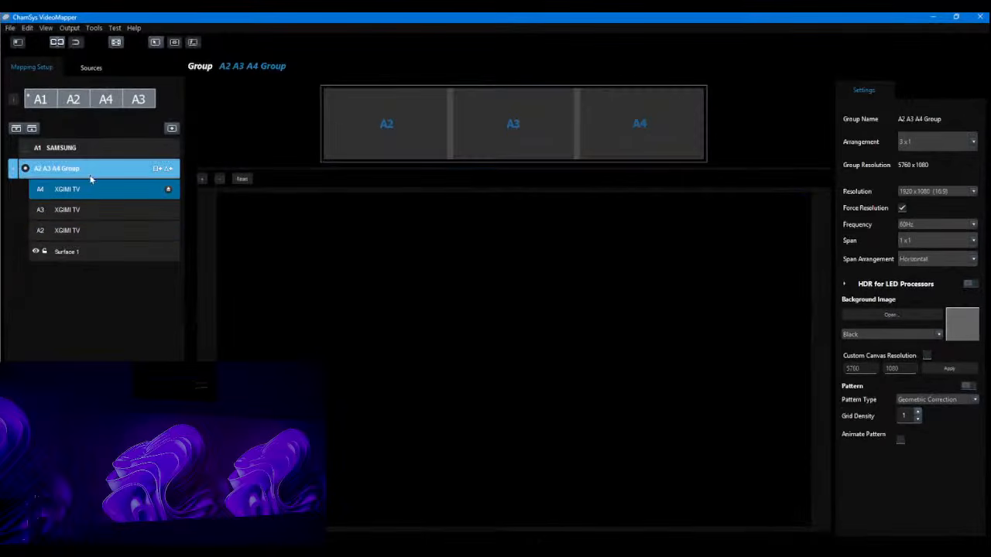
# Set Test Image.png as the source of Surface 1 in the A2 A3 A4 group.
pyautogui.click(86, 252)
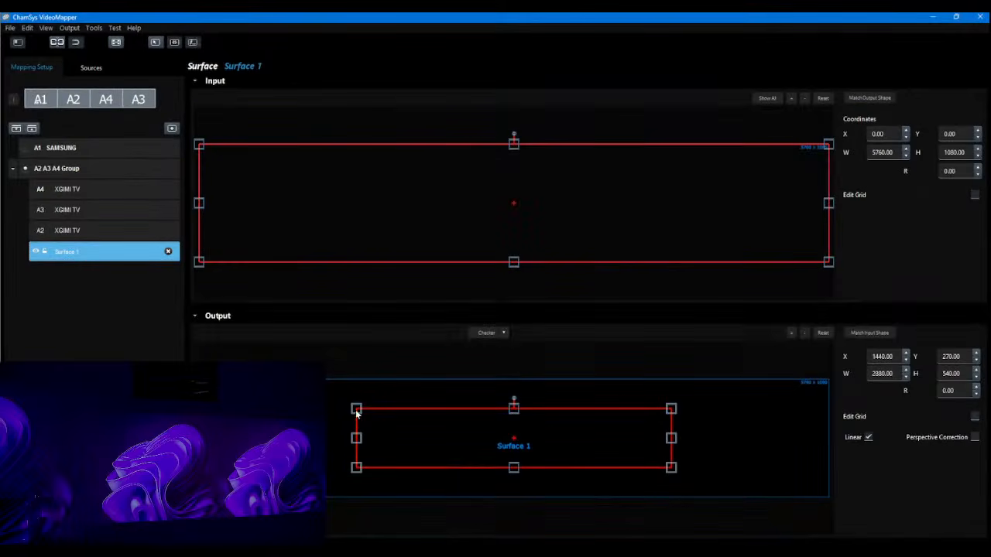
pyautogui.click(97, 68)
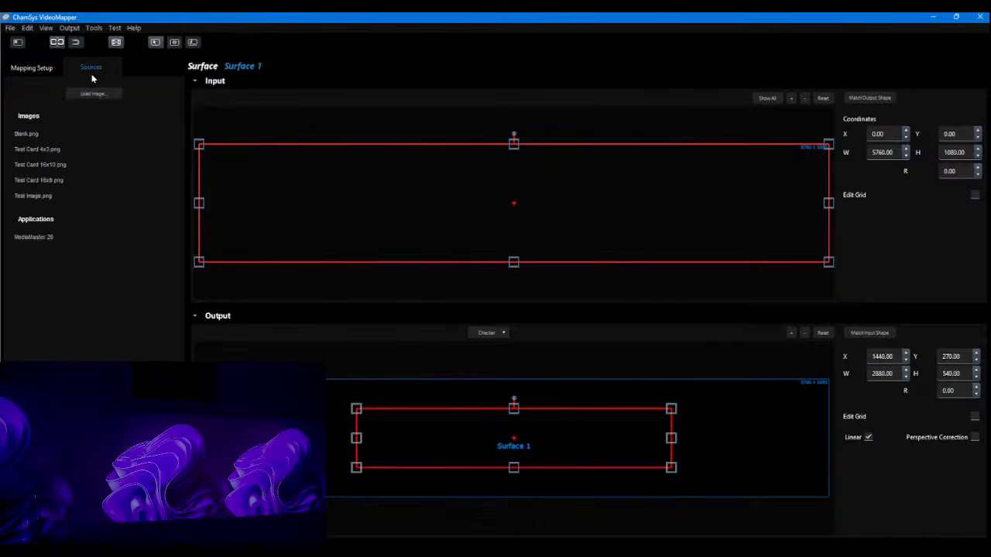
pyautogui.click(65, 196)
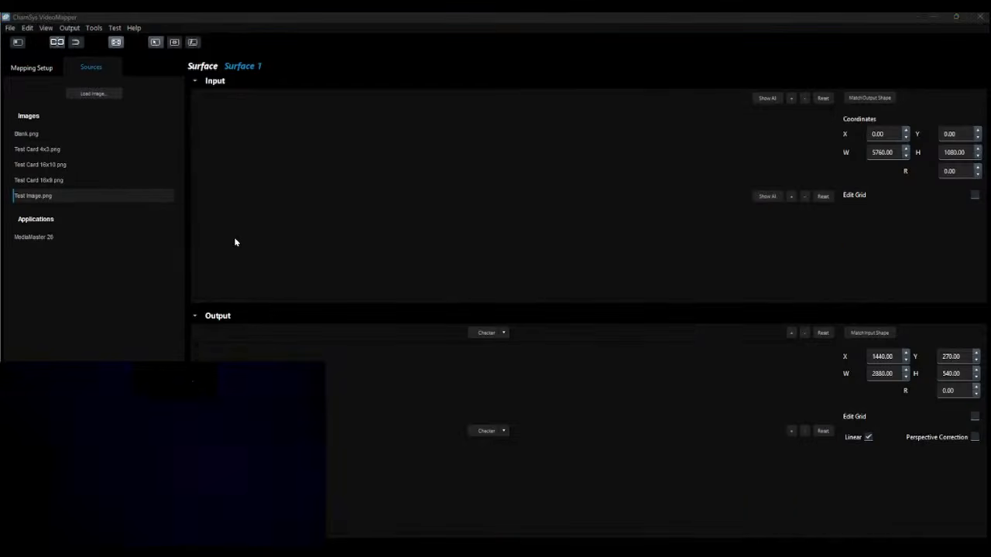
pyautogui.click(31, 68)
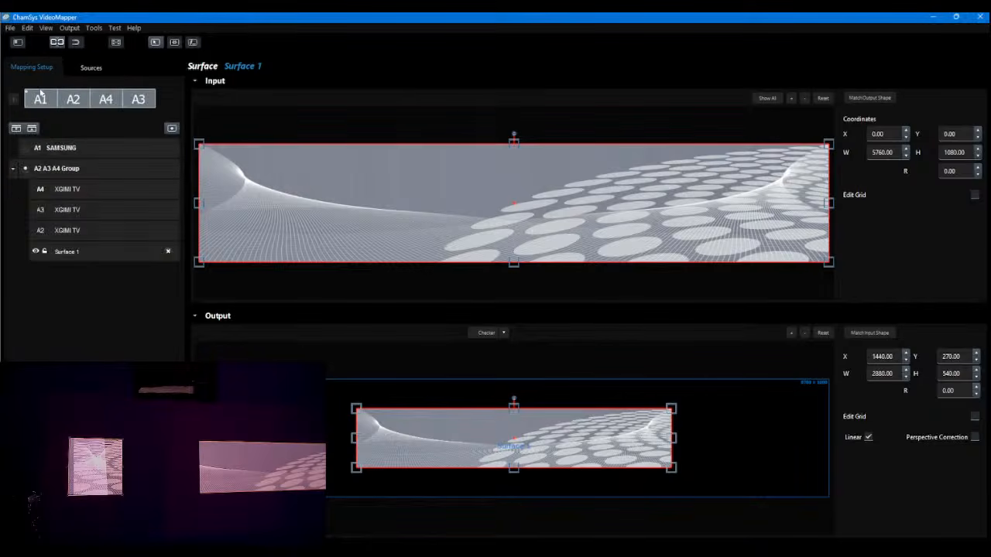
# Enlarge Surface 1's output to cover the group canvas, starting at 0, 0 and measuring about 5734 by 1089.
pyautogui.click(97, 252)
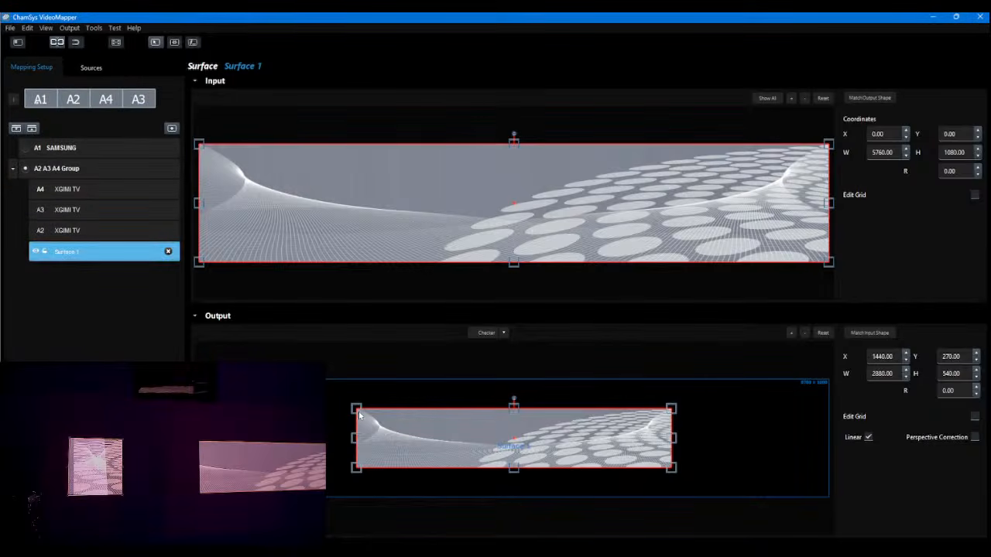
pyautogui.moveTo(357, 409); pyautogui.dragTo(199, 379)
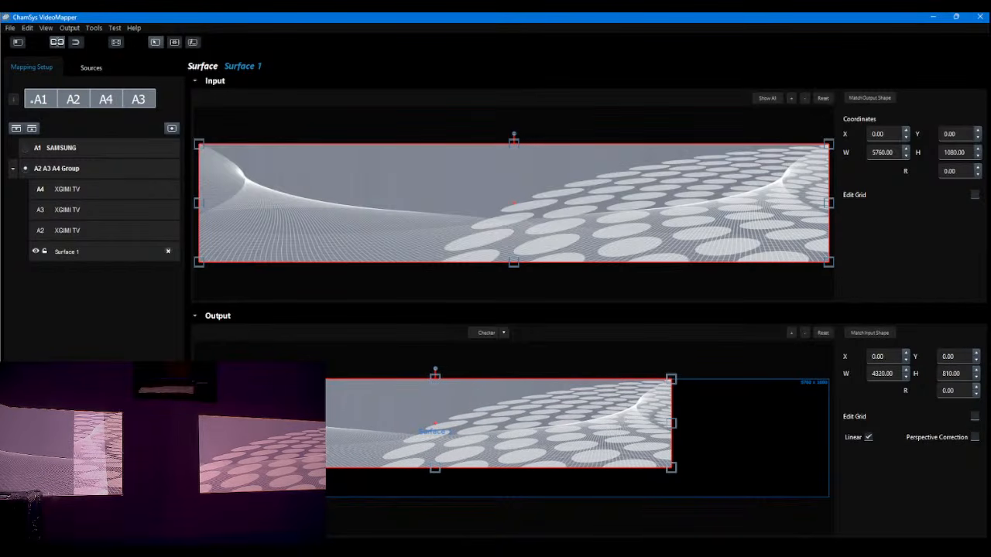
pyautogui.moveTo(671, 469); pyautogui.dragTo(821, 507)
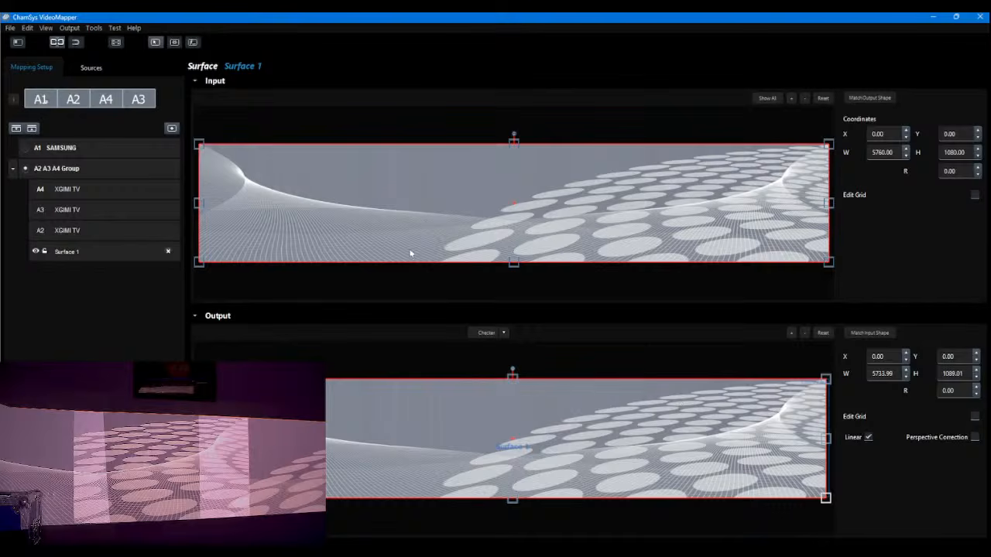
# Swap displays A3 and A4 in the group layout so the order reads A2, A4, A3.
pyautogui.click(106, 186)
pyautogui.click(105, 173)
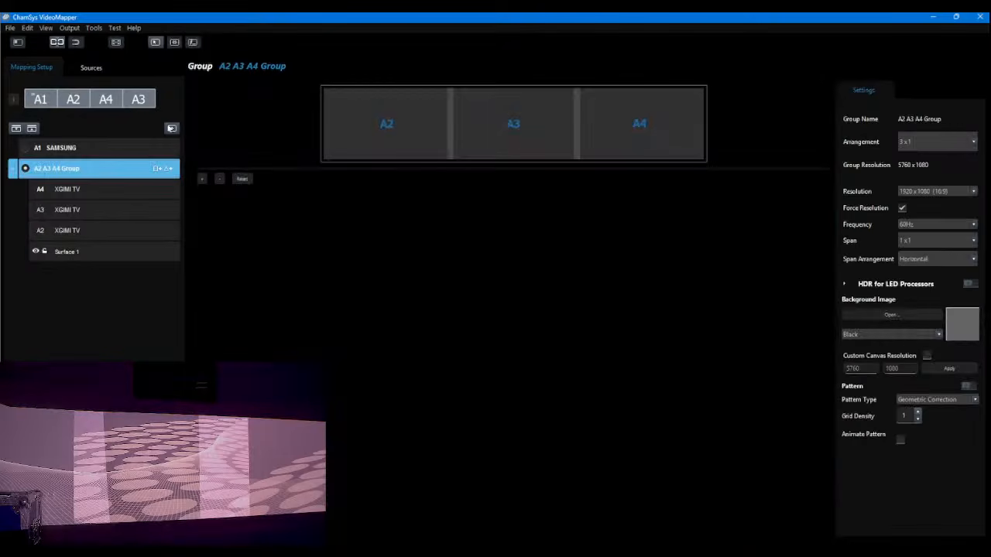
pyautogui.click(12, 102)
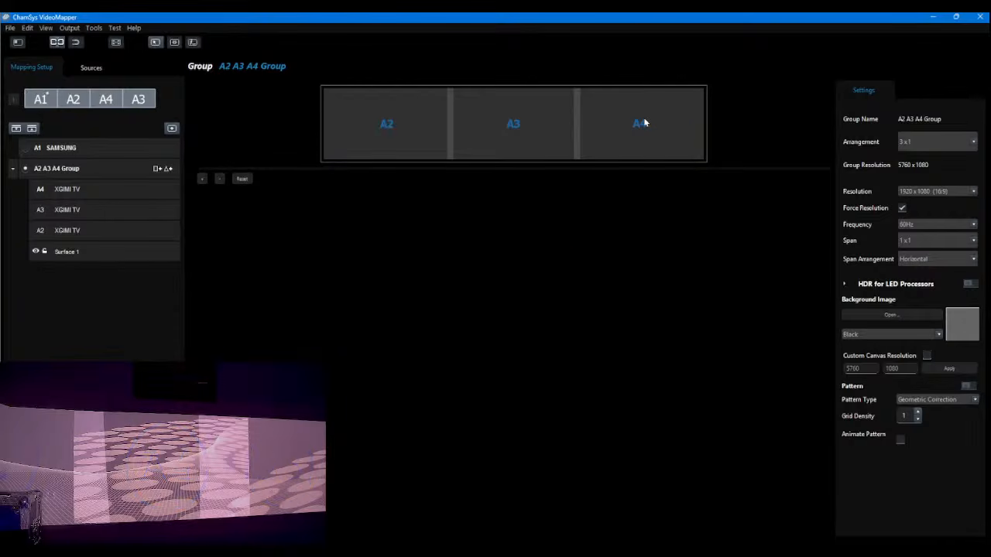
pyautogui.click(635, 126)
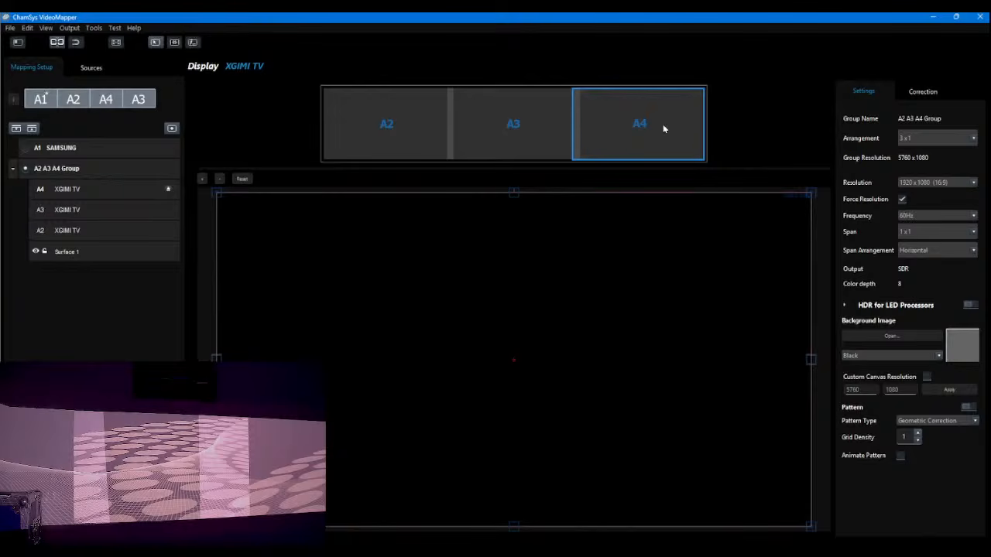
pyautogui.click(516, 128)
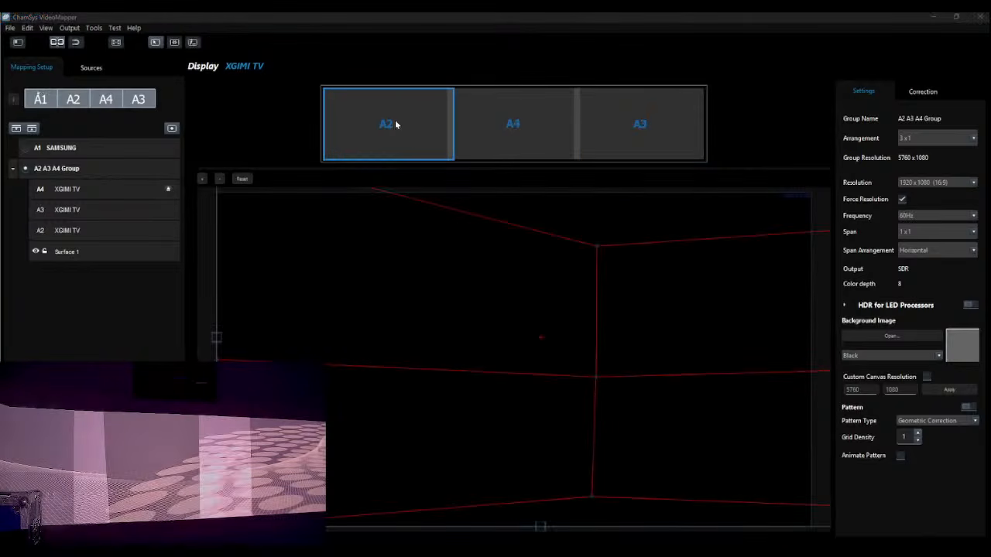
# Enable Soft-Edge in the correction settings of display A3.
pyautogui.click(15, 101)
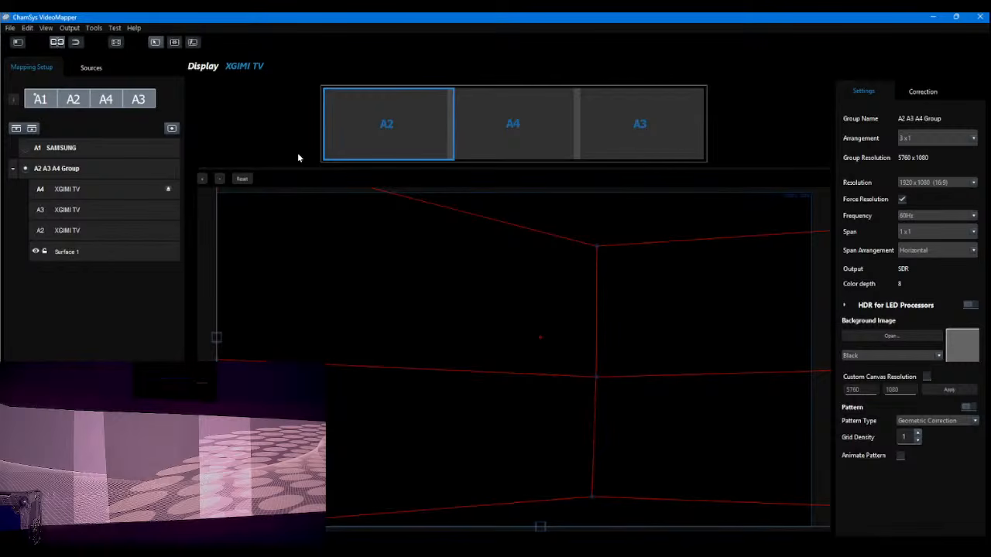
pyautogui.click(490, 128)
pyautogui.click(608, 126)
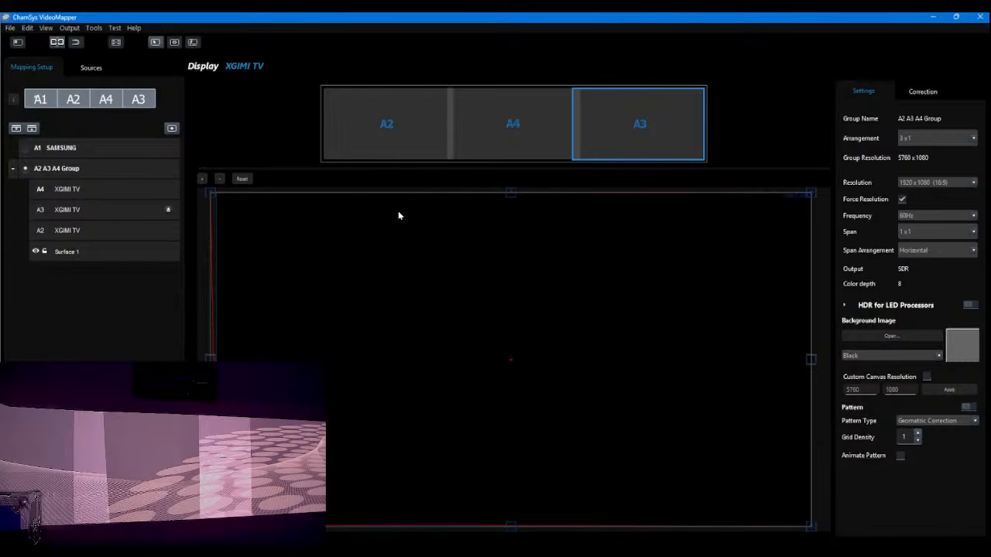
pyautogui.click(921, 91)
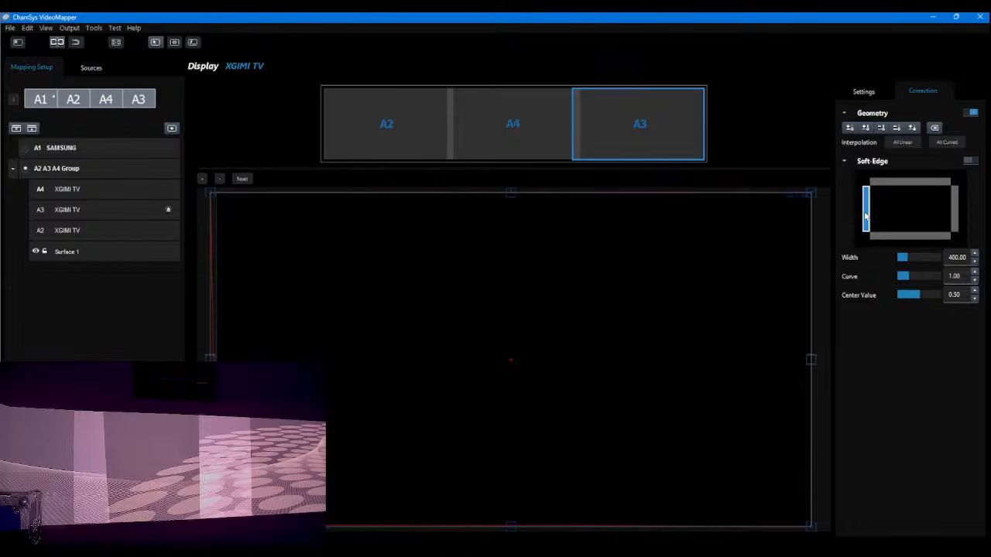
pyautogui.click(969, 161)
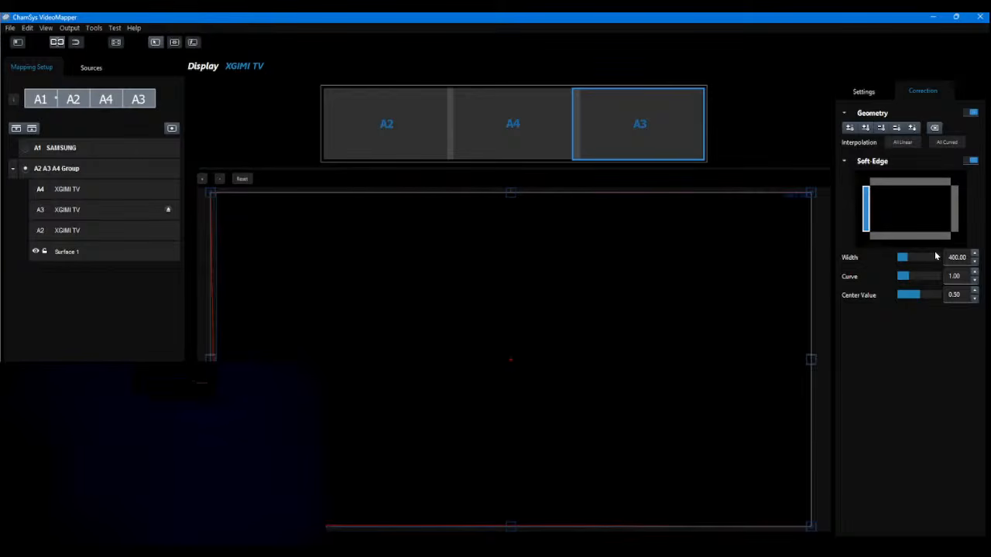
# Reapply Test Image.png as the source and set the width of display A3's left soft edge to 640.
pyautogui.click(77, 70)
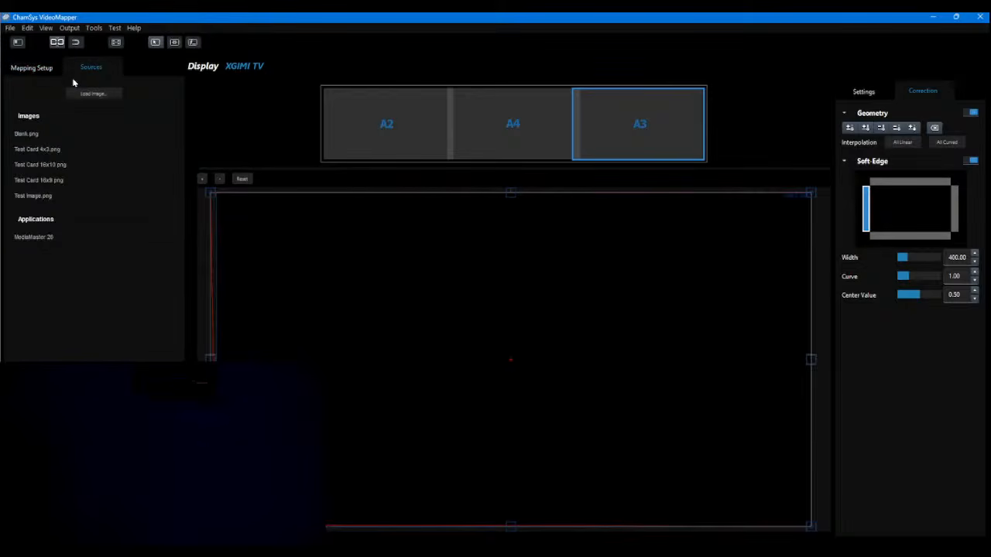
pyautogui.click(47, 193)
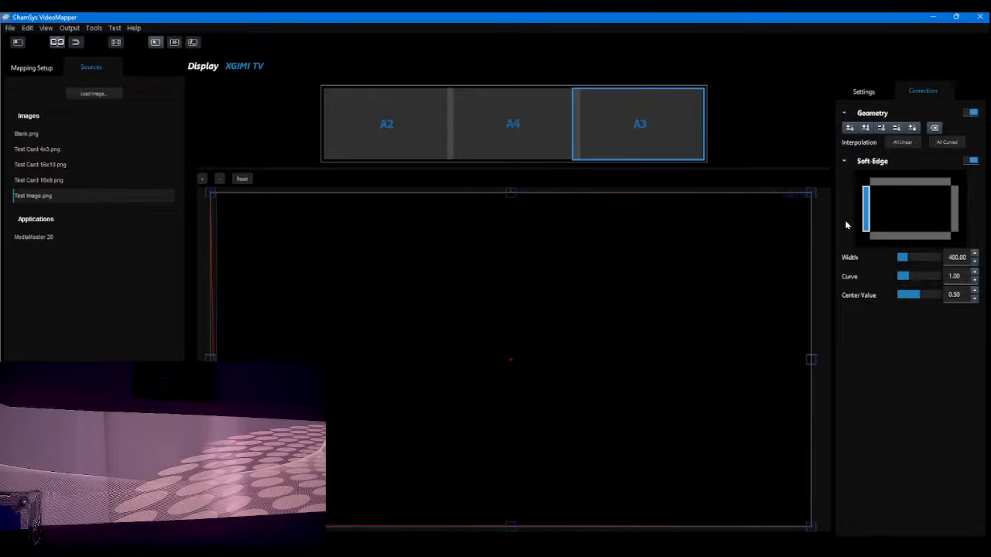
pyautogui.moveTo(909, 259); pyautogui.dragTo(914, 258)
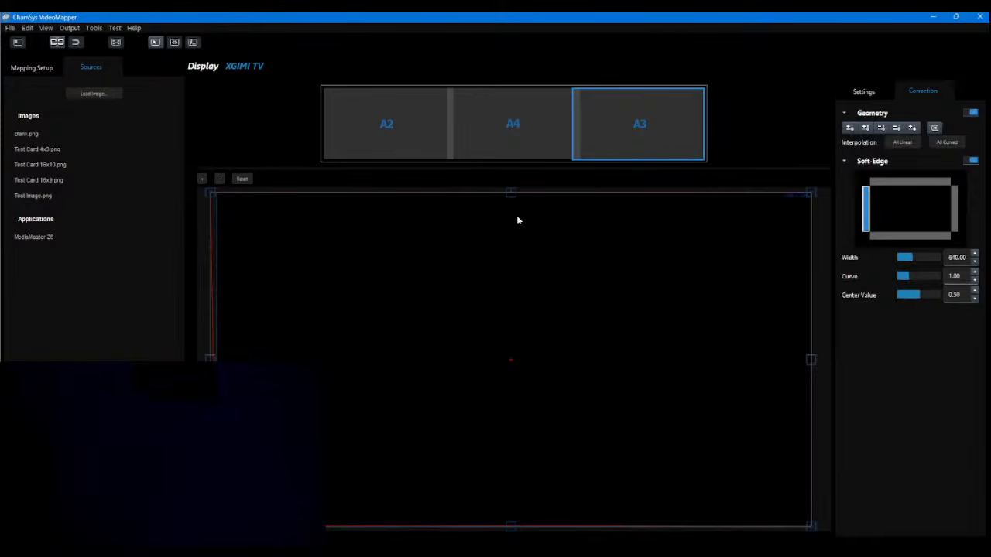
pyautogui.click(33, 198)
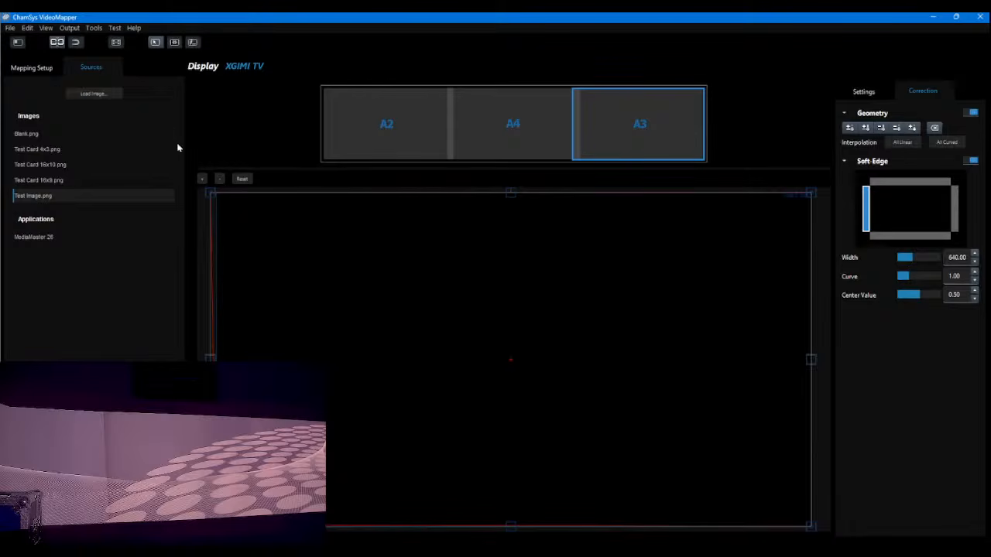
# Import the mapping file blended TT.vmp from the TT Demo folder on the Fast Storage (D:) drive.
pyautogui.click(10, 28)
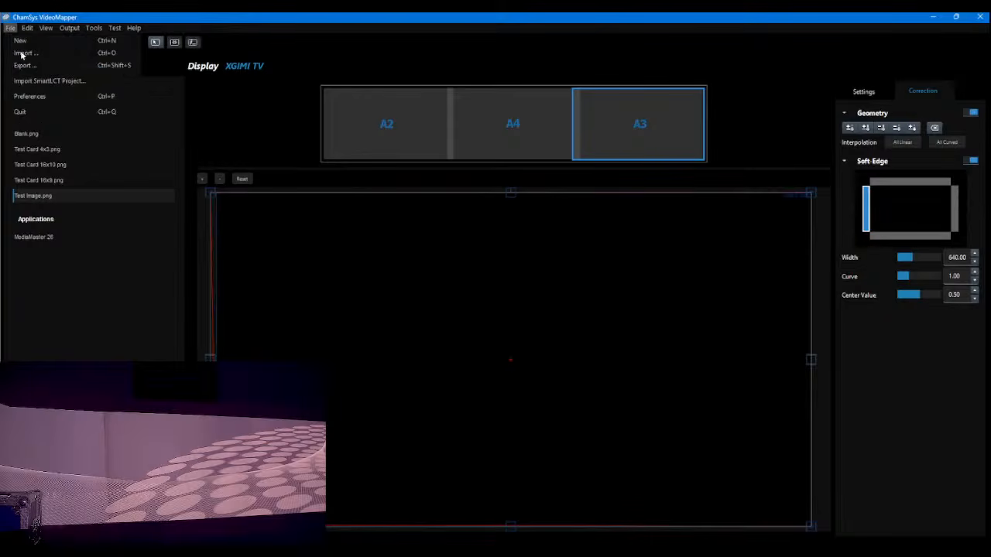
pyautogui.click(22, 54)
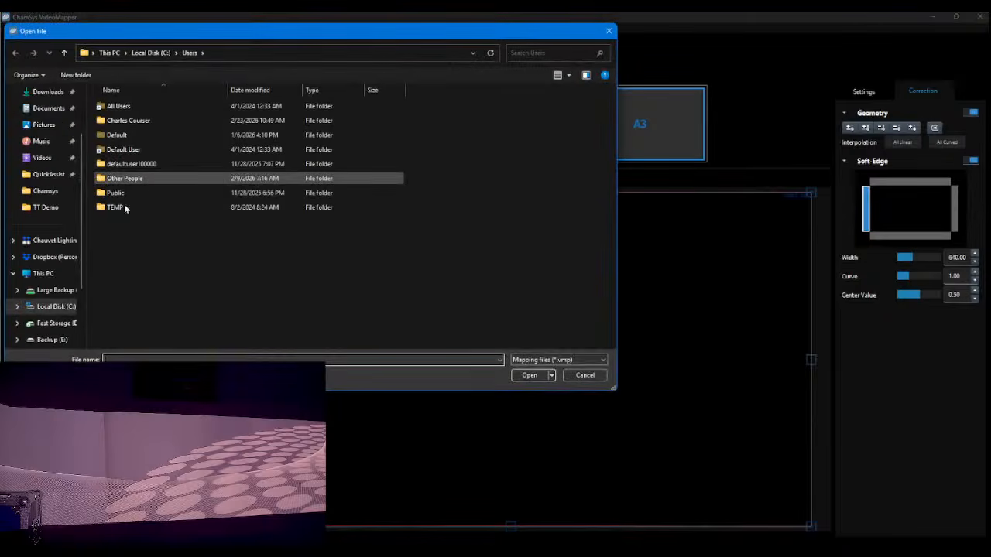
pyautogui.click(56, 323)
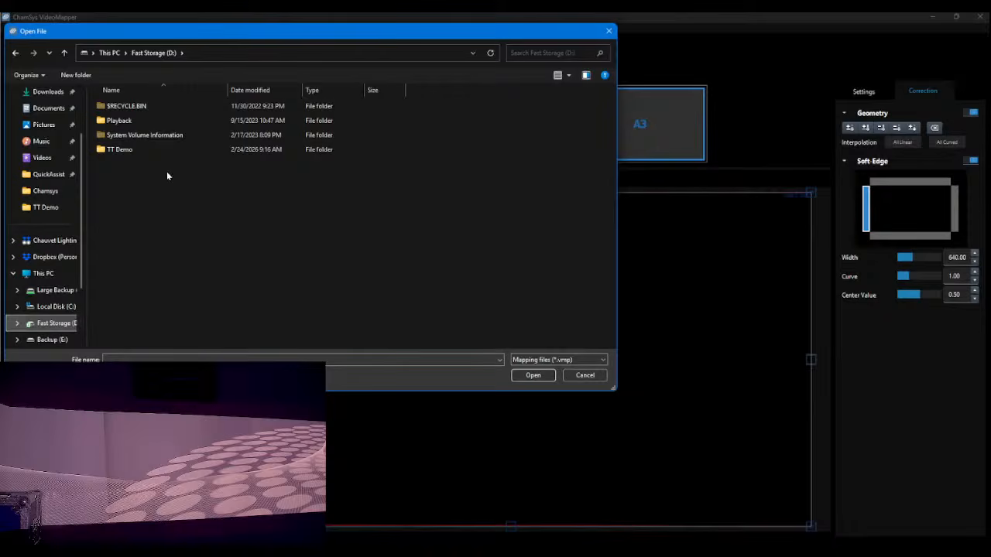
pyautogui.doubleClick(127, 152)
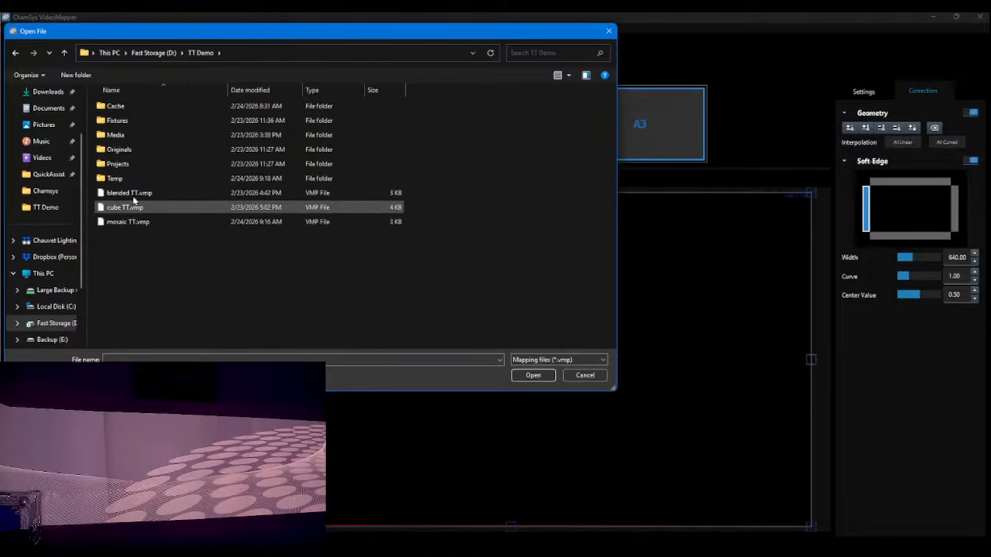
pyautogui.doubleClick(130, 193)
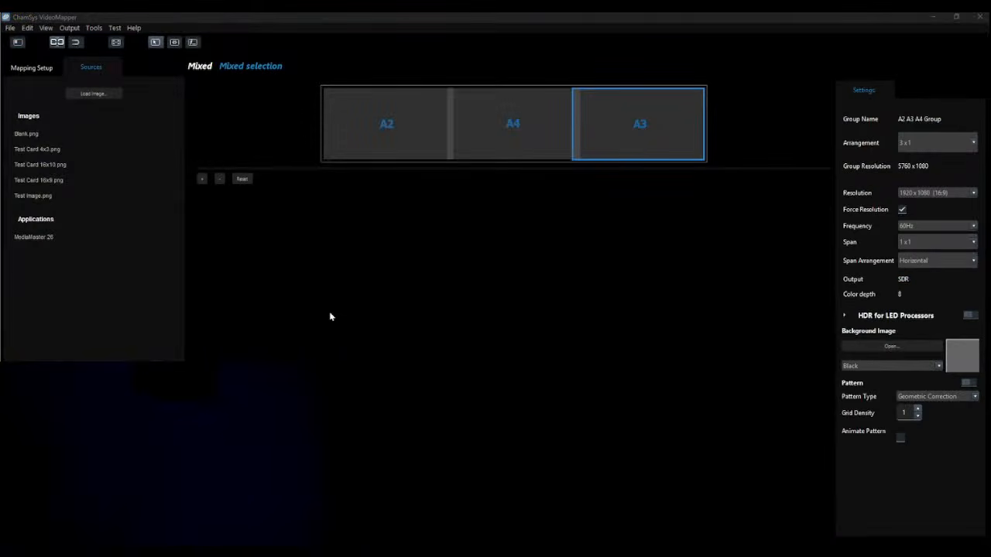
# Set Test Image.png as the source of the imported mapping and hide Surface 2.
pyautogui.click(44, 198)
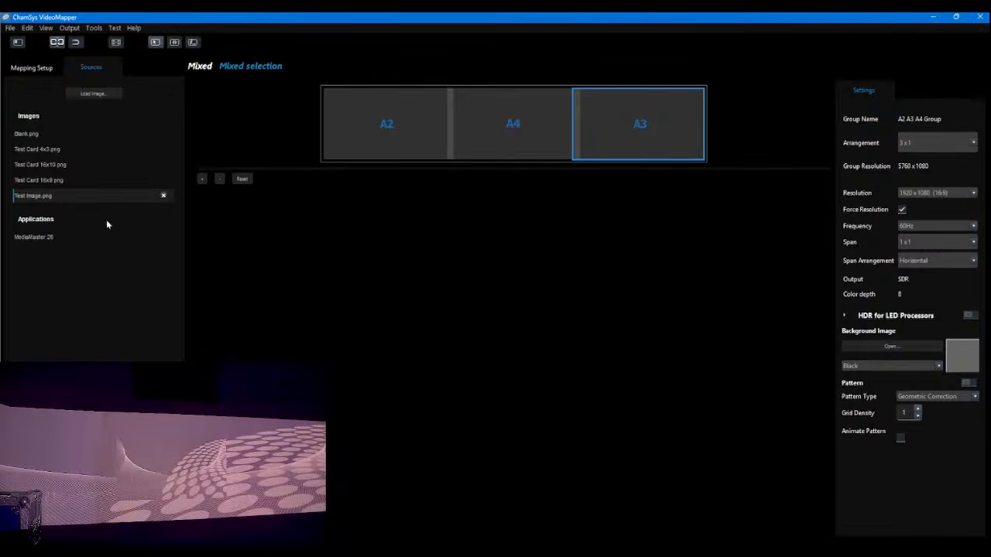
pyautogui.click(32, 67)
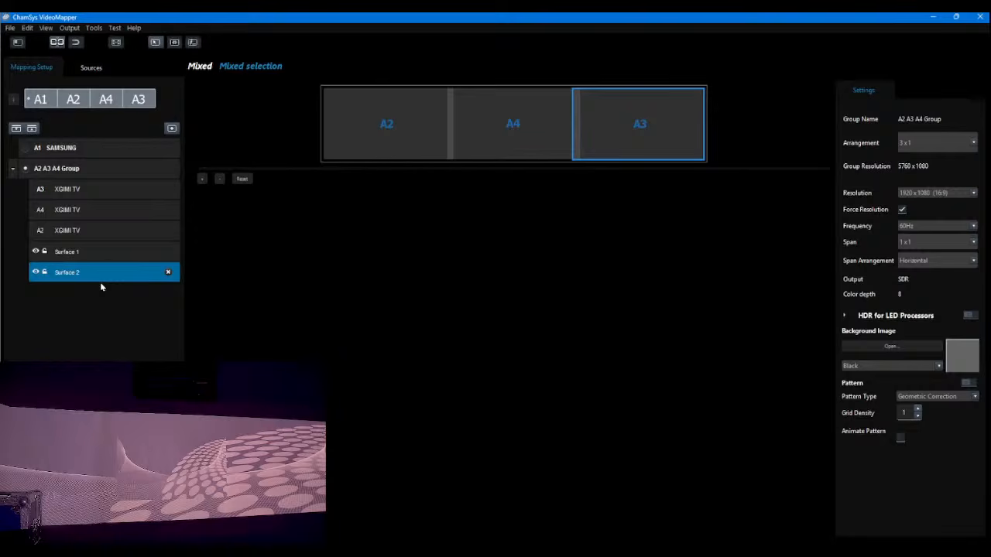
pyautogui.click(35, 272)
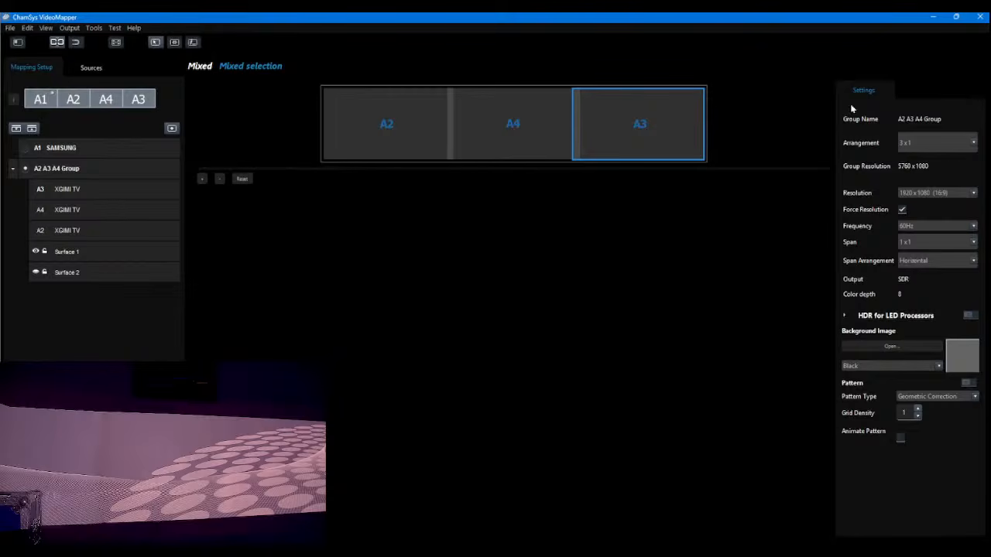
# Set the curve of display A3's left soft edge to 3.14 and its center value to 0.54.
pyautogui.click(532, 129)
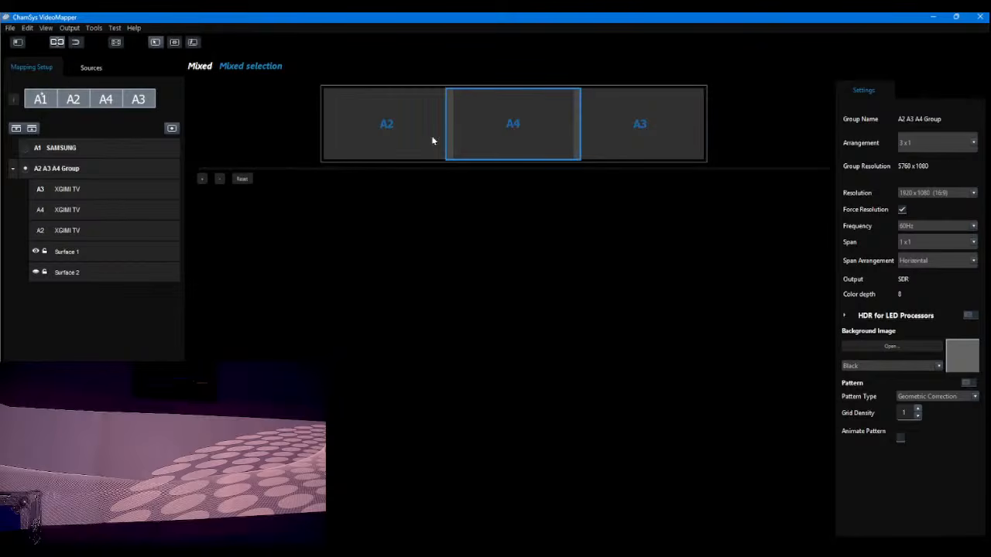
pyautogui.click(94, 170)
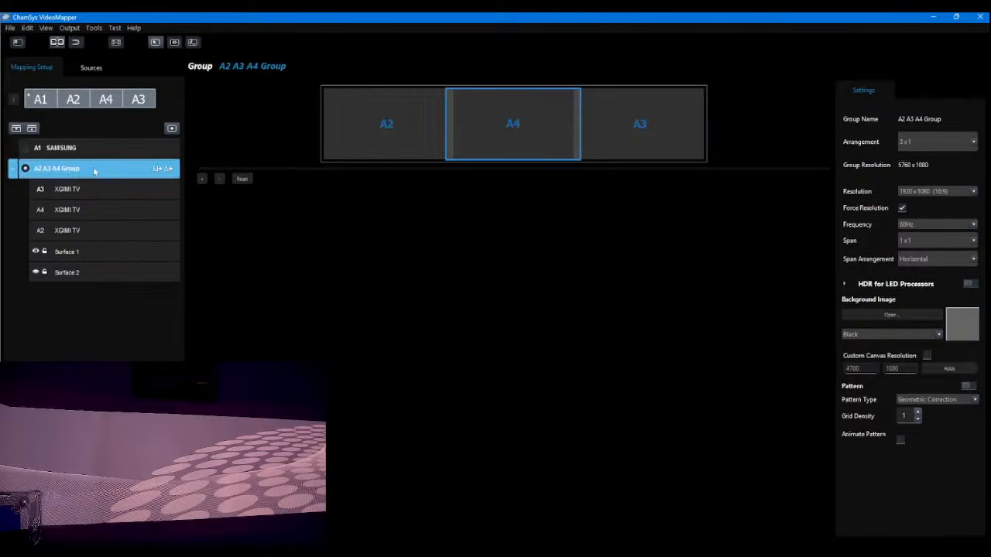
pyautogui.click(624, 134)
pyautogui.click(922, 96)
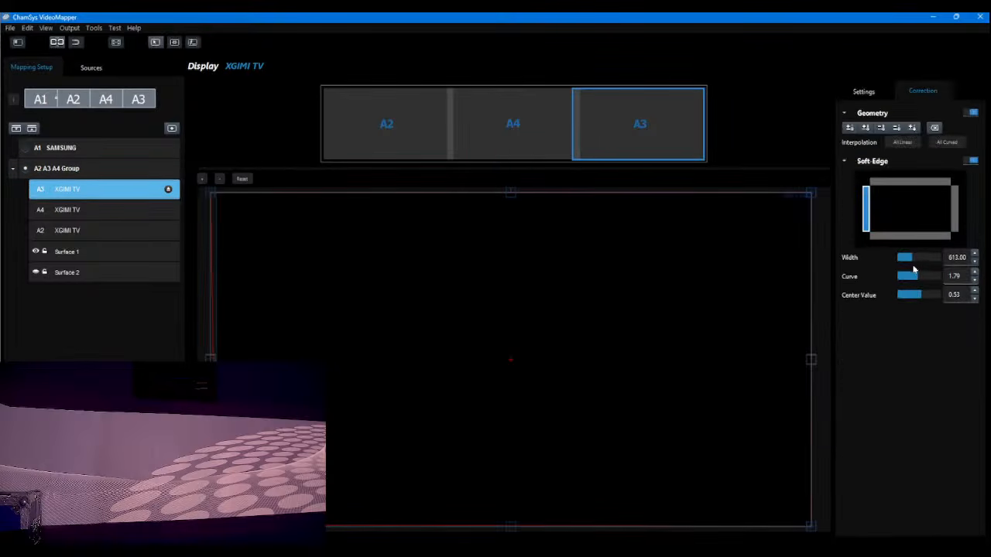
pyautogui.moveTo(917, 279); pyautogui.dragTo(920, 300)
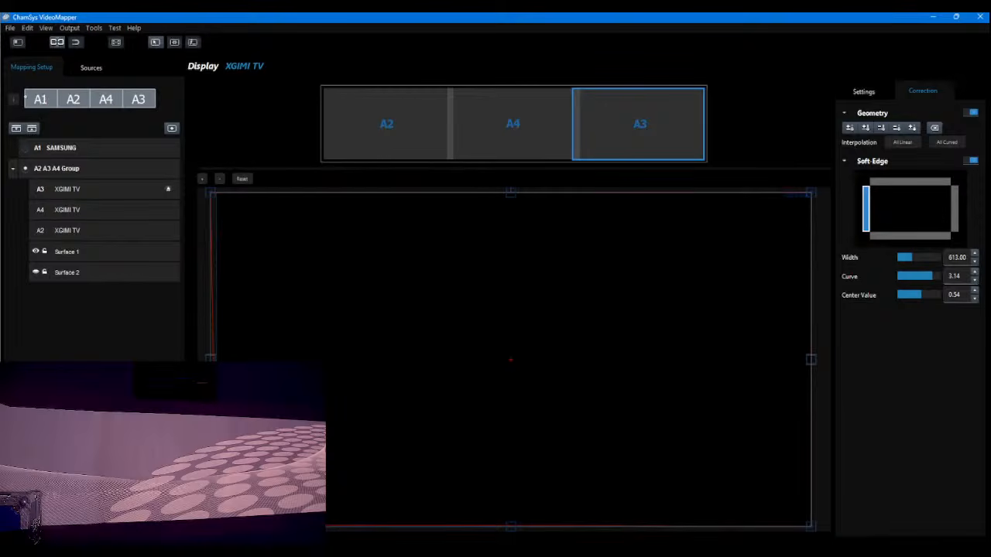
# Inspect displays A2, A4 and A3 in the group, and examine the input and output mapping of Surface 1.
pyautogui.click(61, 167)
pyautogui.click(343, 137)
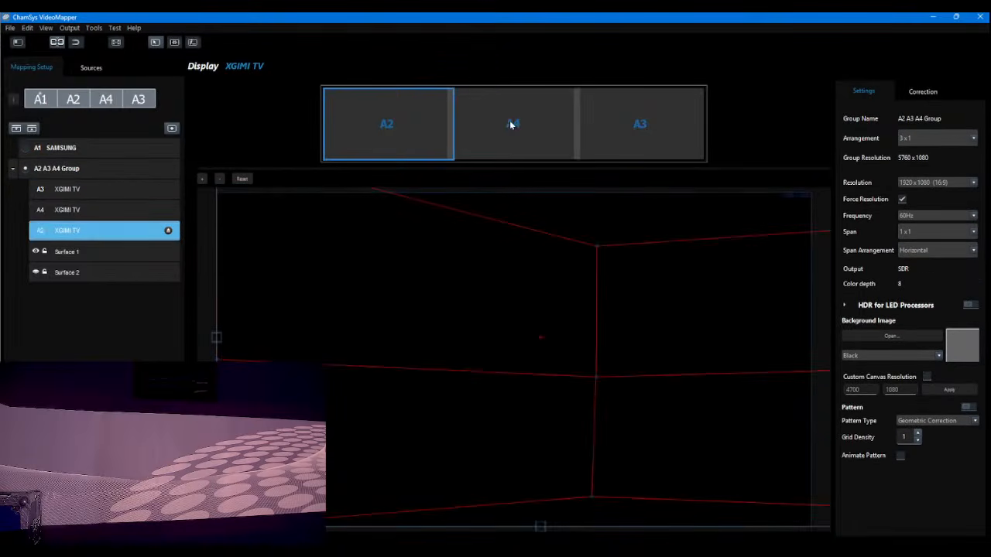
pyautogui.click(511, 124)
pyautogui.click(635, 126)
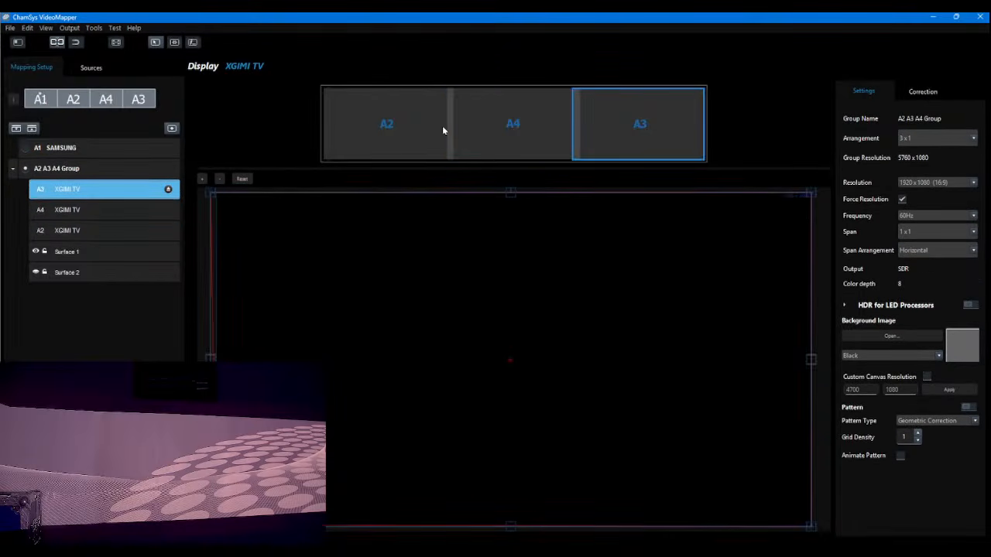
pyautogui.click(499, 124)
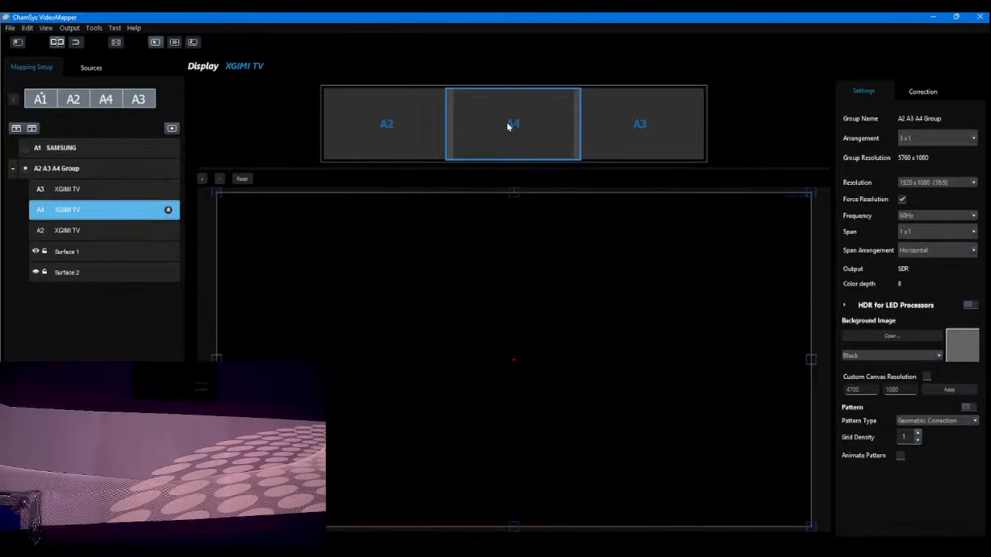
pyautogui.click(100, 255)
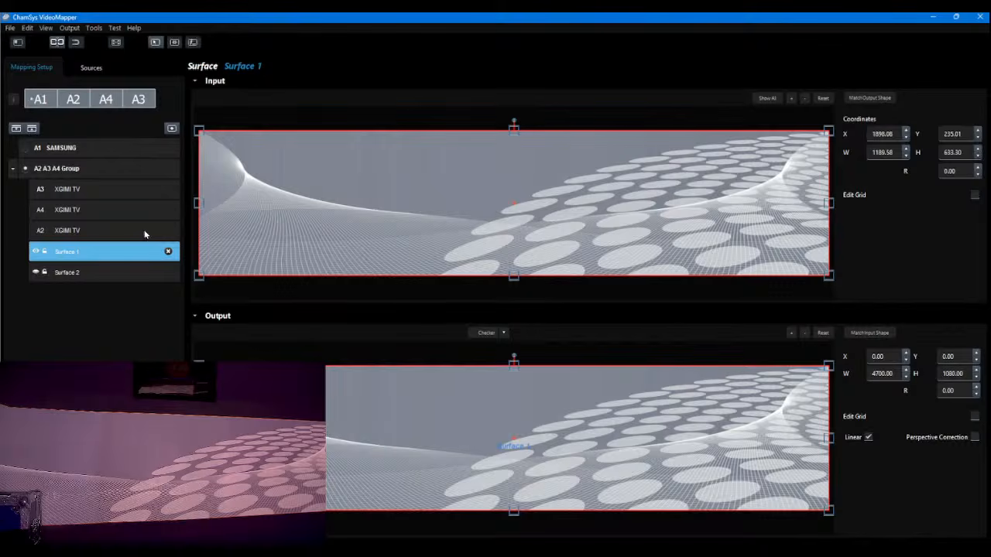
# Select display A3 in the A2 A3 A4 Group and shift its top-left warp corner slightly inward onto the display frame's corner.
pyautogui.click(106, 170)
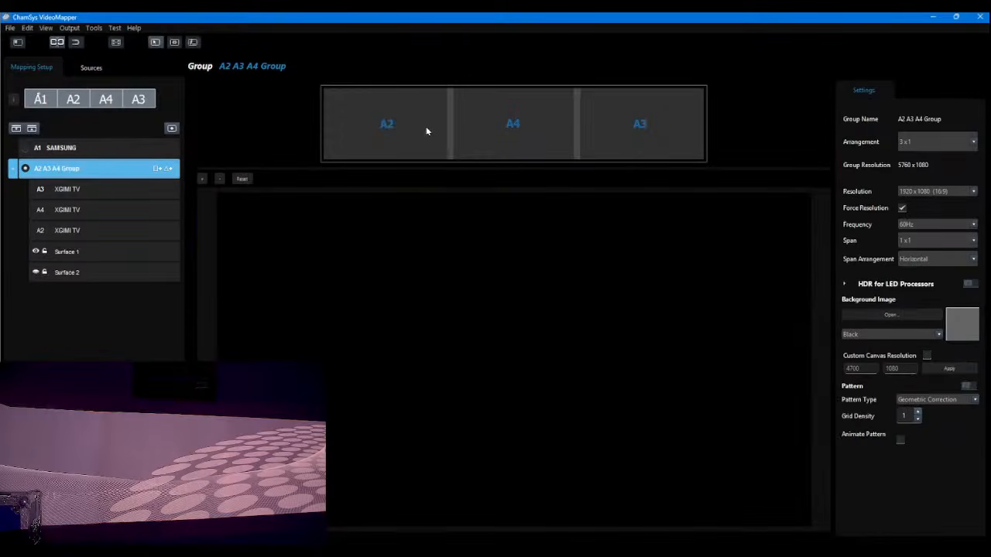
pyautogui.click(514, 122)
pyautogui.click(621, 119)
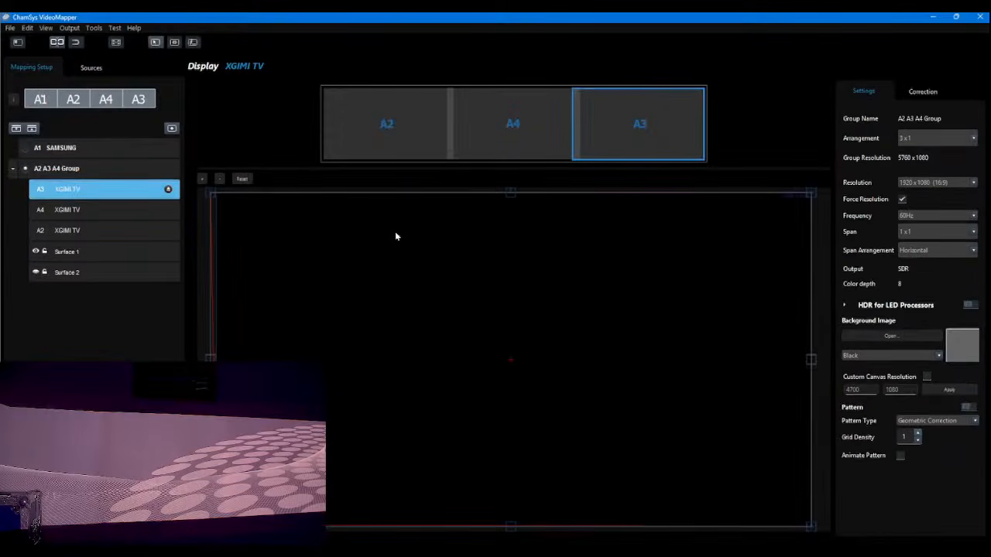
pyautogui.click(210, 198)
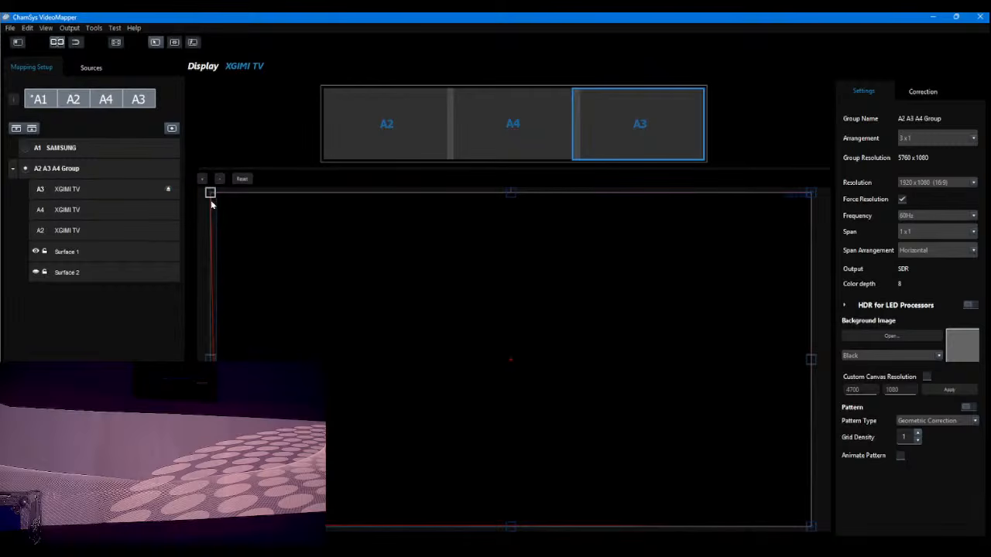
pyautogui.moveTo(211, 200)
pyautogui.mouseDown()
pyautogui.moveTo(212, 231)
pyautogui.moveTo(215, 201)
pyautogui.mouseUp()
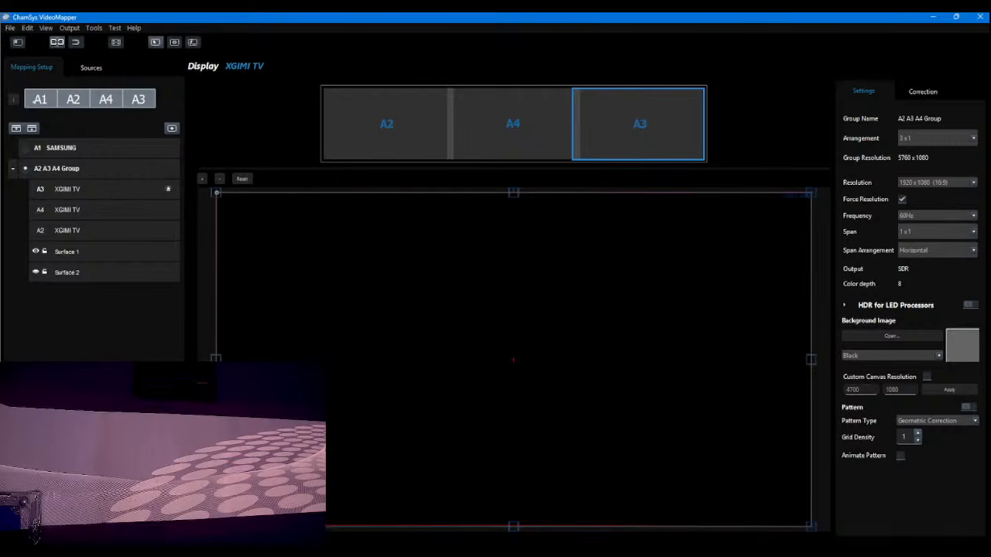
# Show Surface 2 and move its output across the canvas to about X 3245, Y 243.
pyautogui.click(35, 273)
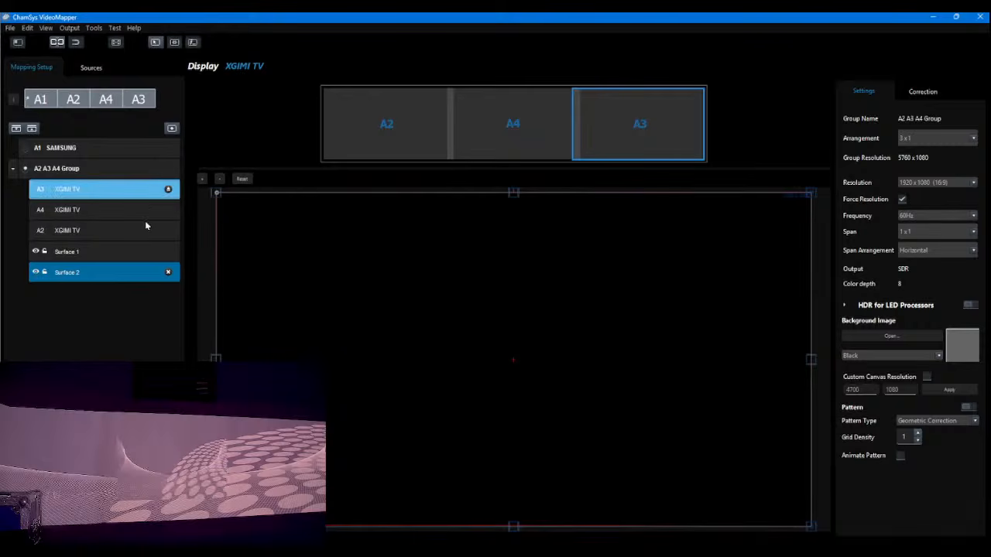
pyautogui.click(101, 273)
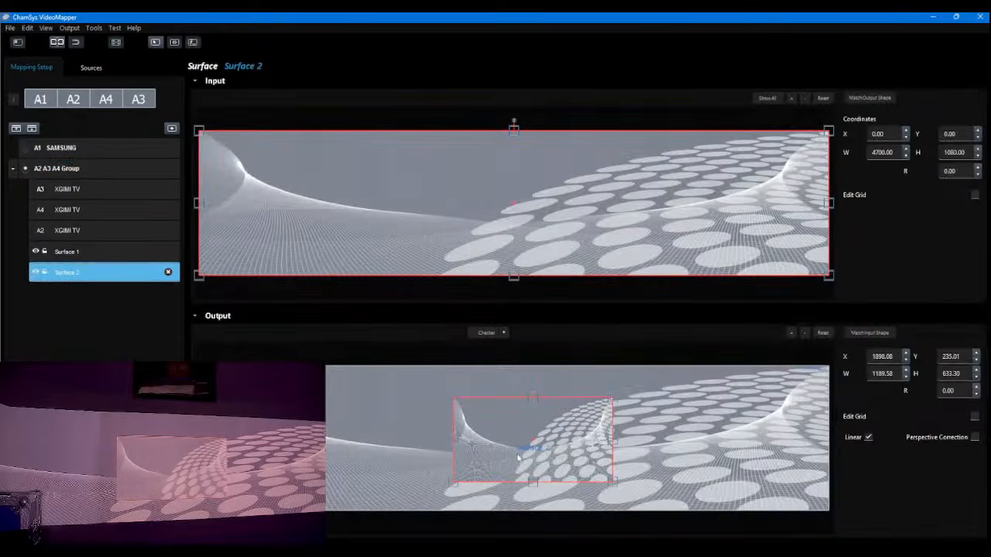
pyautogui.moveTo(517, 457); pyautogui.dragTo(691, 449)
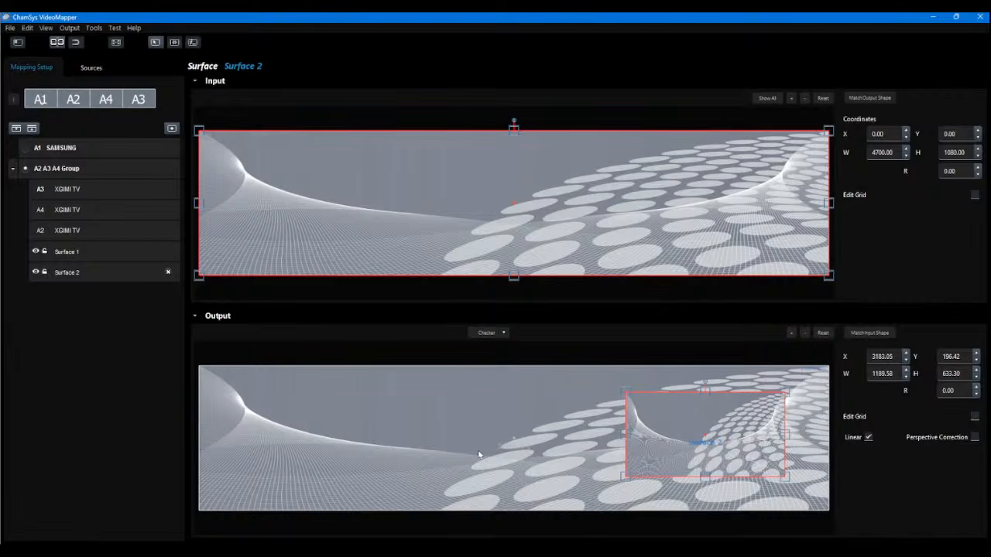
pyautogui.moveTo(663, 441); pyautogui.dragTo(672, 447)
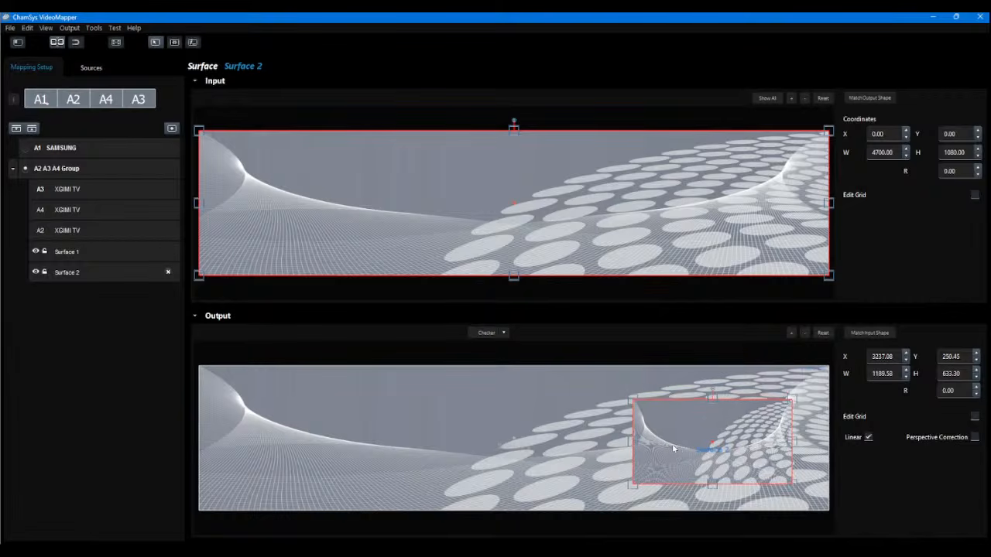
# Duplicate Surface 2 and move the copy's output to about X 308, Y 243.
pyautogui.click(95, 272)
pyautogui.rightClick(94, 271)
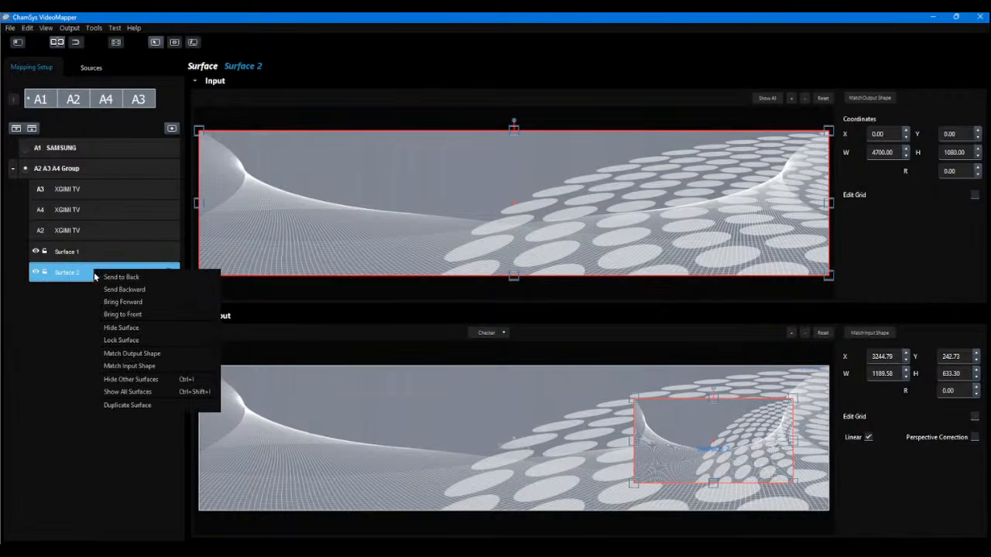
pyautogui.click(132, 405)
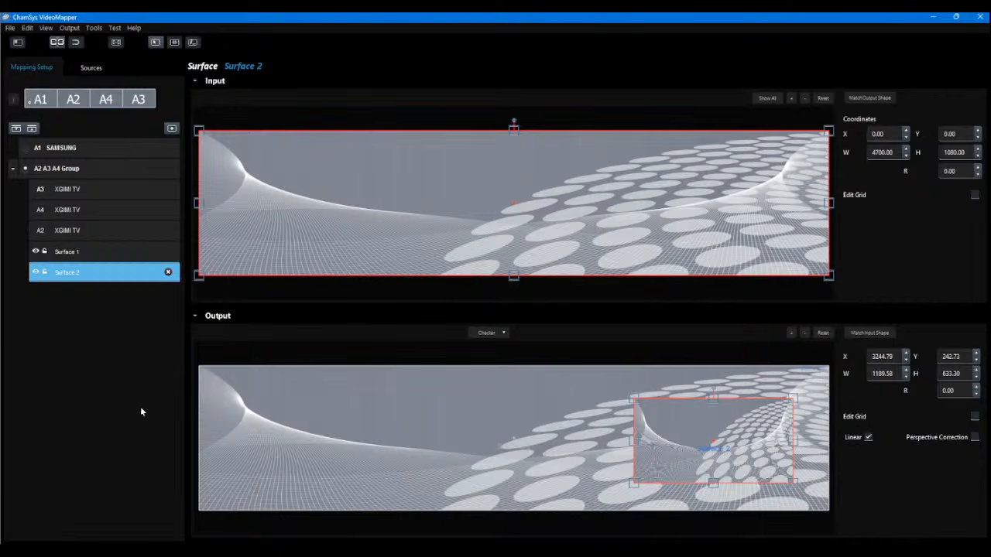
pyautogui.moveTo(619, 452); pyautogui.dragTo(318, 449)
# Duplicate Surface 2 again, shrink this copy to about 781 × 416 and place it between the other two at about X 1985, Y 170.
pyautogui.click(84, 291)
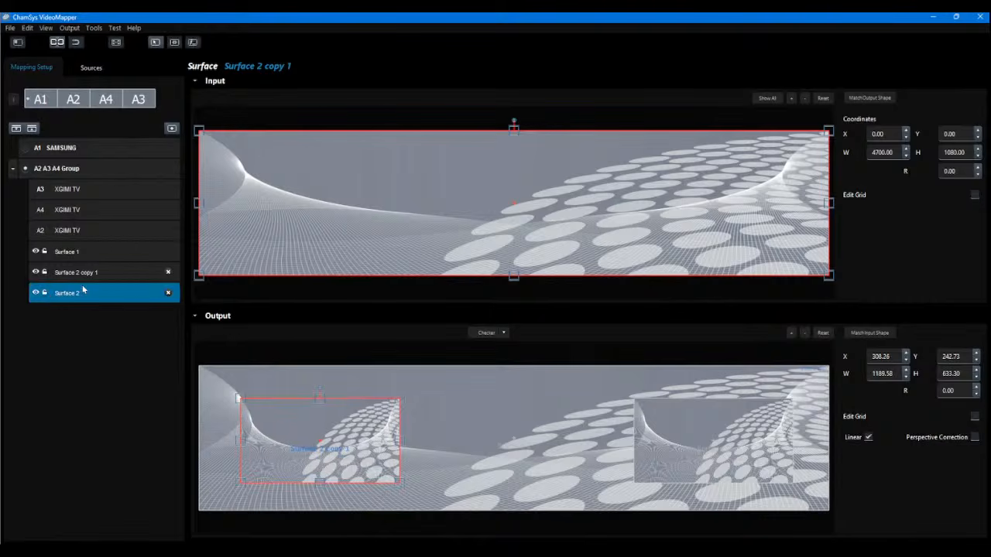
pyautogui.rightClick(78, 296)
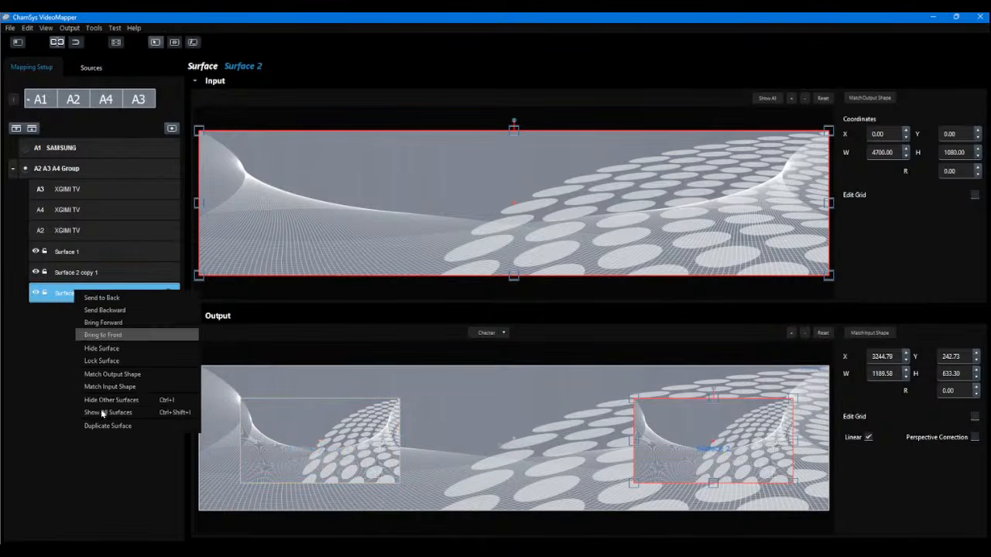
pyautogui.click(109, 426)
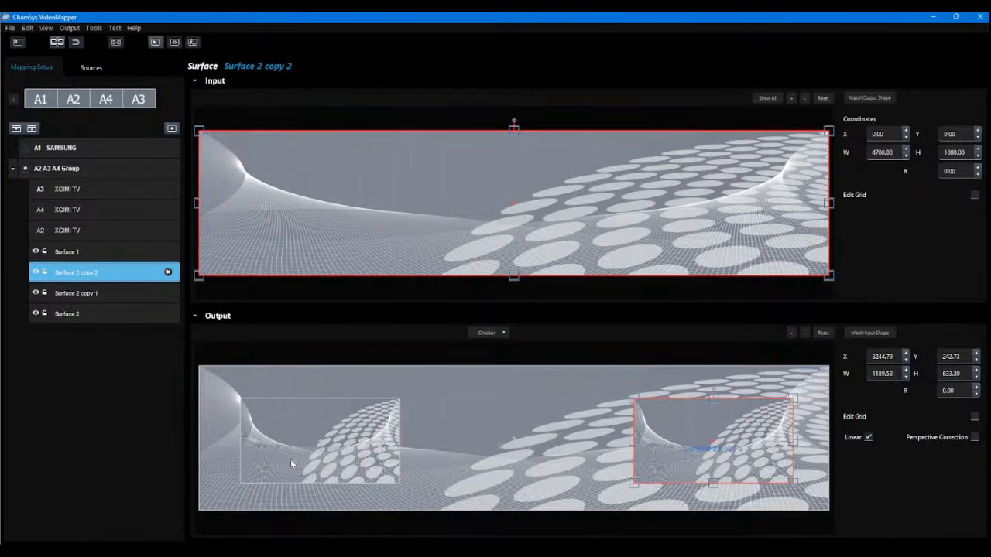
pyautogui.click(631, 438)
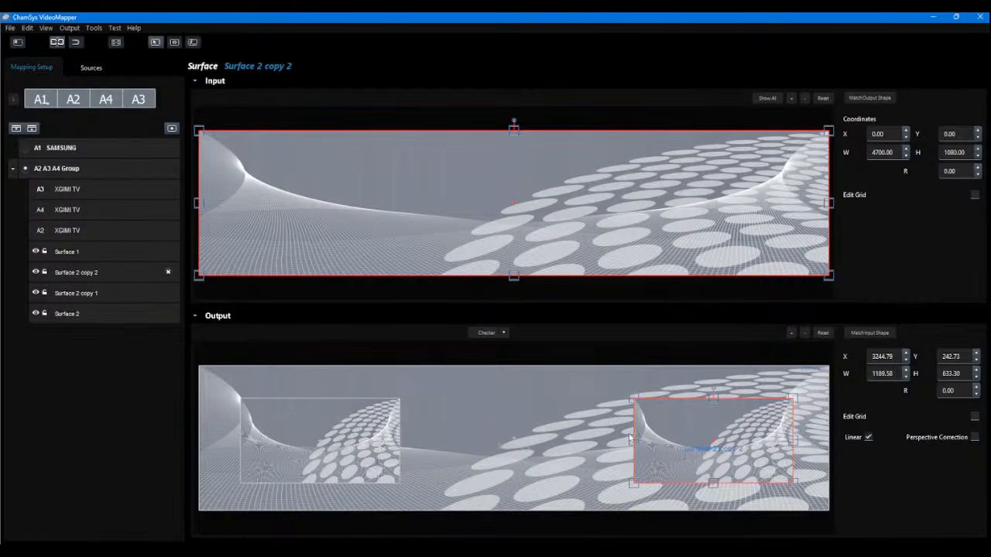
pyautogui.moveTo(630, 438); pyautogui.dragTo(425, 421)
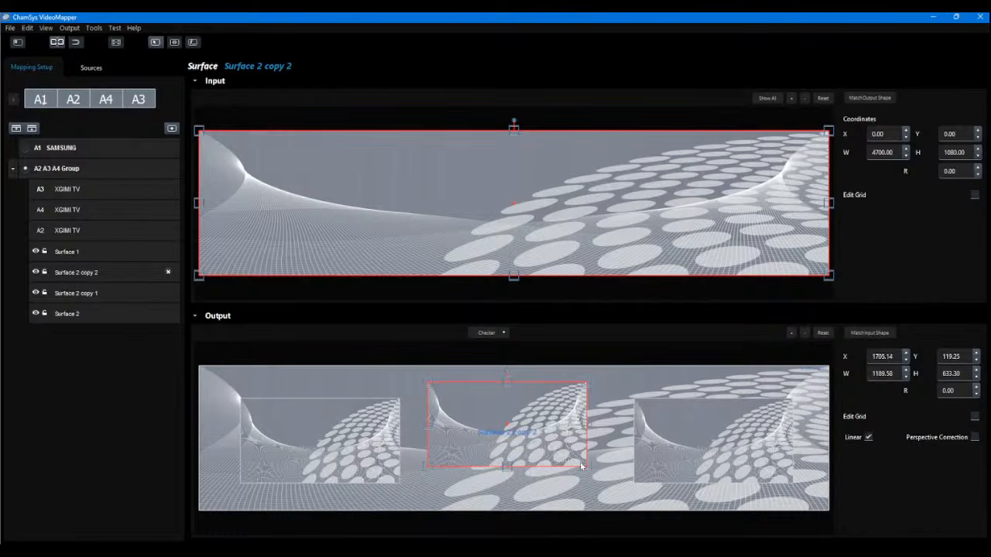
pyautogui.moveTo(585, 467); pyautogui.dragTo(557, 447)
pyautogui.moveTo(492, 410)
pyautogui.mouseDown()
pyautogui.moveTo(497, 403)
pyautogui.moveTo(503, 416)
pyautogui.mouseUp()
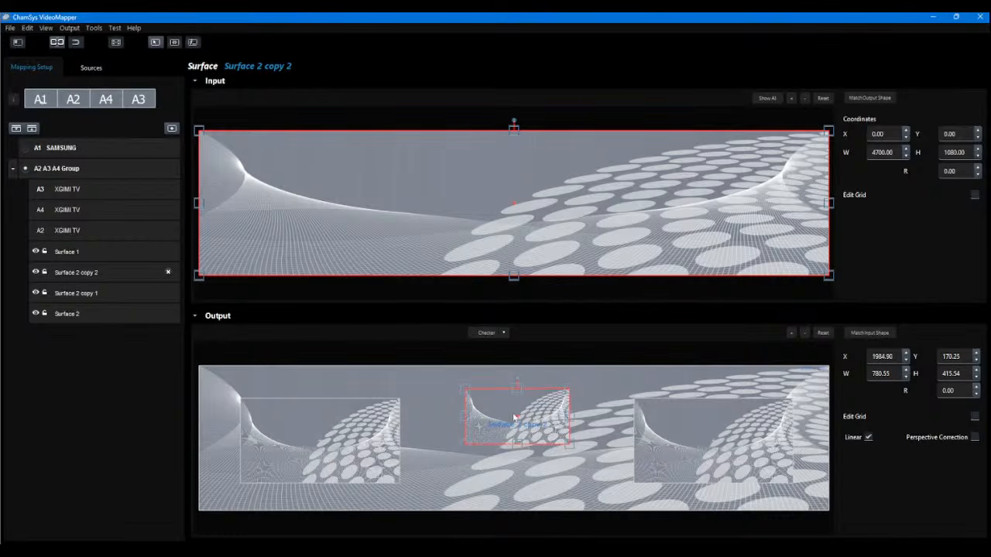
# Shift Surface 2 copy 1 slightly to about X 289, Y 239, and select Surface 2 copy 2.
pyautogui.click(347, 439)
pyautogui.moveTo(347, 438); pyautogui.dragTo(346, 442)
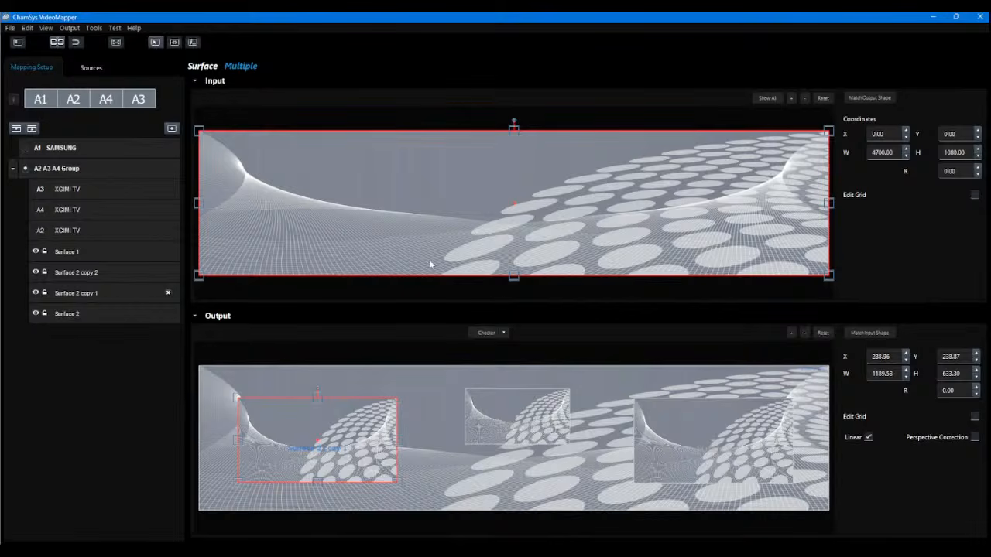
pyautogui.click(514, 426)
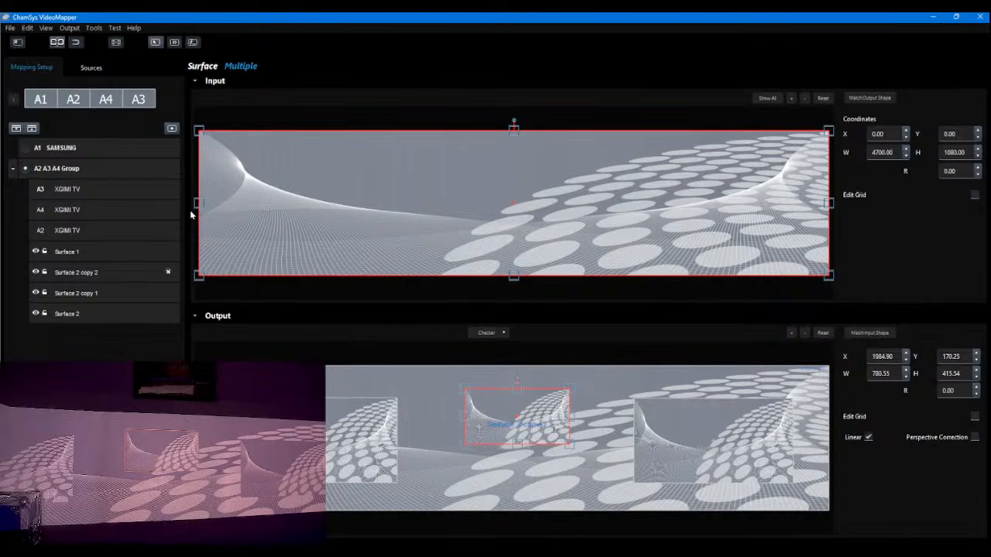
# Open display A2 in the A2 A3 A4 Group and examine its warp grid and settings.
pyautogui.click(117, 177)
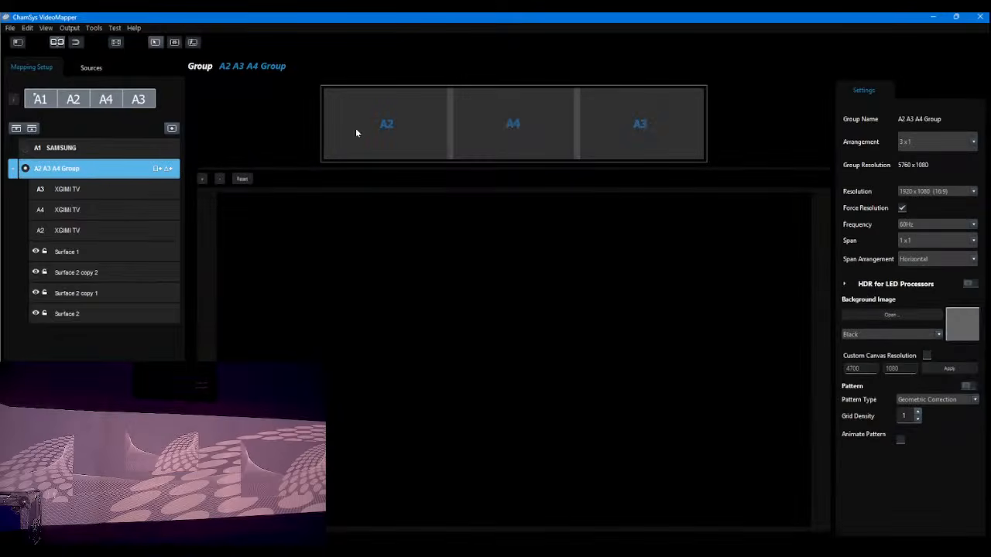
pyautogui.click(364, 127)
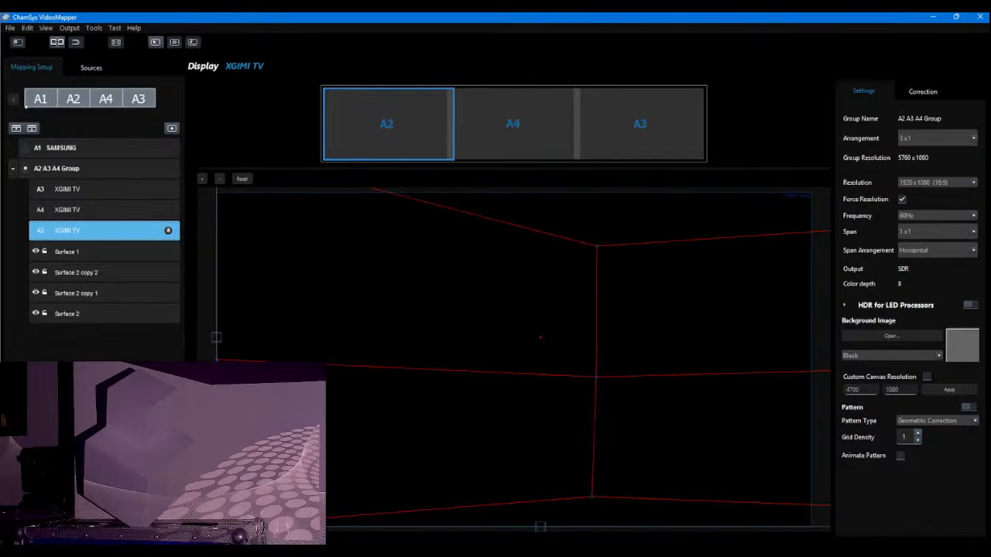
pyautogui.click(128, 315)
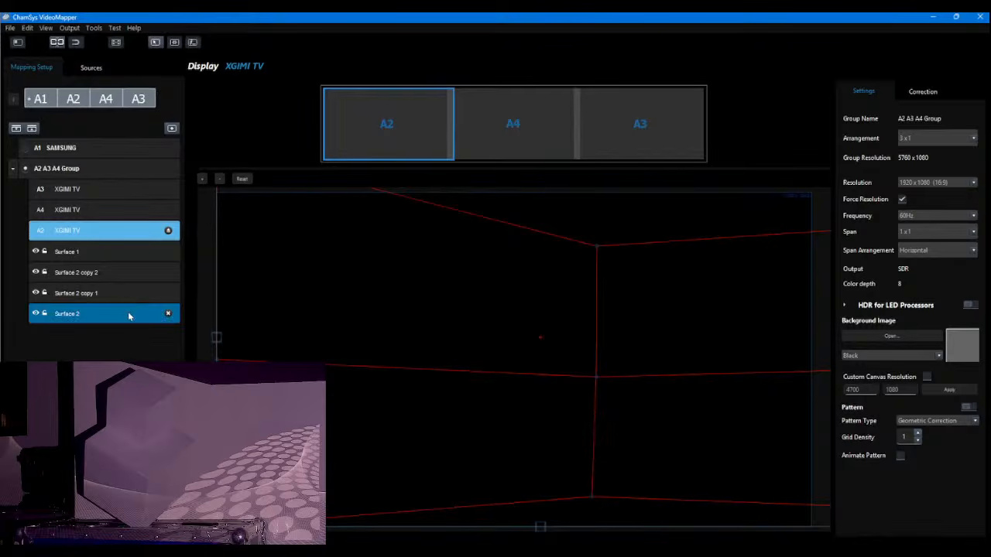
pyautogui.click(96, 149)
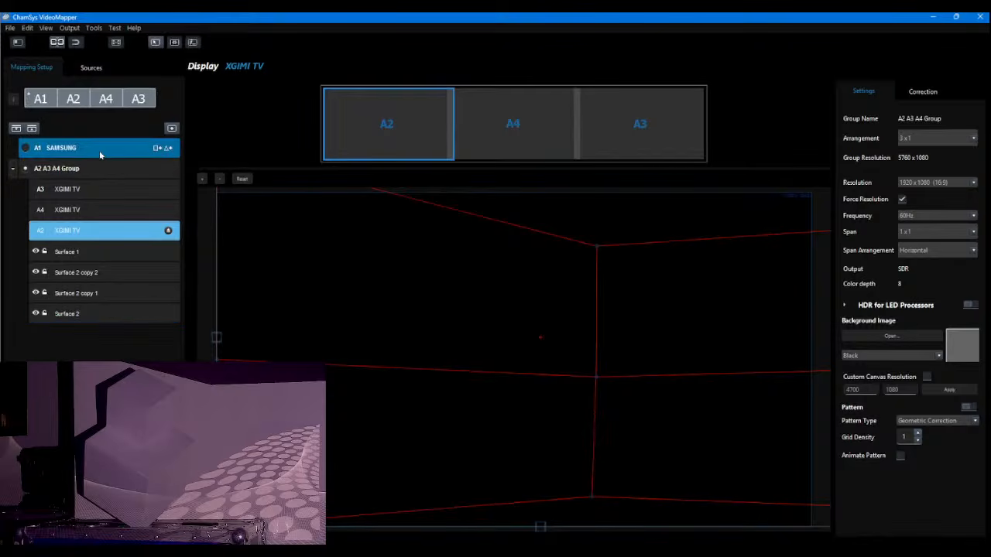
# Add a new surface to the A2 A3 A4 Group and move its output to about X 600, Y 112.
pyautogui.click(93, 169)
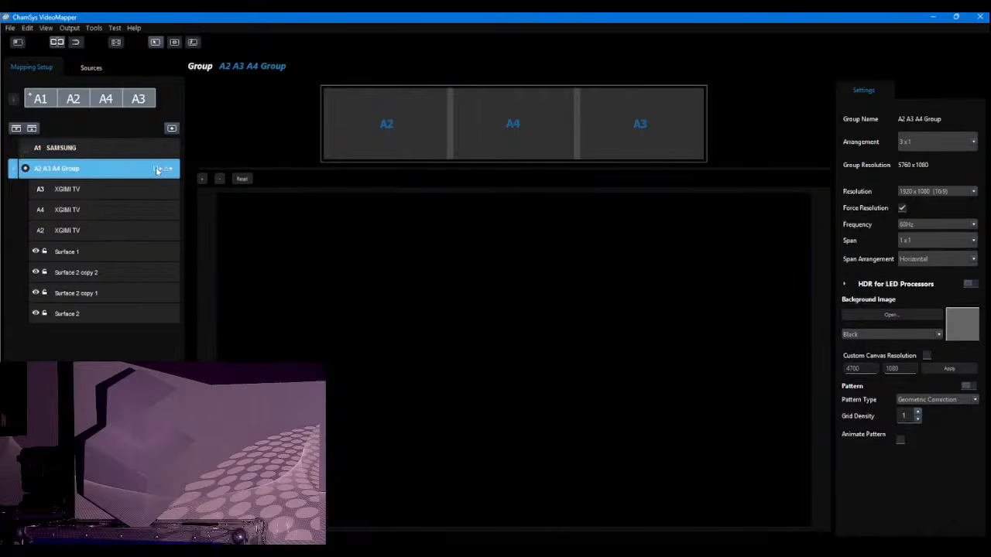
pyautogui.click(157, 169)
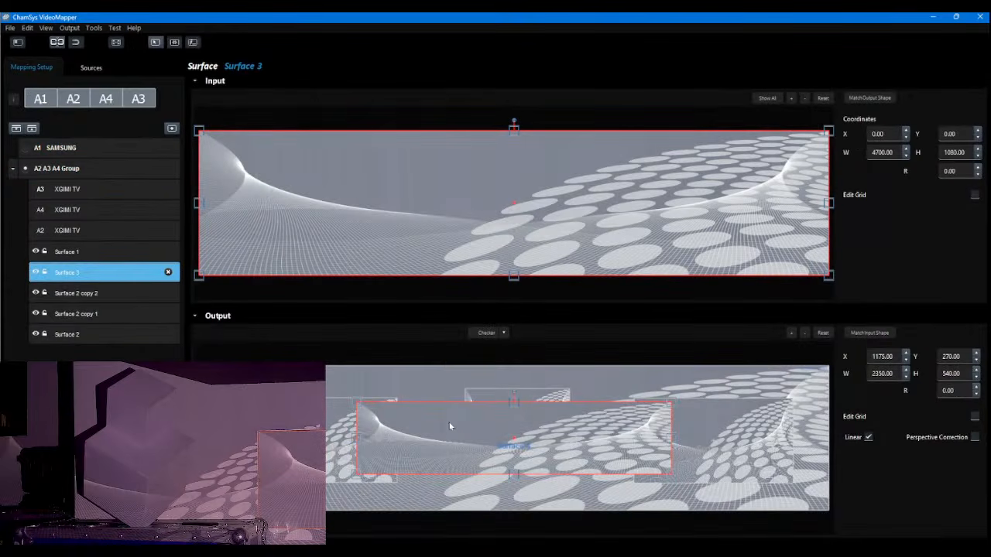
pyautogui.moveTo(449, 426); pyautogui.dragTo(388, 409)
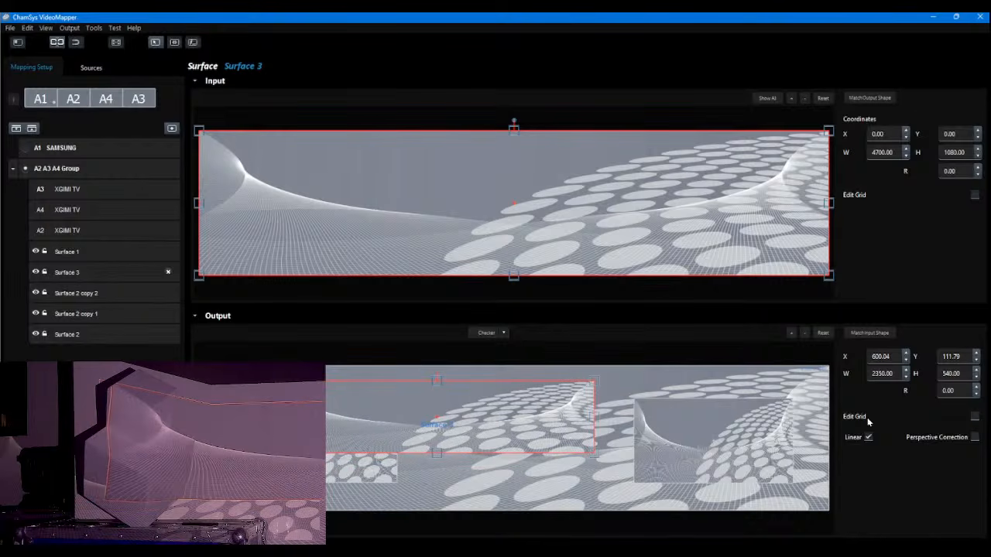
# Enable grid editing for Surface 3's output and move its bottom-left corner left until X is 539.88.
pyautogui.click(975, 418)
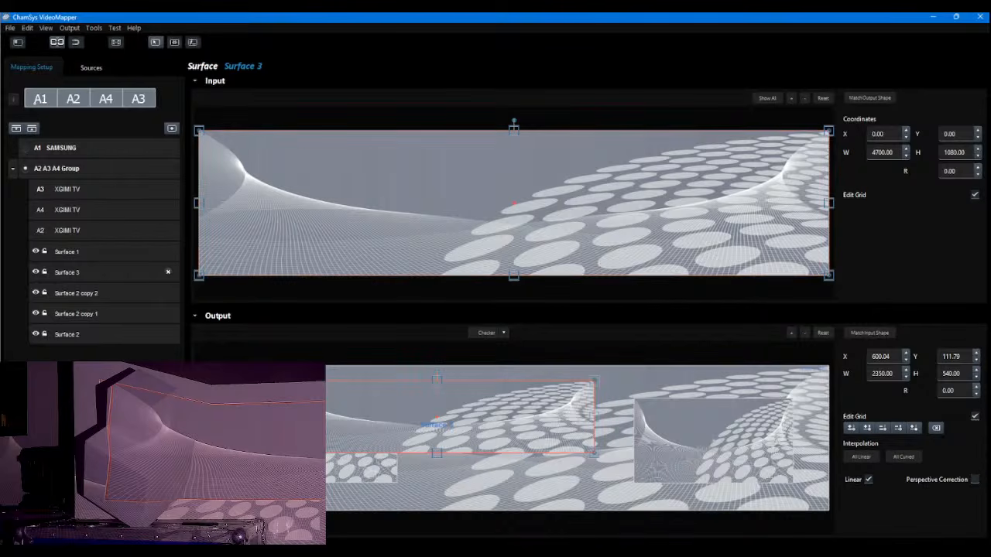
pyautogui.moveTo(279, 454)
pyautogui.mouseDown()
pyautogui.moveTo(264, 454)
pyautogui.moveTo(273, 454)
pyautogui.mouseUp()
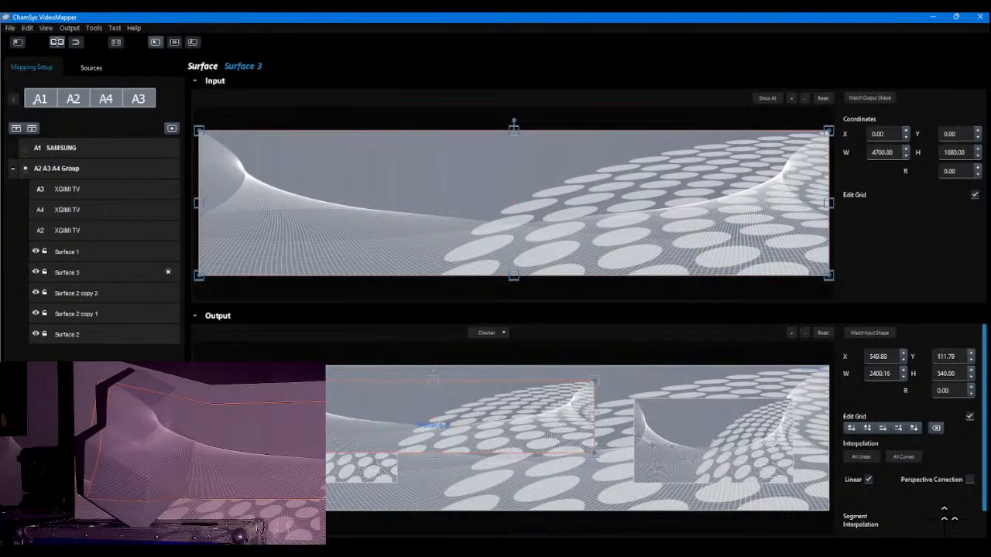
pyautogui.press('Left')
pyautogui.press('Left')
pyautogui.press('Left')
pyautogui.press('Left')
pyautogui.press('Left')
pyautogui.press('Left')
pyautogui.press('Left')
pyautogui.press('Left')
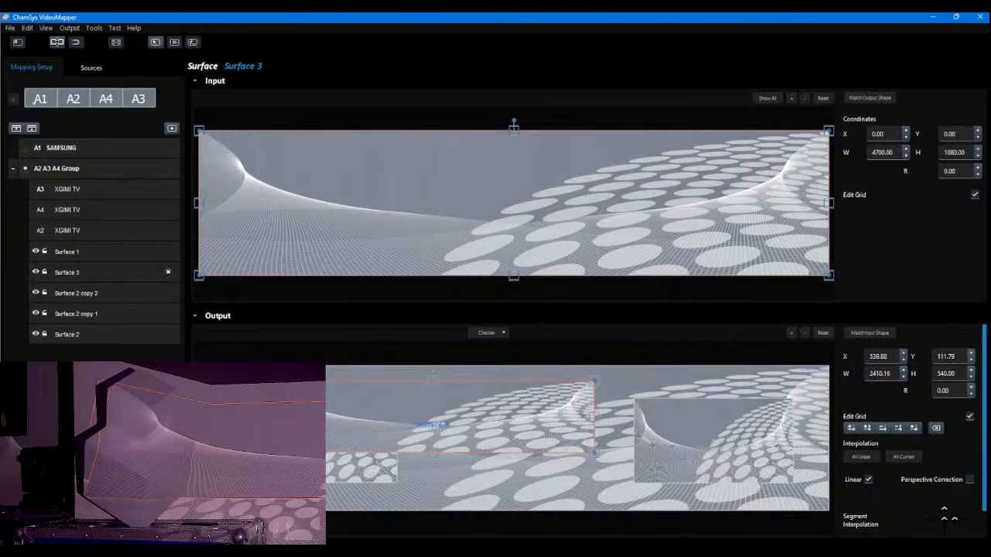
pyautogui.press('Right')
pyautogui.press('Right')
pyautogui.press('Right')
pyautogui.press('Right')
pyautogui.press('Right')
pyautogui.press('Right')
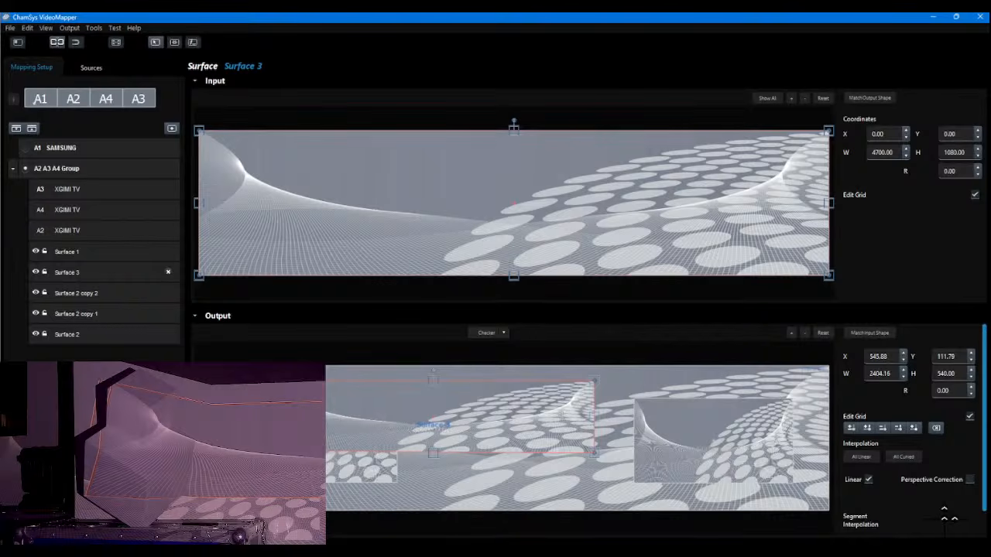
pyautogui.press('Left')
pyautogui.press('Left')
pyautogui.press('Left')
pyautogui.press('Left')
pyautogui.press('Left')
pyautogui.press('Left')
# Move Surface 3's bottom-right output corner down and far to the left onto the angled panel, making the surface height about 653.
pyautogui.press('Down')
pyautogui.press('Down')
pyautogui.press('Down')
pyautogui.press('Down')
pyautogui.press('Down')
pyautogui.press('Down')
pyautogui.press('Down')
pyautogui.press('Down')
pyautogui.press('Down')
pyautogui.press('Down')
pyautogui.press('Down')
pyautogui.press('Down')
pyautogui.press('Down')
pyautogui.press('Down')
pyautogui.press('Down')
pyautogui.press('Down')
pyautogui.press('Down')
pyautogui.press('Down')
pyautogui.press('Down')
pyautogui.press('Down')
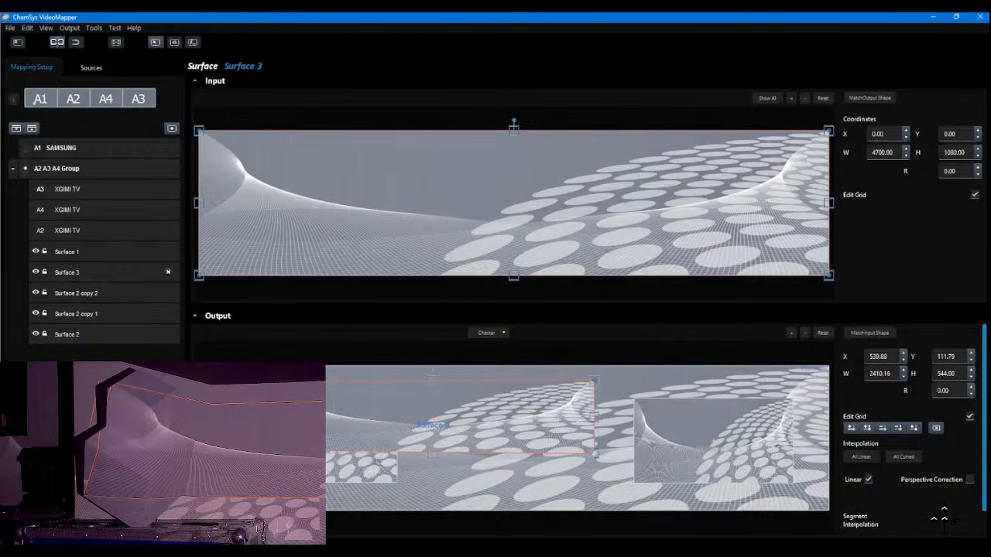
pyautogui.press('Left')
pyautogui.press('Left')
pyautogui.press('Left')
pyautogui.press('Left')
pyautogui.press('Left')
pyautogui.press('Left')
pyautogui.press('Left')
pyautogui.press('Left')
pyautogui.press('Left')
pyautogui.press('Left')
pyautogui.press('Left')
pyautogui.press('Left')
pyautogui.press('Left')
pyautogui.press('Left')
pyautogui.press('Left')
pyautogui.press('Left')
pyautogui.press('Left')
pyautogui.press('Left')
pyautogui.press('Left')
pyautogui.press('Left')
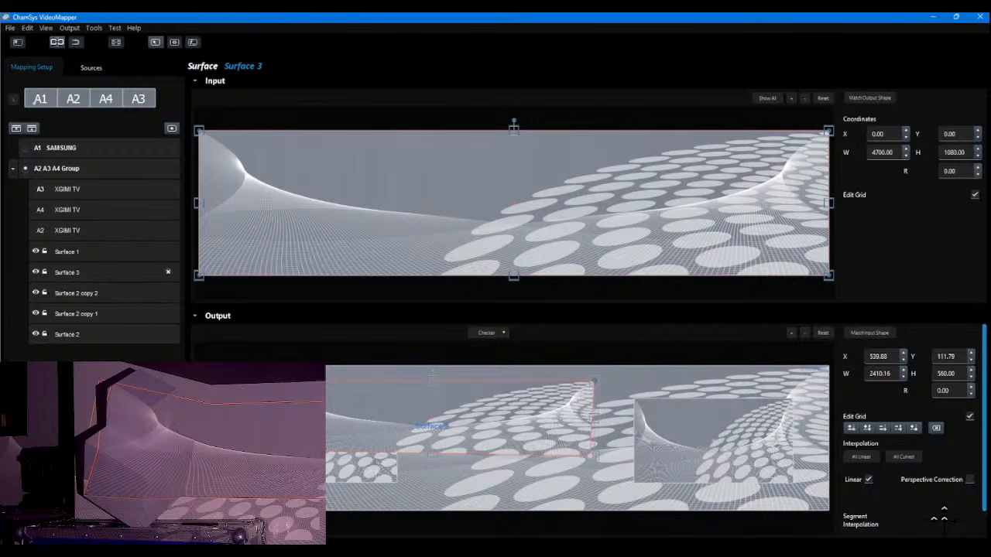
pyautogui.moveTo(590, 455); pyautogui.dragTo(393, 478)
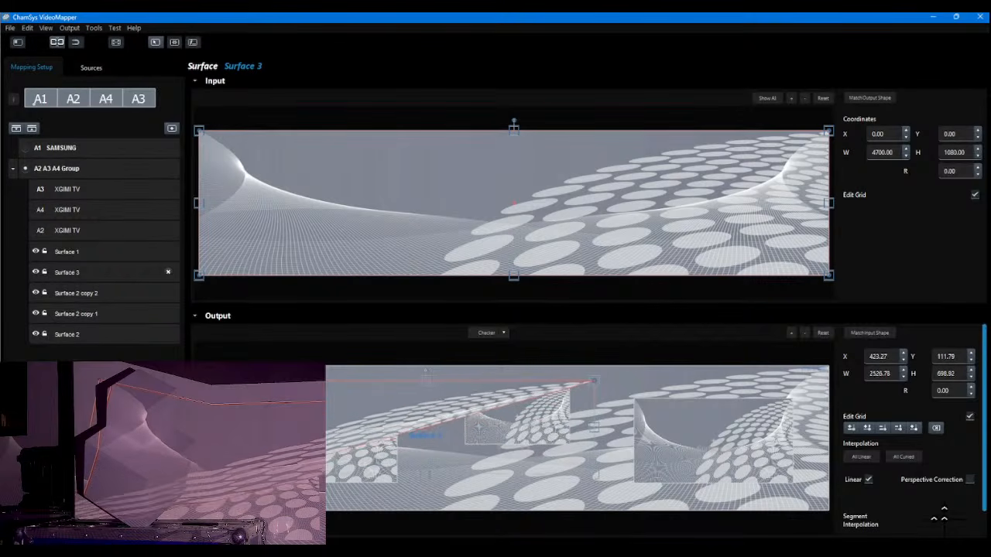
pyautogui.moveTo(256, 474); pyautogui.dragTo(281, 468)
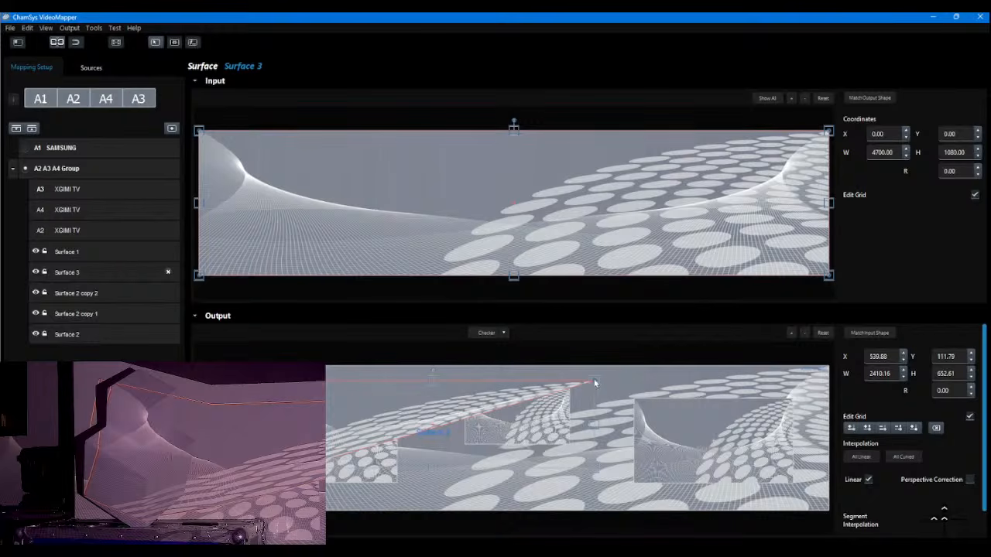
# Move Surface 3's top-right output corner far left, then shift its bottom-left corner right until X is 551.88 and the width is 180.09.
pyautogui.moveTo(595, 383); pyautogui.dragTo(294, 442)
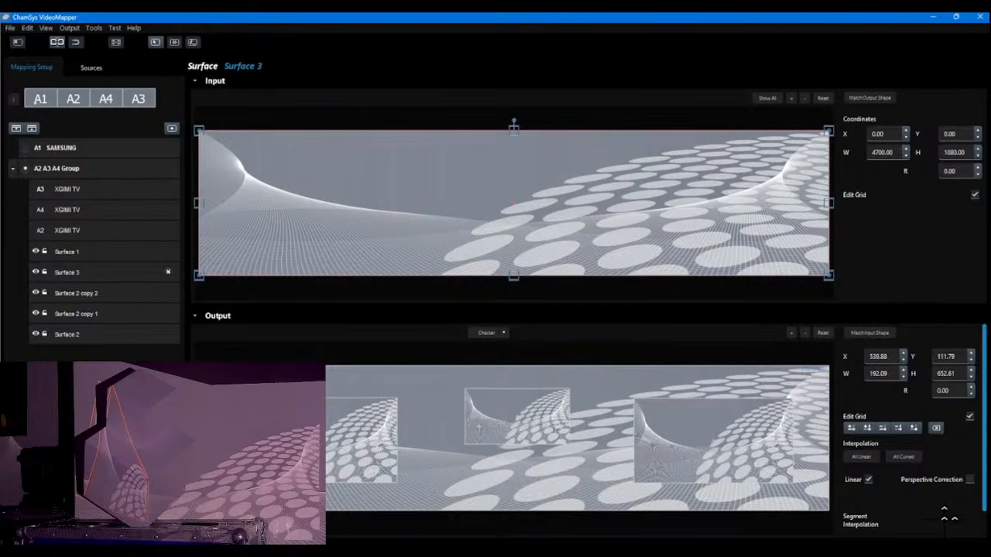
pyautogui.press('Right')
pyautogui.press('Right')
pyautogui.press('Right')
pyautogui.press('Right')
pyautogui.press('Right')
pyautogui.press('Right')
pyautogui.press('Right')
pyautogui.press('Right')
pyautogui.press('Right')
pyautogui.press('Right')
pyautogui.press('Right')
pyautogui.press('Right')
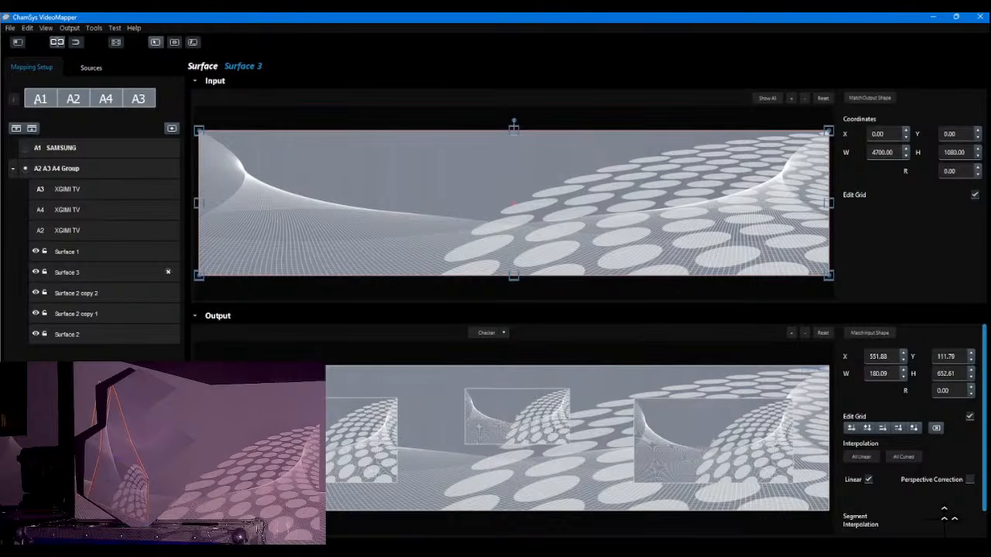
# Move Surface 3's bottom-right output corner left and down until the surface is 163.95 wide and 708.61 high.
pyautogui.press('Left')
pyautogui.press('Left')
pyautogui.press('Left')
pyautogui.press('Left')
pyautogui.press('Left')
pyautogui.press('Left')
pyautogui.press('Left')
pyautogui.press('Left')
pyautogui.press('Left')
pyautogui.press('Left')
pyautogui.press('Left')
pyautogui.press('Left')
pyautogui.press('Left')
pyautogui.press('Left')
pyautogui.press('Left')
pyautogui.press('Left')
pyautogui.press('Left')
pyautogui.press('Left')
pyautogui.press('Left')
pyautogui.press('Left')
pyautogui.press('Down')
pyautogui.press('Down')
pyautogui.press('Down')
pyautogui.press('Down')
pyautogui.press('Down')
pyautogui.press('Down')
pyautogui.press('Down')
pyautogui.press('Down')
pyautogui.press('Down')
pyautogui.press('Down')
pyautogui.press('Down')
pyautogui.press('Down')
pyautogui.press('Down')
pyautogui.press('Down')
pyautogui.press('Down')
pyautogui.press('Down')
pyautogui.press('Down')
pyautogui.press('Down')
pyautogui.press('Down')
pyautogui.press('Down')
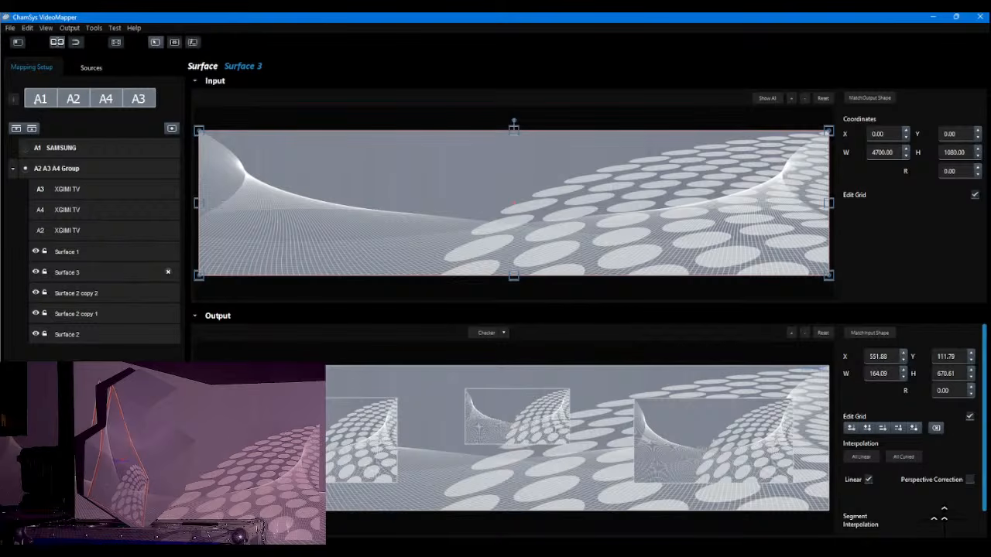
pyautogui.press('Down')
pyautogui.press('Down')
pyautogui.press('Down')
pyautogui.press('Down')
pyautogui.press('Down')
pyautogui.press('Down')
pyautogui.press('Down')
pyautogui.press('Down')
pyautogui.press('Down')
pyautogui.press('Down')
pyautogui.press('Down')
pyautogui.press('Down')
pyautogui.press('Down')
pyautogui.press('Down')
pyautogui.press('Down')
pyautogui.press('Down')
pyautogui.press('Down')
pyautogui.press('Down')
pyautogui.press('Down')
pyautogui.press('Down')
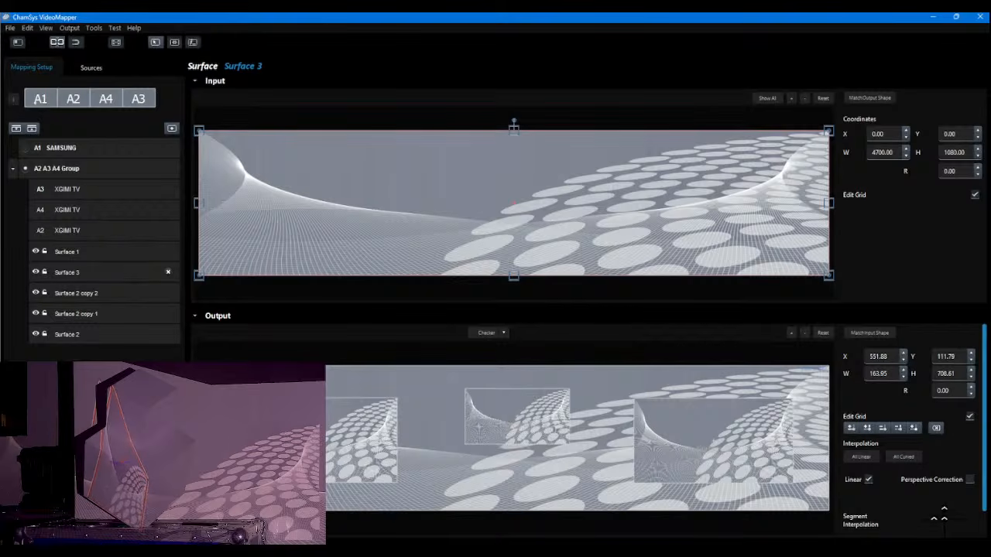
# Lower Surface 3's top-left output corner until Y is 443.79 and the height is 376.61, and shift that corner left.
pyautogui.press('Tab')
pyautogui.press('Down')
pyautogui.press('Down')
pyautogui.press('Down')
pyautogui.press('Down')
pyautogui.press('Down')
pyautogui.press('Down')
pyautogui.press('Down')
pyautogui.press('Down')
pyautogui.press('Down')
pyautogui.press('Down')
pyautogui.press('Down')
pyautogui.press('Down')
pyautogui.press('Down')
pyautogui.press('Down')
pyautogui.press('Down')
pyautogui.press('Down')
pyautogui.press('Down')
pyautogui.press('Down')
pyautogui.press('Down')
pyautogui.press('Down')
pyautogui.press('Down')
pyautogui.press('Down')
pyautogui.press('Down')
pyautogui.press('Down')
pyautogui.press('Down')
pyautogui.press('Down')
pyautogui.press('Down')
pyautogui.press('Down')
pyautogui.press('Down')
pyautogui.press('Down')
pyautogui.press('Down')
pyautogui.press('Down')
pyautogui.press('Down')
pyautogui.press('Down')
pyautogui.press('Down')
pyautogui.press('Down')
pyautogui.press('Down')
pyautogui.press('Down')
pyautogui.press('Down')
pyautogui.press('Down')
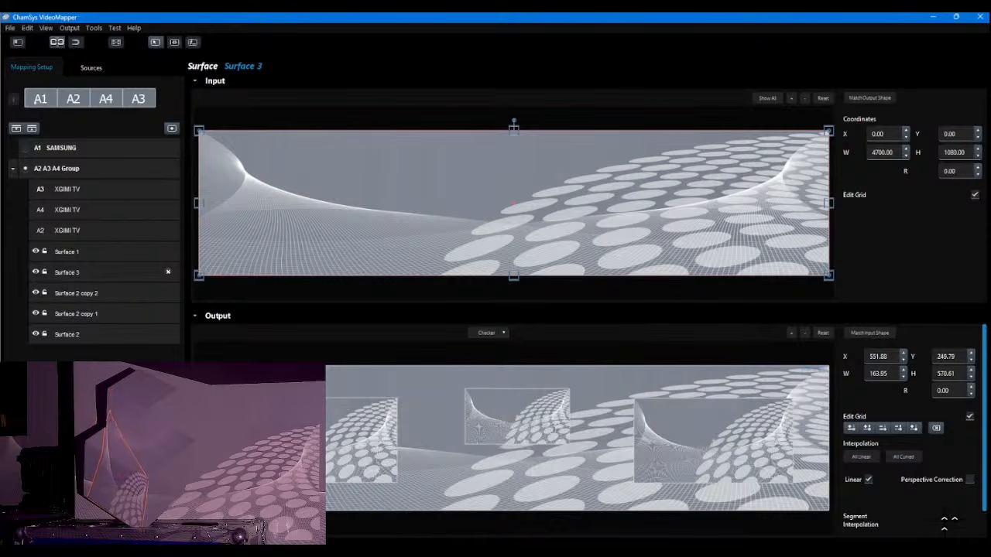
pyautogui.press('Down')
pyautogui.press('Down')
pyautogui.press('Down')
pyautogui.press('Down')
pyautogui.press('Down')
pyautogui.press('Down')
pyautogui.press('Down')
pyautogui.press('Down')
pyautogui.press('Down')
pyautogui.press('Down')
pyautogui.press('Down')
pyautogui.press('Down')
pyautogui.press('Down')
pyautogui.press('Down')
pyautogui.press('Down')
pyautogui.press('Down')
pyautogui.press('Down')
pyautogui.press('Down')
pyautogui.press('Down')
pyautogui.press('Down')
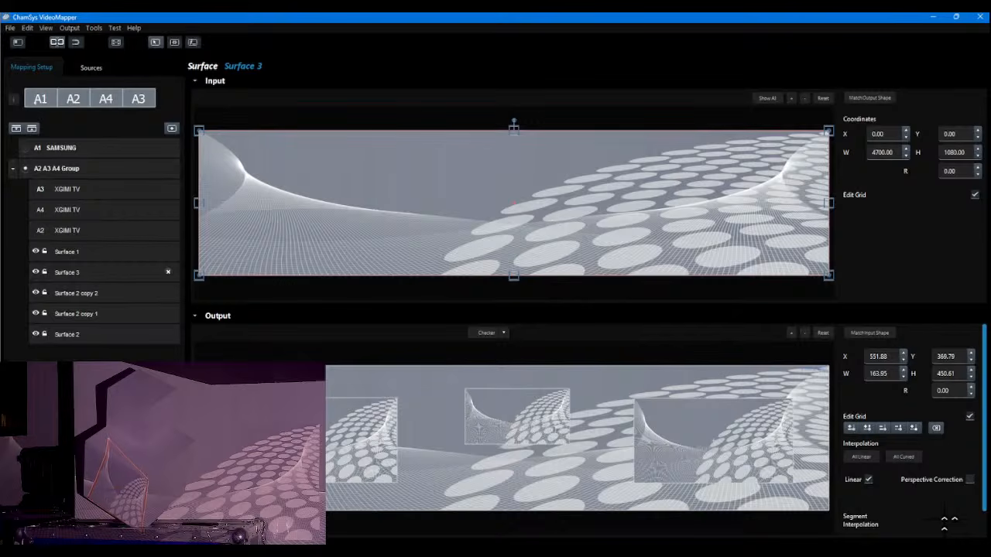
pyautogui.press('Down')
pyautogui.press('Down')
pyautogui.press('Down')
pyautogui.press('Down')
pyautogui.press('Down')
pyautogui.press('Left')
pyautogui.press('Left')
pyautogui.press('Left')
pyautogui.press('Left')
pyautogui.press('Left')
pyautogui.press('Left')
pyautogui.press('Left')
pyautogui.press('Left')
pyautogui.press('Left')
pyautogui.press('Left')
pyautogui.press('Left')
pyautogui.press('Left')
pyautogui.press('Left')
pyautogui.press('Left')
pyautogui.press('Left')
pyautogui.press('Left')
pyautogui.press('Left')
pyautogui.press('Left')
pyautogui.press('Left')
pyautogui.press('Left')
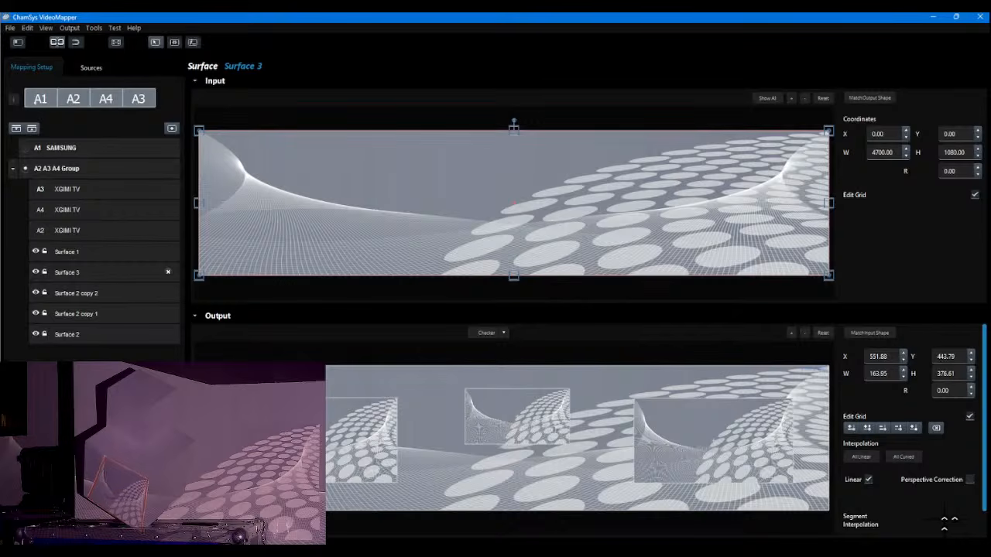
# Raise Surface 3's top-left output corner until Y is 407.79 and the height is 412.61.
pyautogui.press('Up')
pyautogui.press('Up')
pyautogui.press('Up')
pyautogui.press('Up')
pyautogui.press('Up')
pyautogui.press('Up')
pyautogui.press('Up')
pyautogui.press('Up')
pyautogui.press('Up')
pyautogui.press('Up')
pyautogui.press('Up')
pyautogui.press('Up')
pyautogui.press('Up')
pyautogui.press('Up')
pyautogui.press('Up')
pyautogui.press('Up')
pyautogui.press('Up')
pyautogui.press('Up')
pyautogui.press('Up')
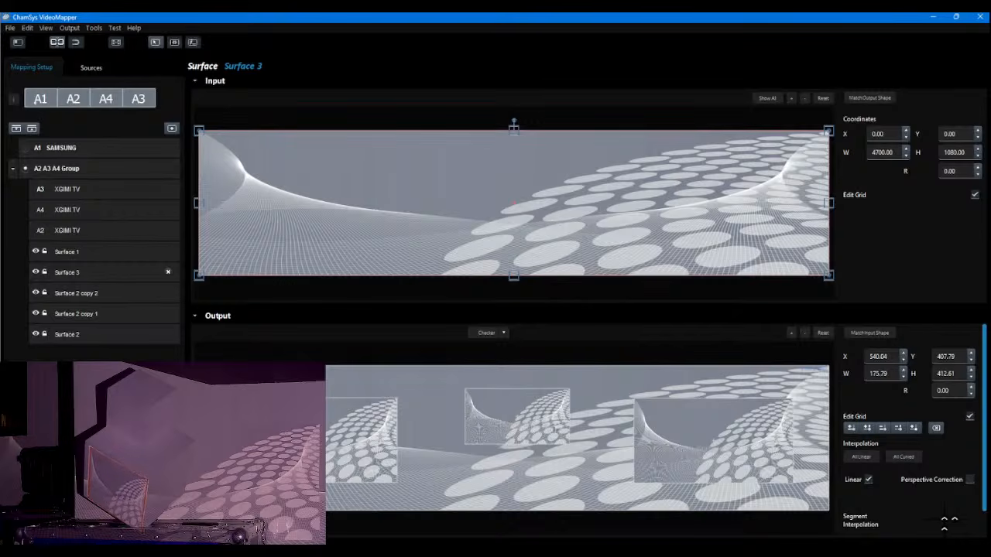
# Shift Surface 3's top-left output corner left and further up until X is 526.04, Y is 389.79 and the width is 191.93.
pyautogui.press('Left')
pyautogui.press('Left')
pyautogui.press('Left')
pyautogui.press('Left')
pyautogui.press('Left')
pyautogui.press('Left')
pyautogui.press('Left')
pyautogui.press('Left')
pyautogui.press('Left')
pyautogui.press('Left')
pyautogui.press('Left')
pyautogui.press('Up')
pyautogui.press('Up')
pyautogui.press('Up')
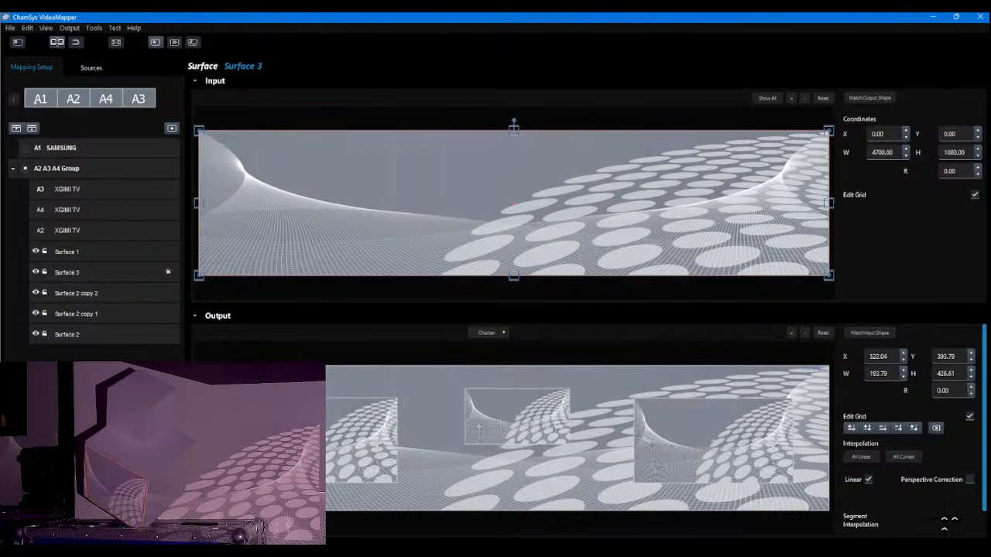
pyautogui.press('Right')
pyautogui.press('Right')
pyautogui.press('Right')
# Import the mapping file cube TT.vmp from the TT Demo folder on the Fast Storage (D:) drive.
pyautogui.click(10, 31)
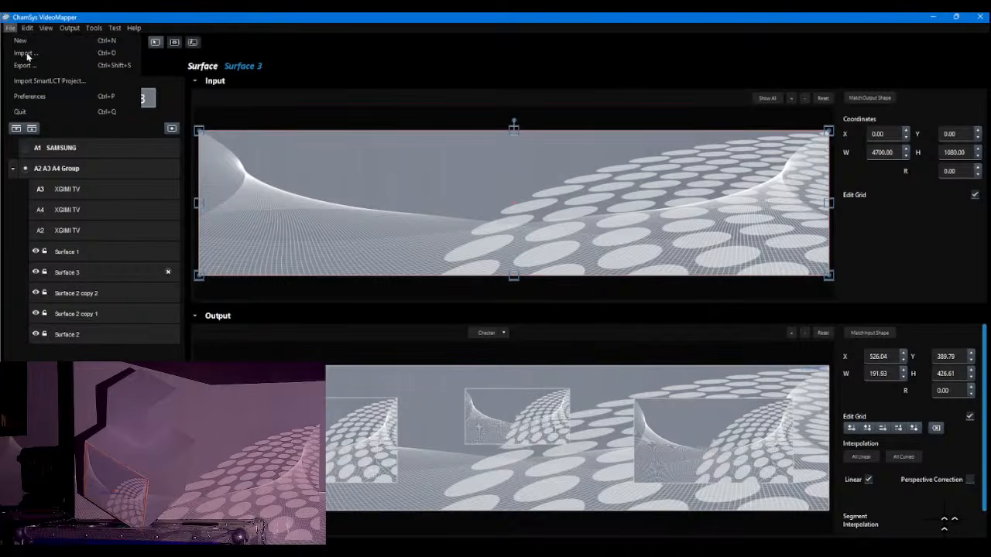
pyautogui.click(27, 54)
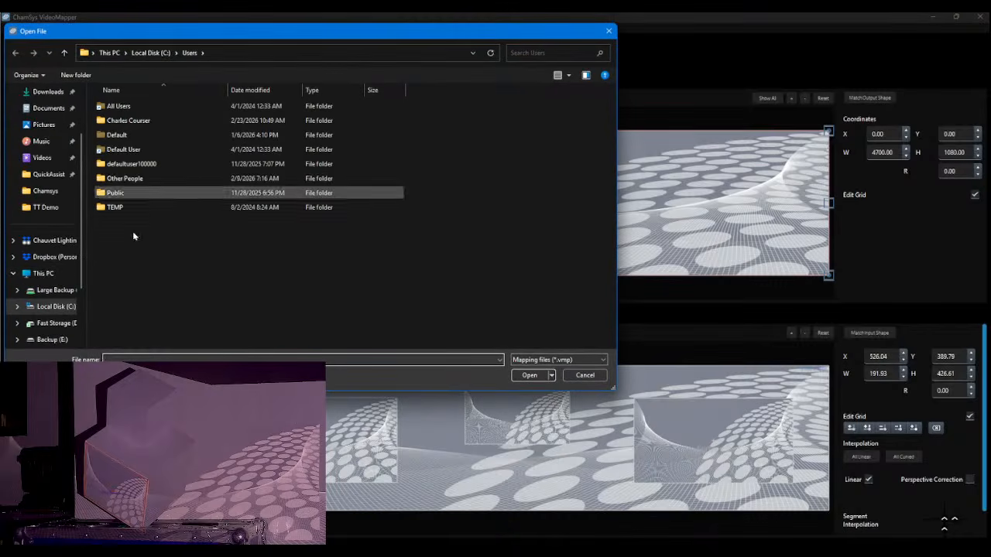
pyautogui.click(58, 322)
pyautogui.doubleClick(129, 152)
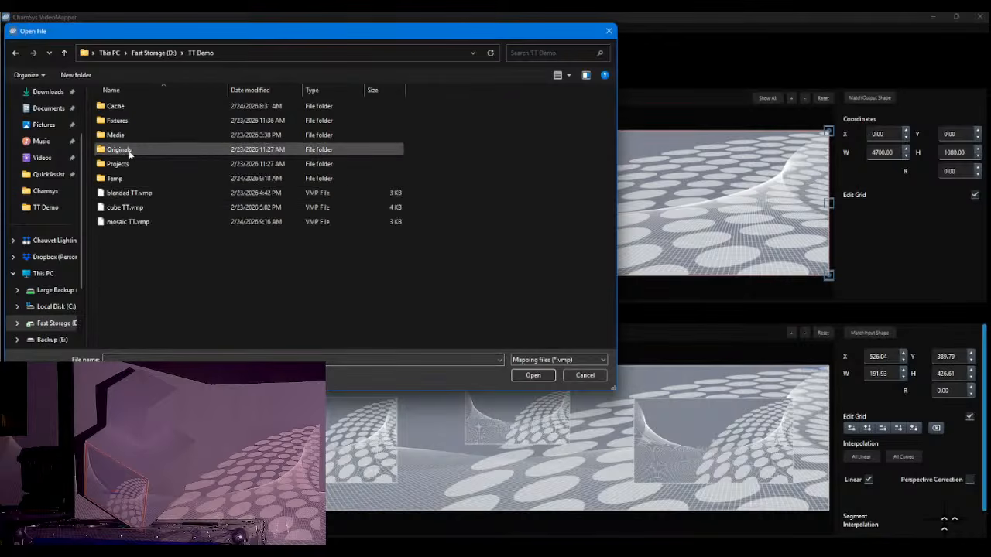
pyautogui.doubleClick(137, 208)
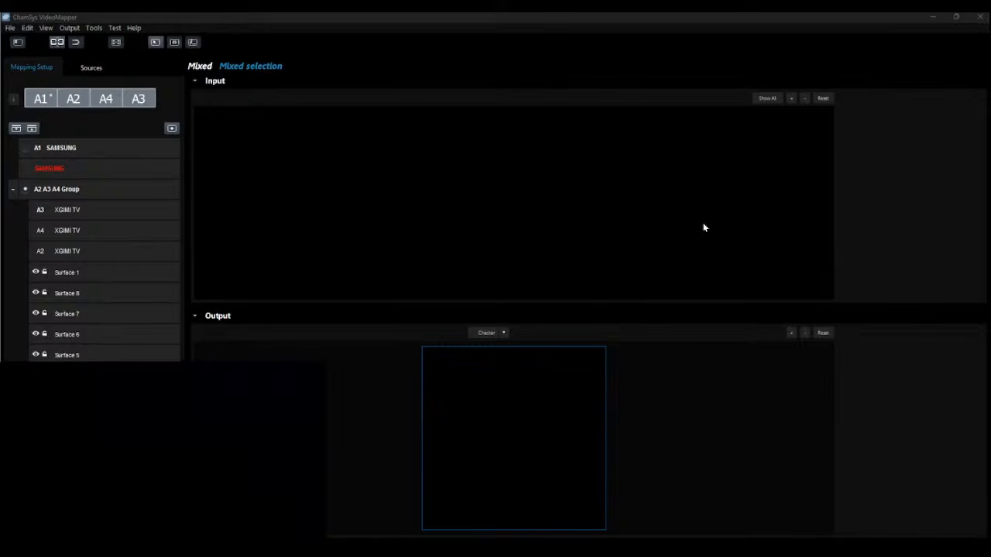
# Examine the imported cube mapping by selecting Surfaces 3 to 8 one by one to compare their input and output shapes.
pyautogui.click(91, 68)
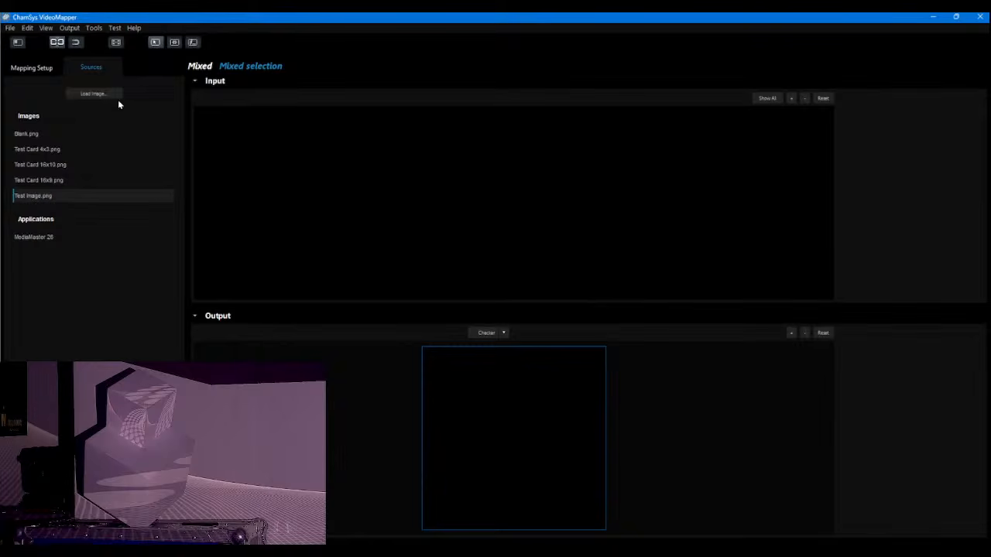
pyautogui.click(33, 70)
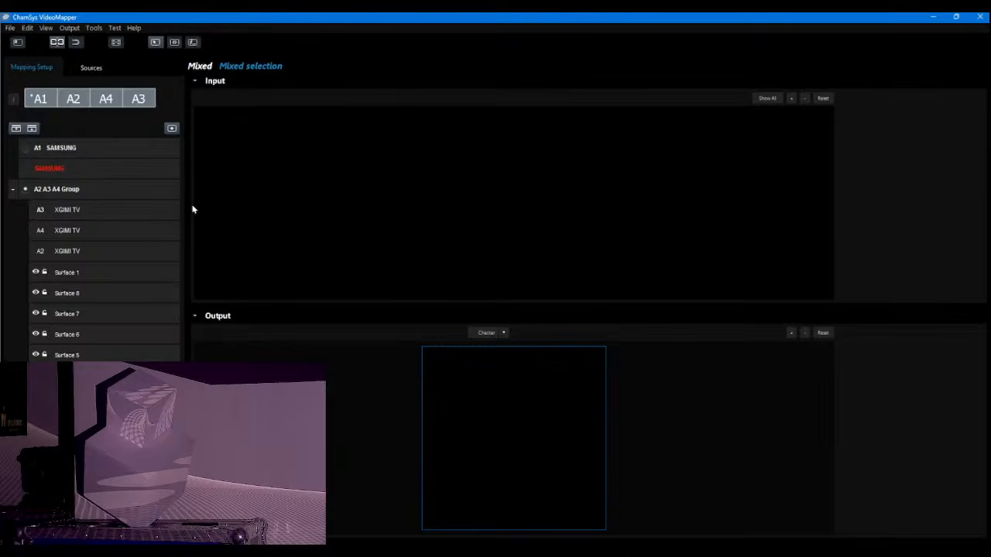
pyautogui.click(127, 209)
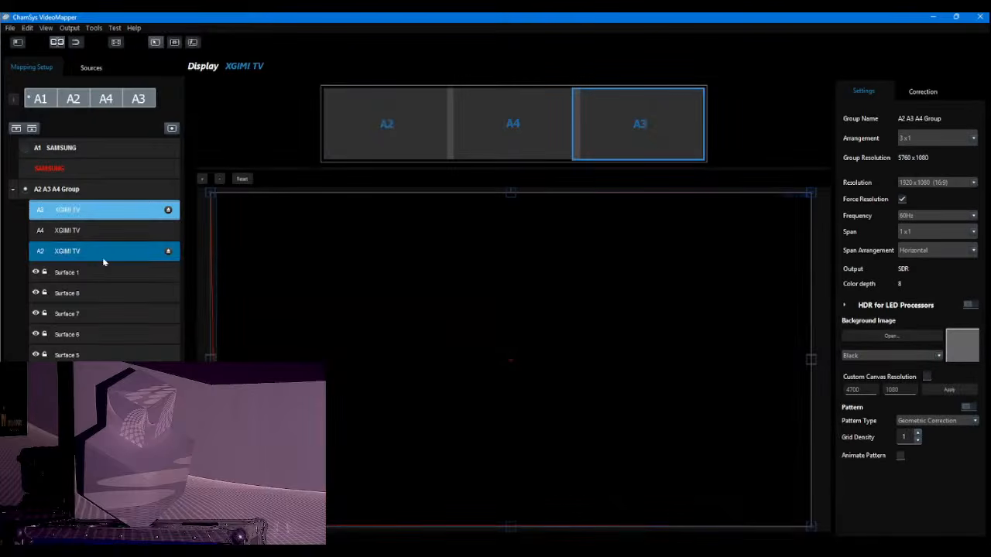
pyautogui.click(100, 273)
pyautogui.click(99, 313)
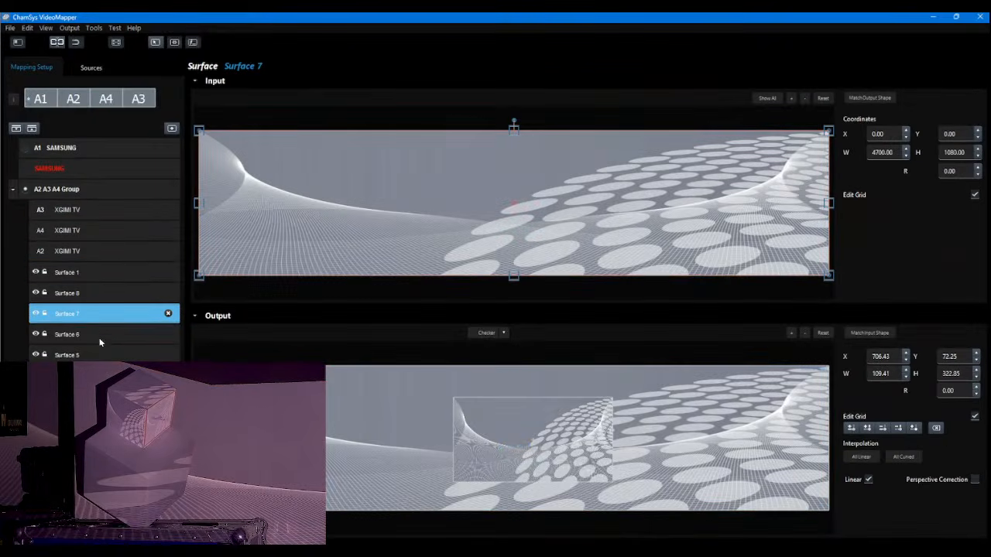
pyautogui.click(100, 336)
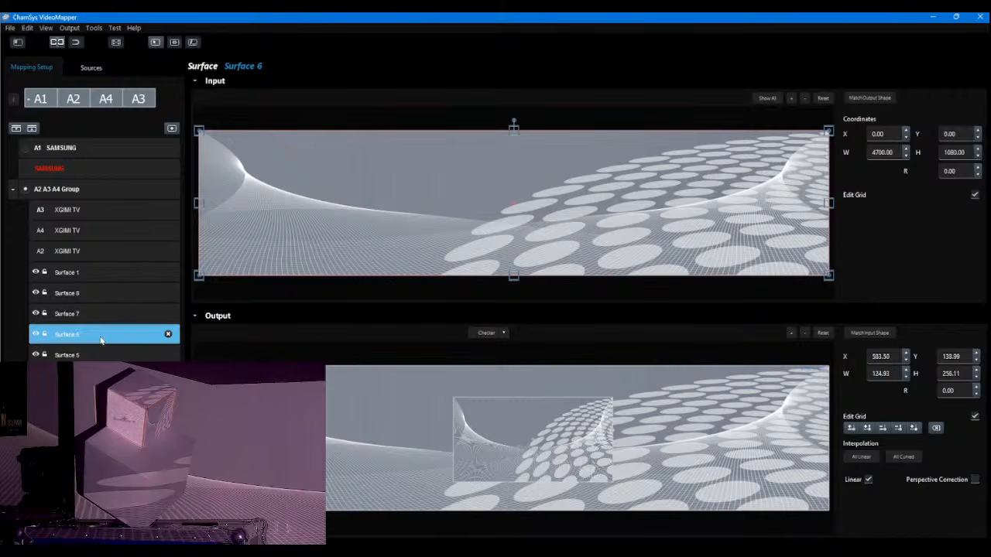
pyautogui.click(100, 355)
pyautogui.click(100, 335)
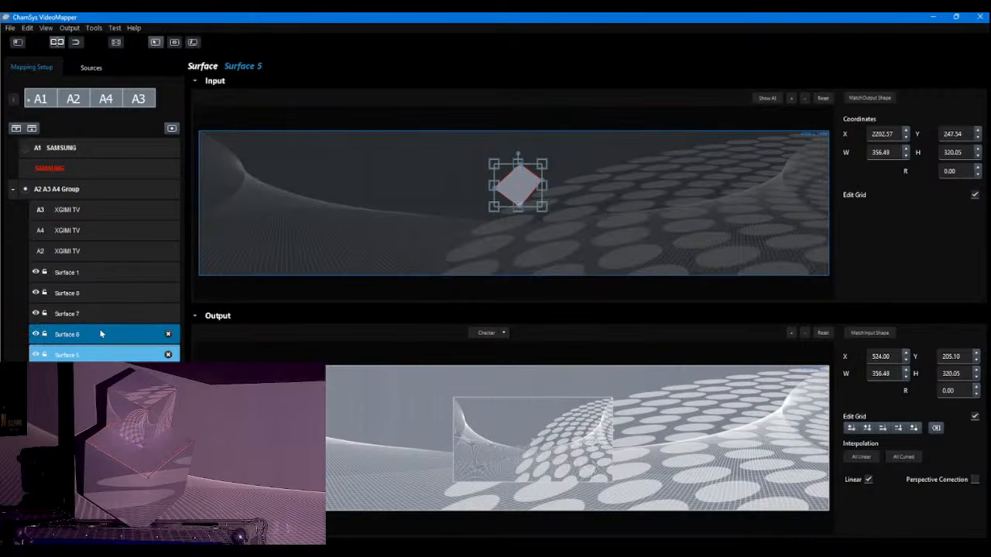
pyautogui.click(100, 314)
pyautogui.click(100, 294)
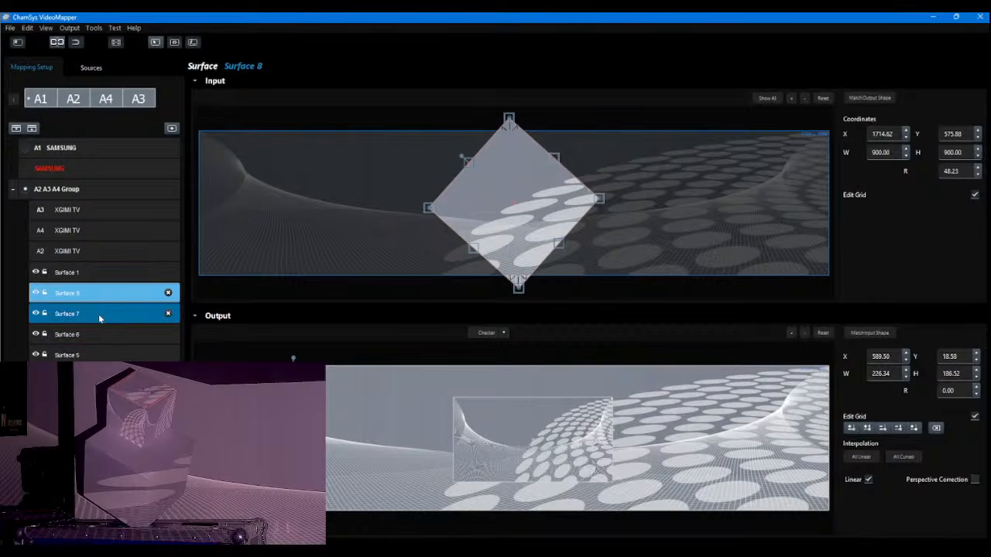
pyautogui.click(98, 313)
pyautogui.click(99, 331)
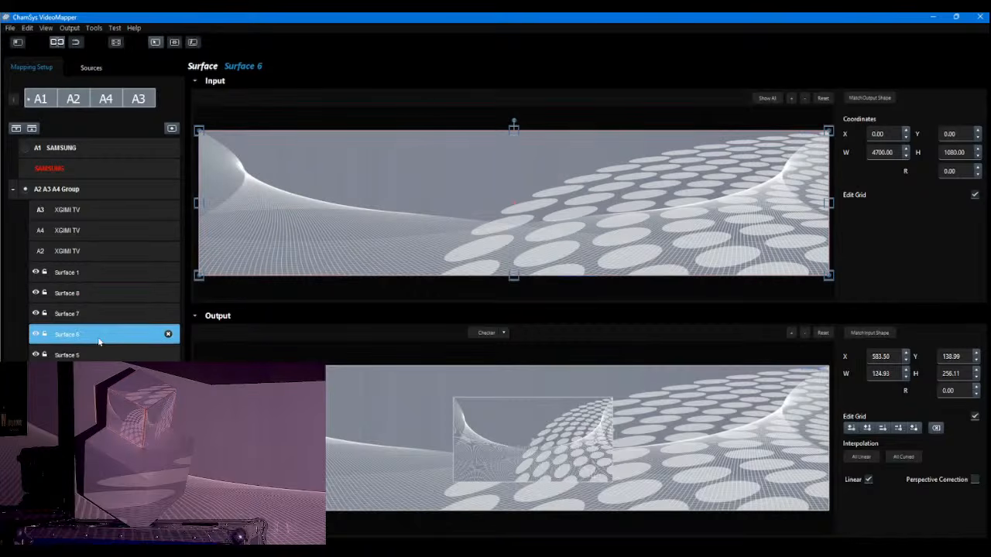
pyautogui.click(98, 354)
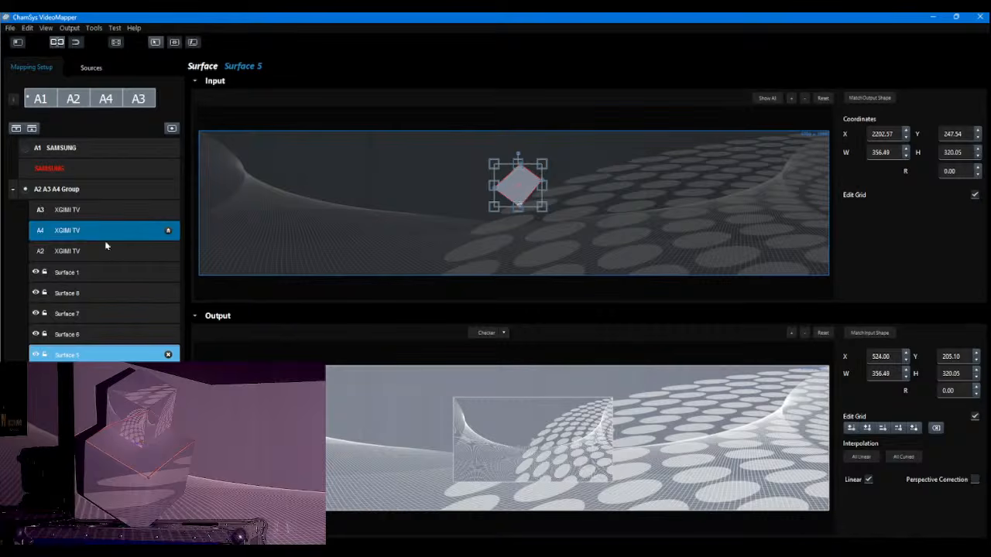
pyautogui.click(77, 375)
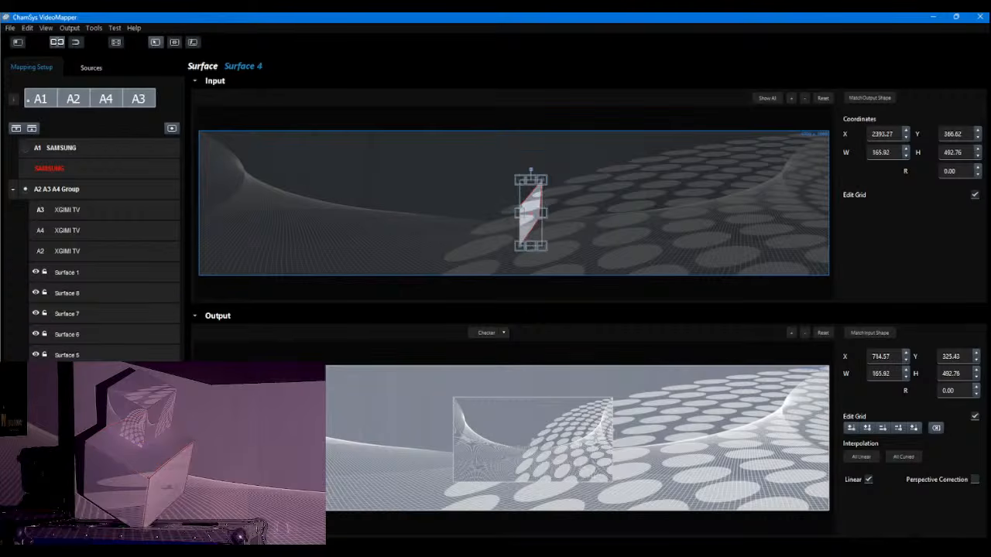
pyautogui.click(77, 396)
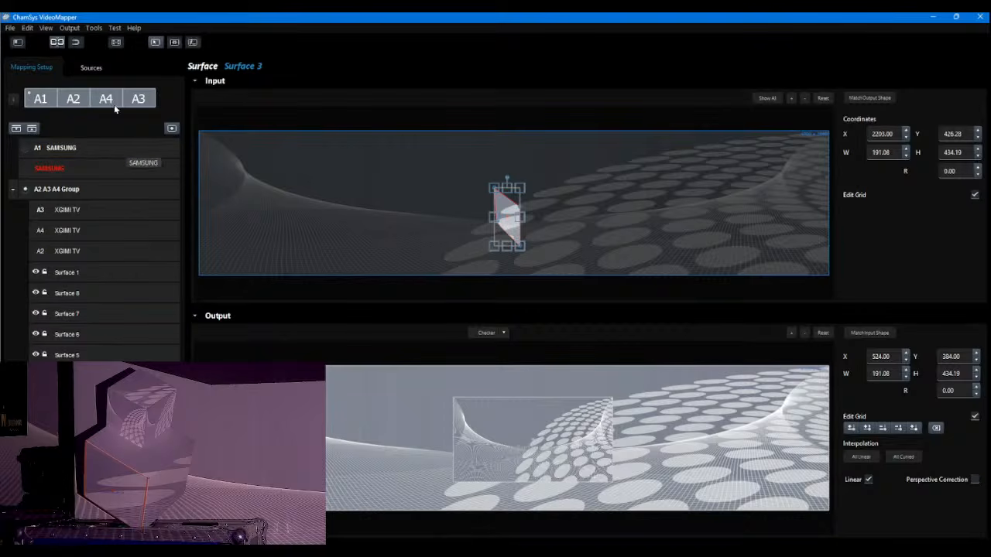
# Set the MediaMaster application as the mapping source and switch to the MediaMaster window.
pyautogui.click(91, 67)
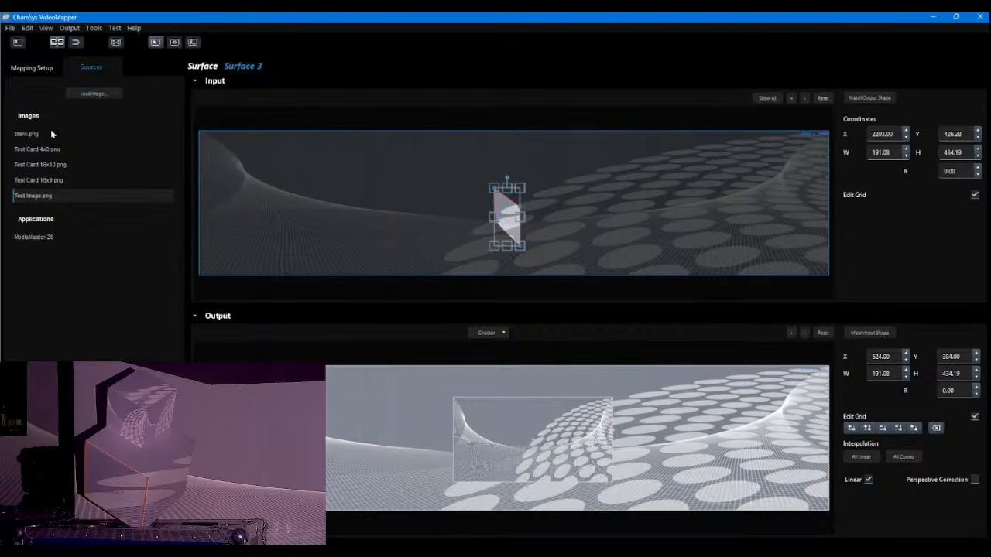
pyautogui.click(35, 239)
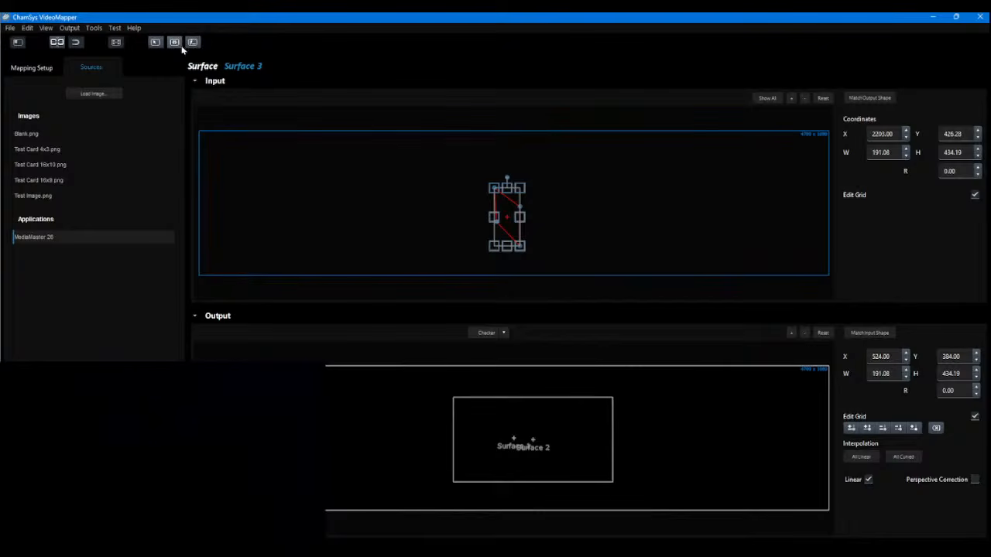
pyautogui.click(933, 18)
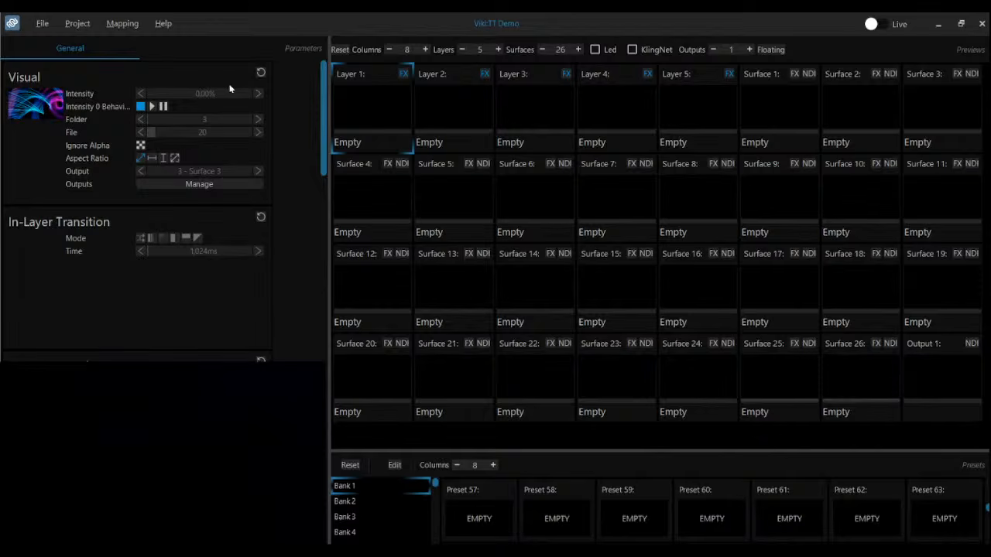
# Disable Art-Net in the DMX section of the project preferences.
pyautogui.click(124, 24)
pyautogui.moveTo(75, 25)
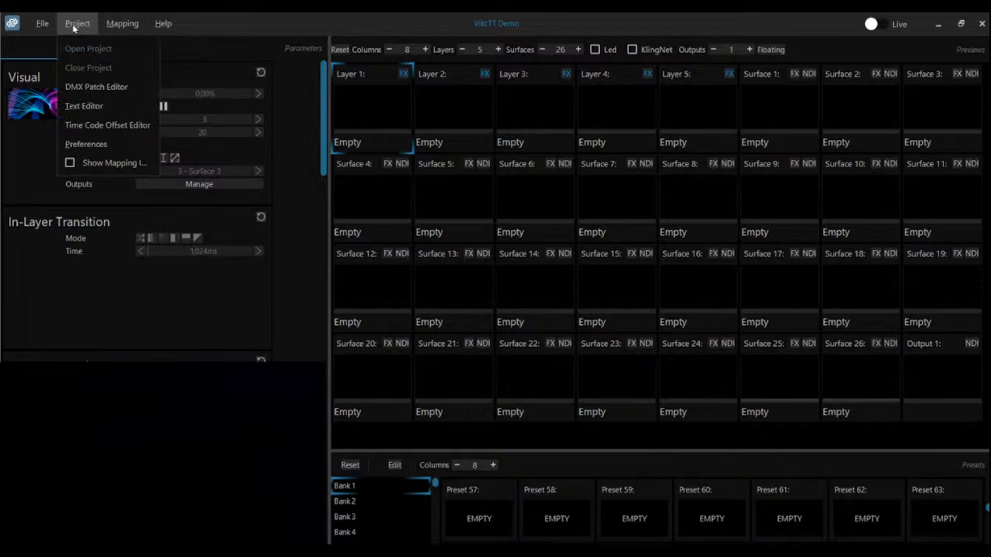
pyautogui.click(82, 144)
pyautogui.click(629, 173)
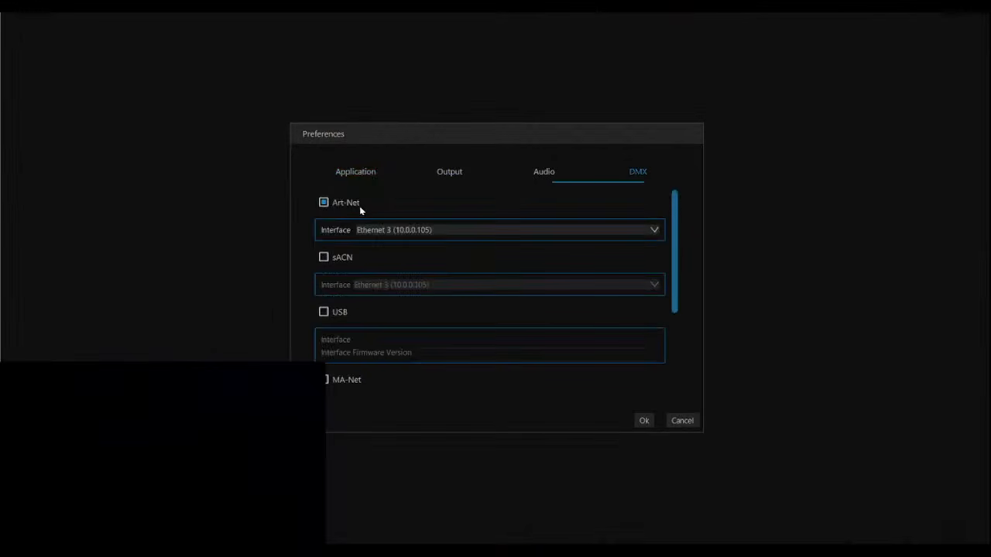
pyautogui.click(323, 204)
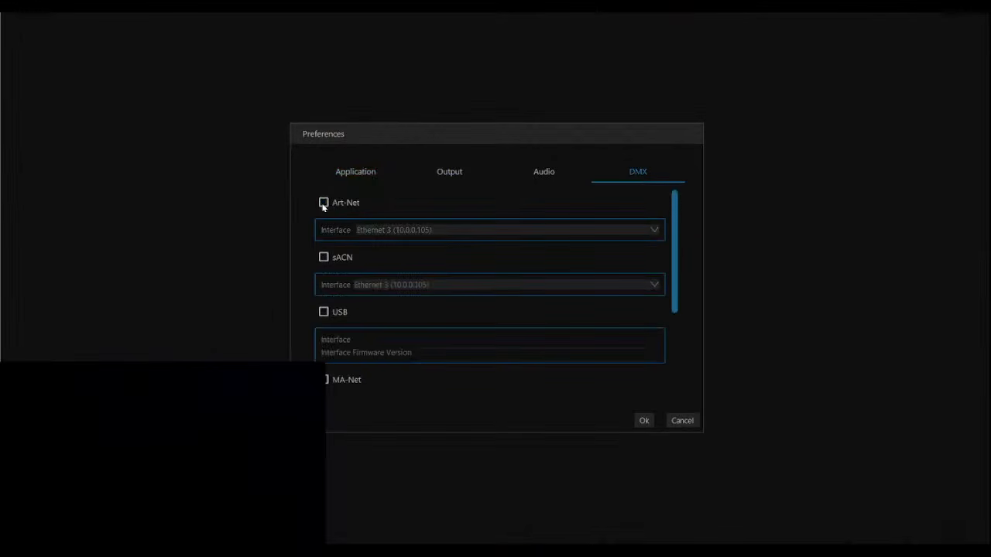
pyautogui.click(643, 421)
# Assign the striped sunburst clip, file 41 of 004_Folder, to Layer 1 and raise the layer's intensity to 100%.
pyautogui.click(52, 114)
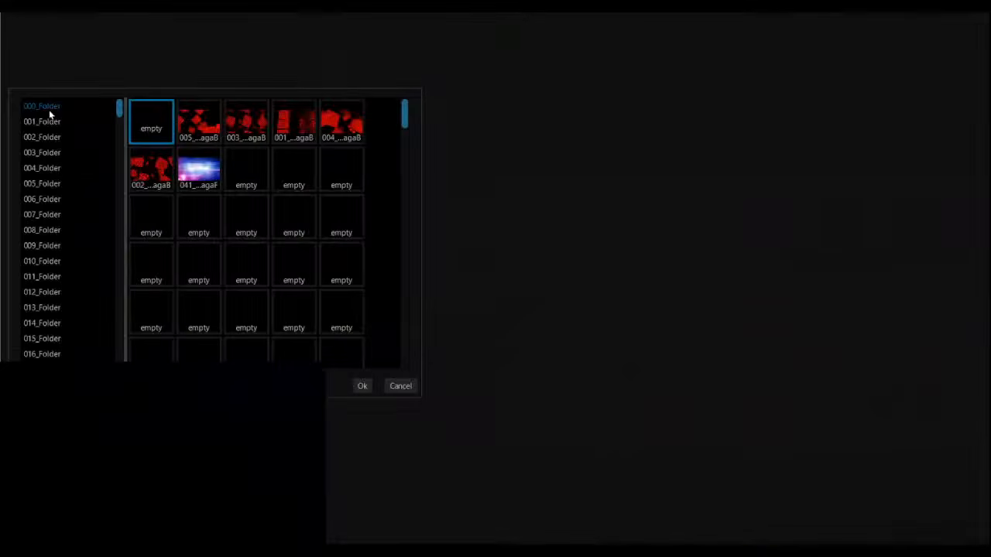
pyautogui.click(38, 171)
pyautogui.click(44, 202)
pyautogui.click(44, 212)
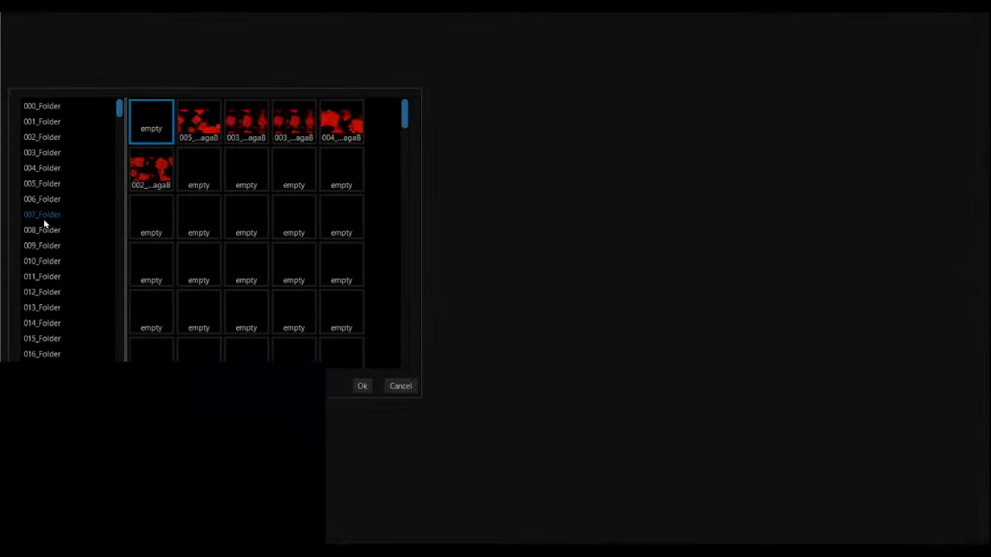
pyautogui.click(43, 243)
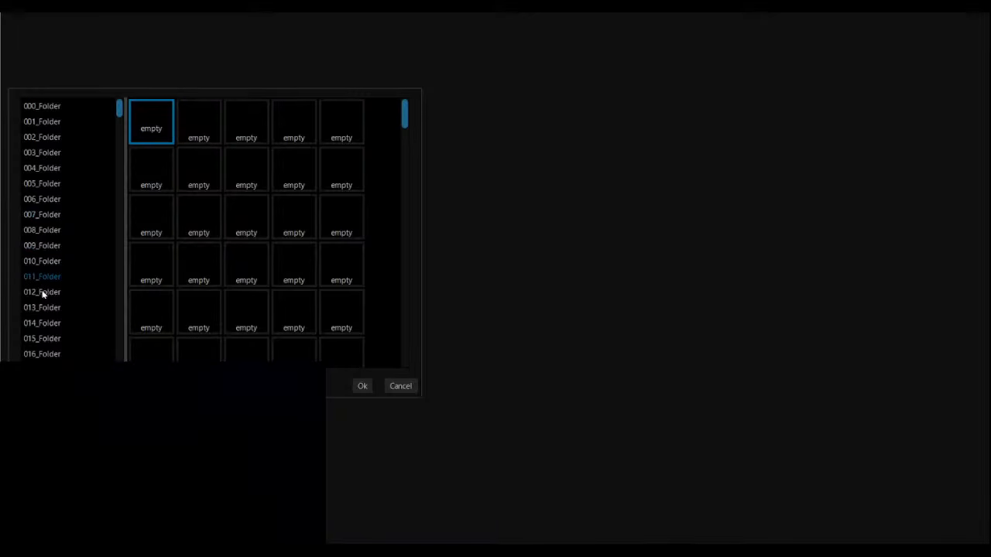
pyautogui.click(48, 168)
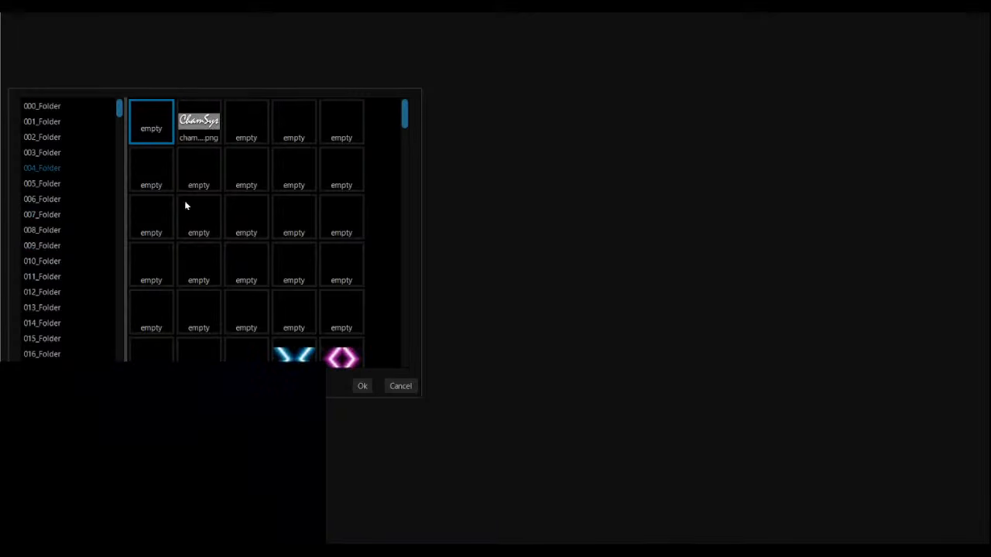
pyautogui.scroll(-6, 184, 200)
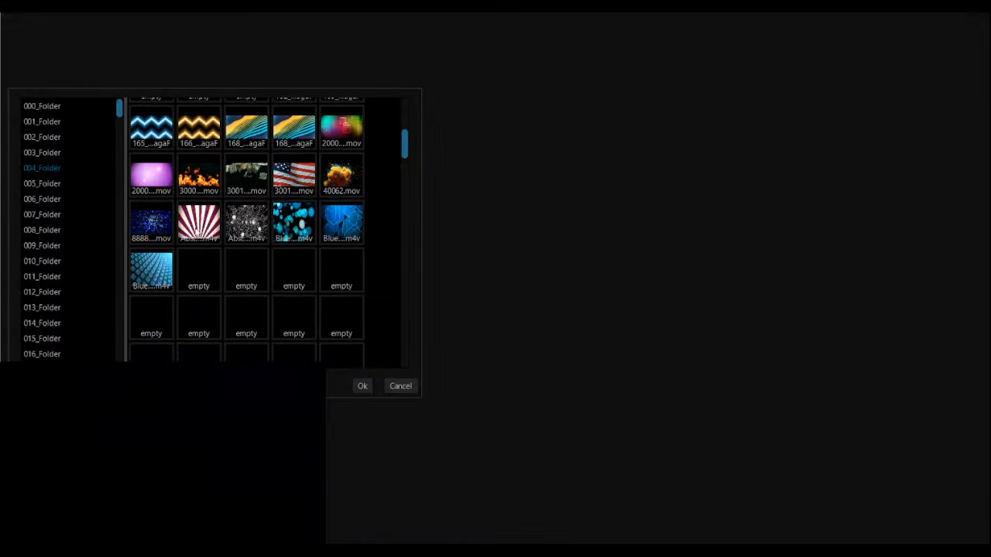
pyautogui.doubleClick(198, 223)
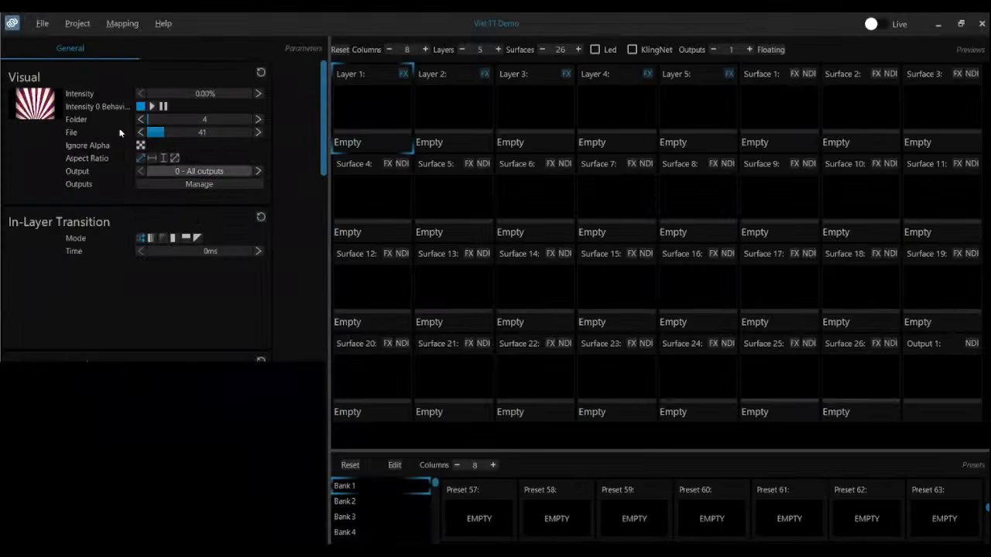
pyautogui.moveTo(155, 94); pyautogui.dragTo(277, 97)
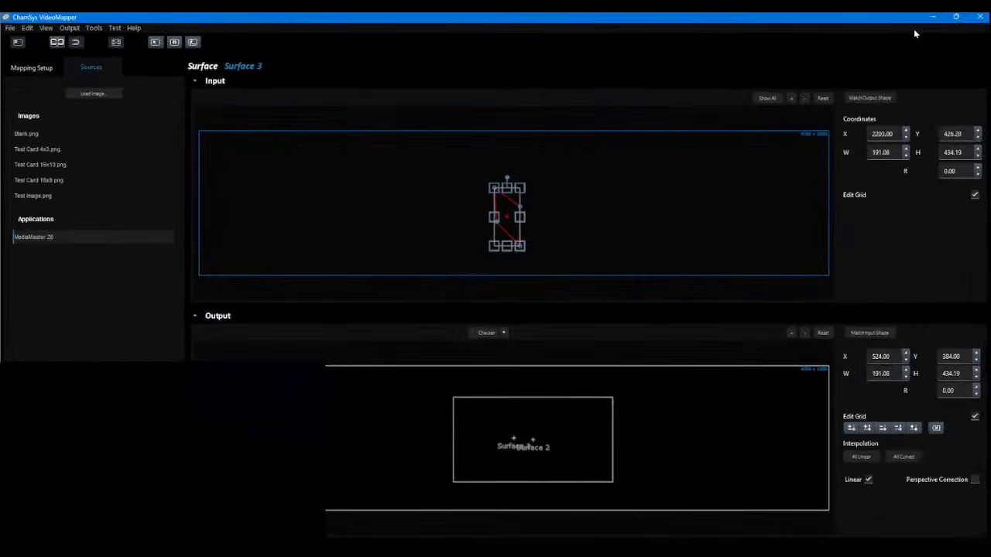
# Close VideoMapper and put MediaMaster into Live mode.
pyautogui.click(979, 16)
pyautogui.click(873, 24)
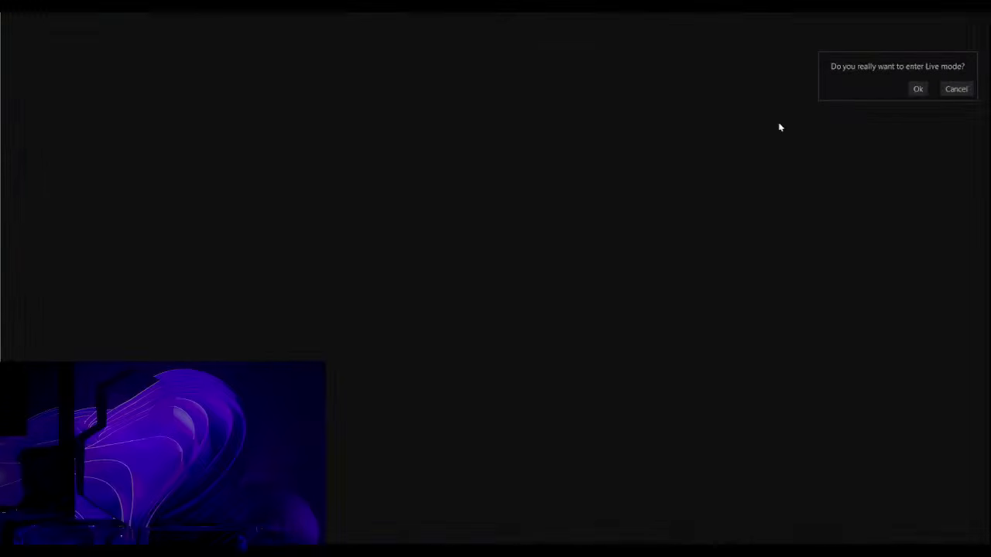
pyautogui.click(919, 88)
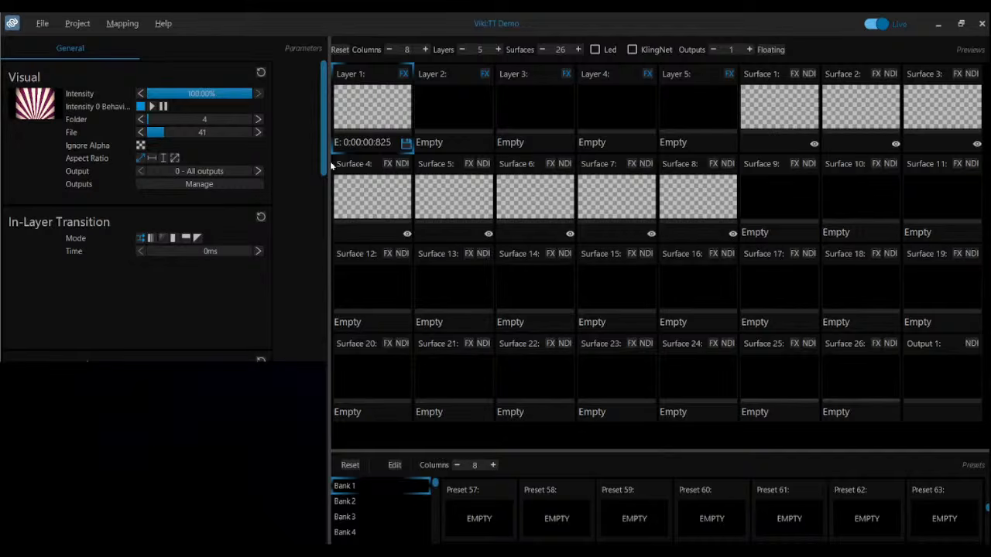
# Reset Layer 1's visual settings, reassign the striped sunburst clip, file 41 of 004_Folder, and raise the layer's intensity to 100%.
pyautogui.click(261, 72)
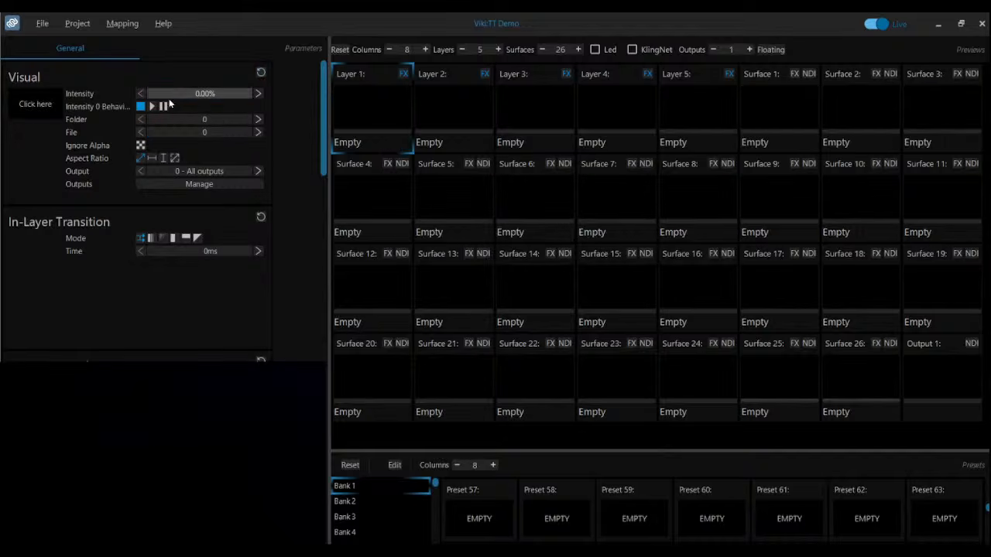
pyautogui.click(37, 105)
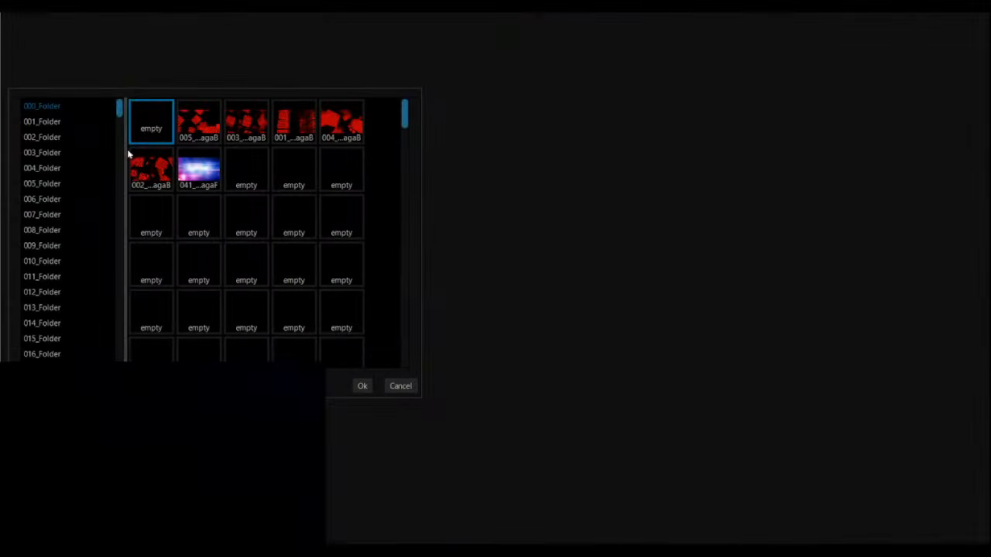
pyautogui.click(51, 167)
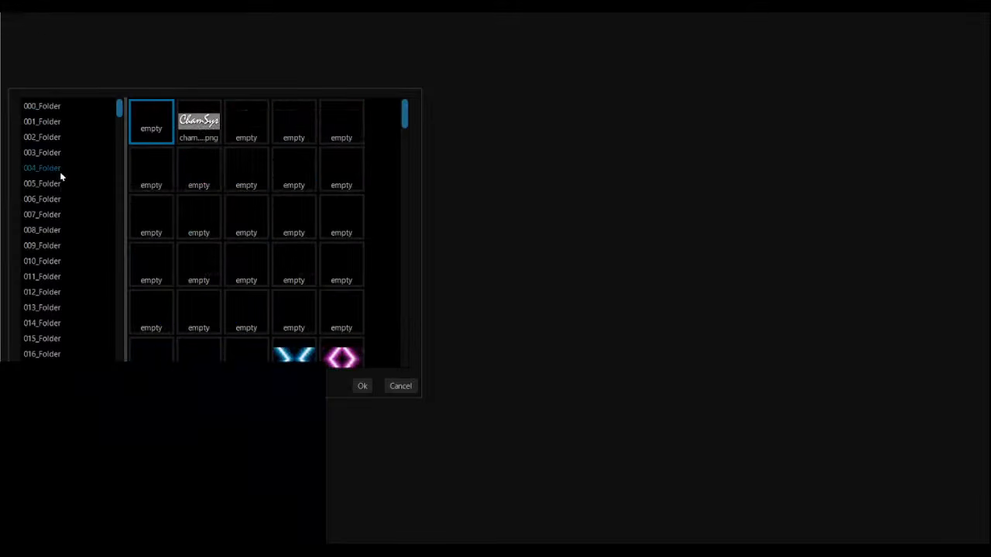
pyautogui.scroll(-5, 170, 206)
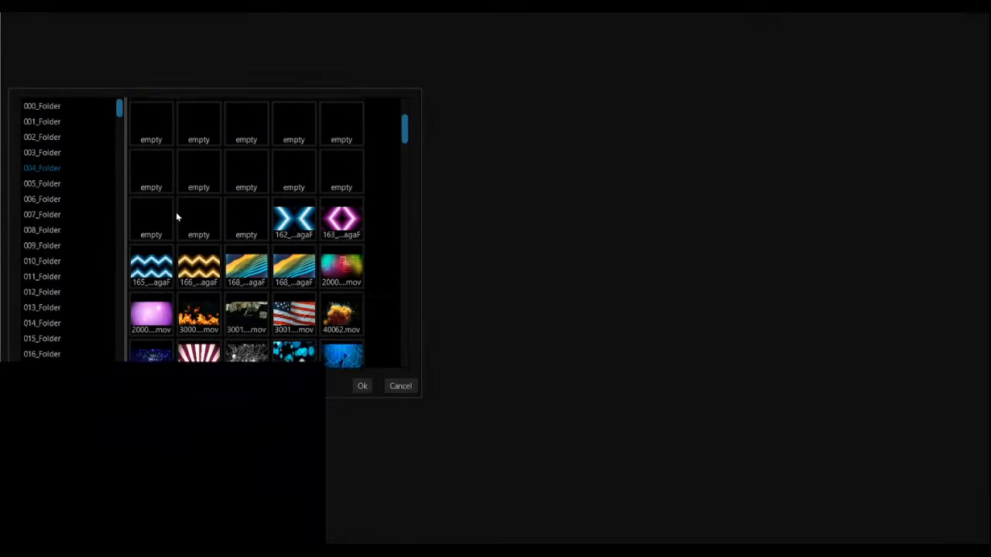
pyautogui.doubleClick(207, 246)
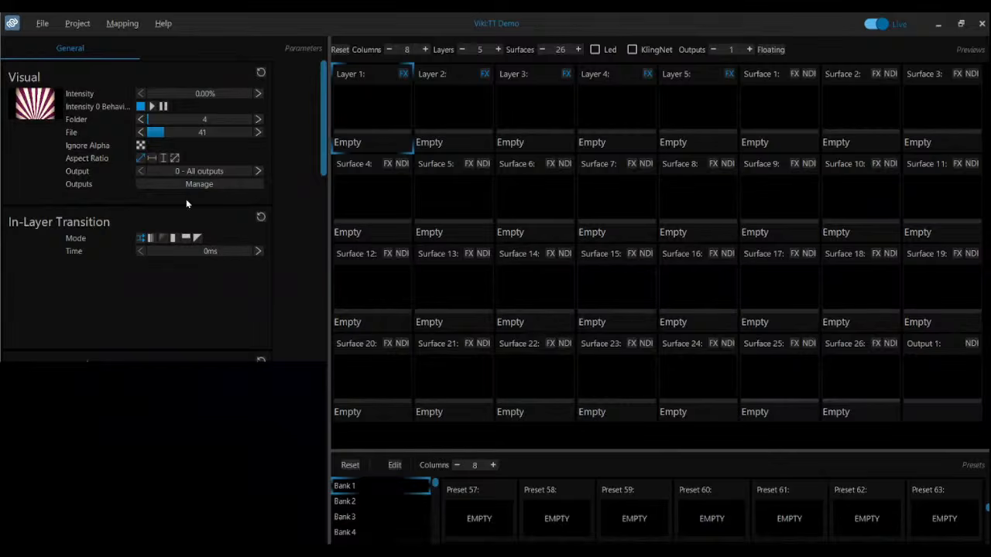
pyautogui.moveTo(185, 93); pyautogui.dragTo(232, 95)
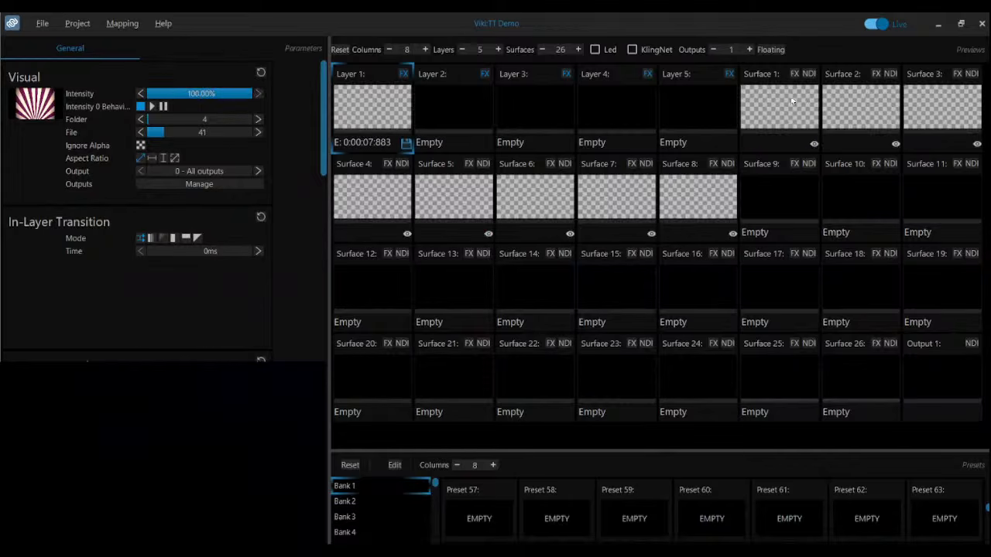
# Reset the effect settings of Surface 1 and display the parameters of Surface 2.
pyautogui.click(793, 101)
pyautogui.click(261, 72)
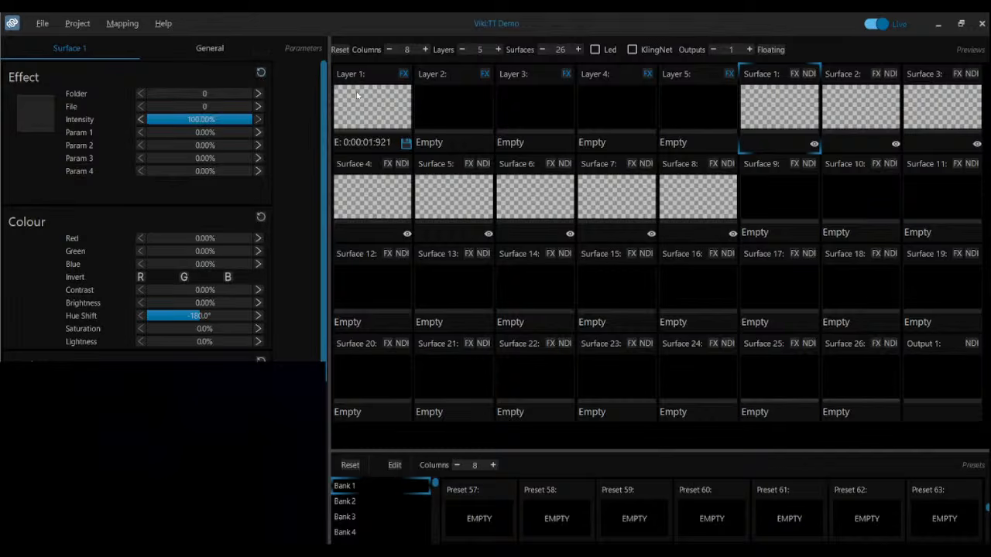
pyautogui.click(846, 104)
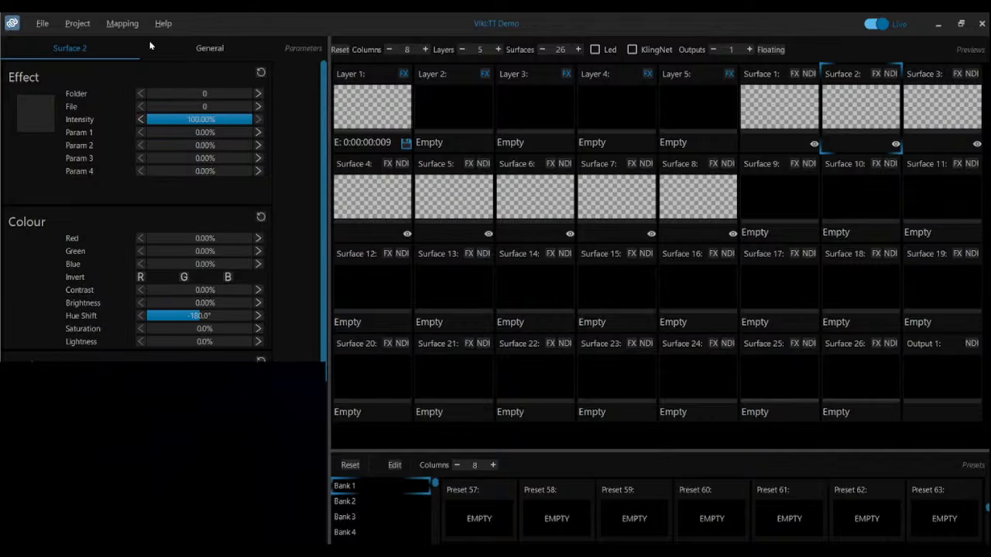
# Enable Art-Net again in the DMX section of the project preferences.
pyautogui.click(122, 23)
pyautogui.moveTo(77, 24)
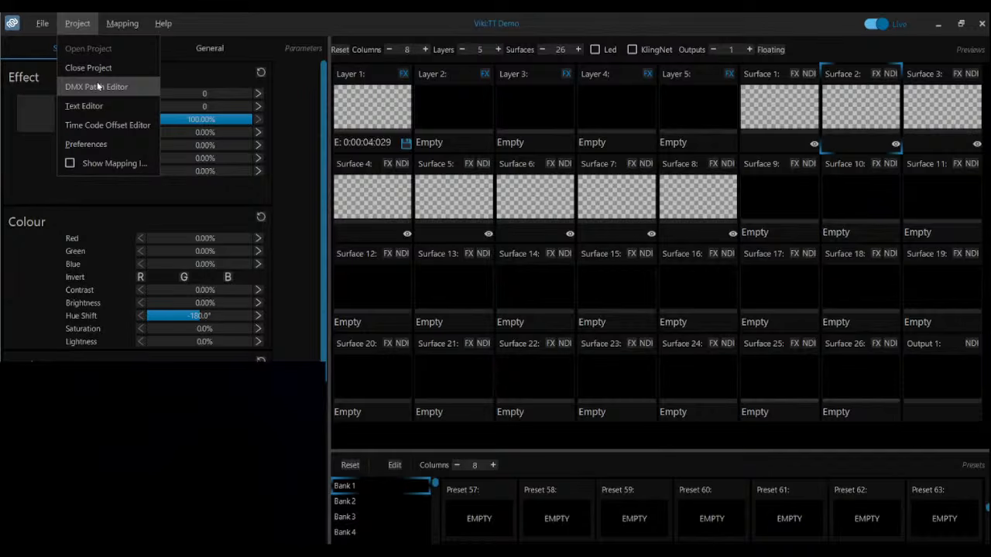
pyautogui.click(98, 145)
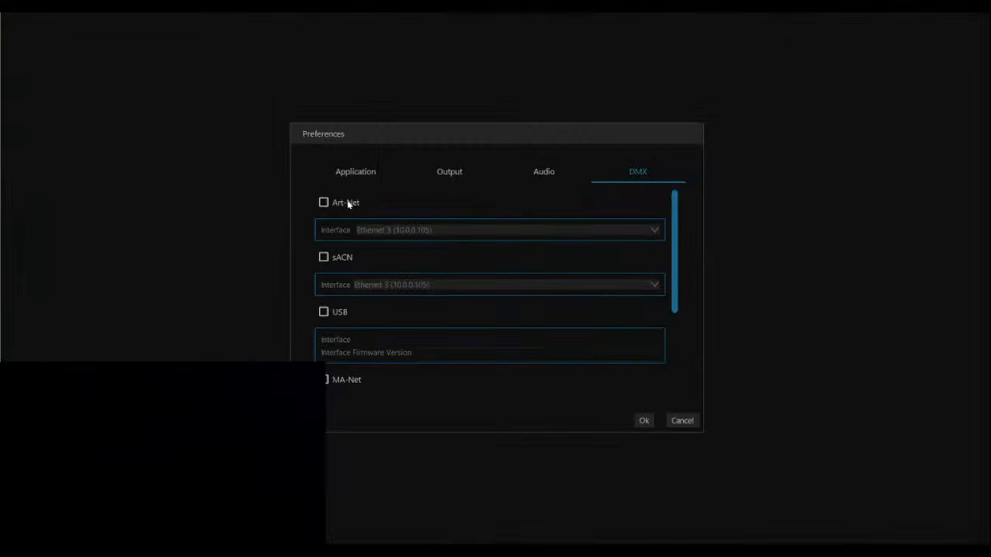
pyautogui.click(349, 204)
pyautogui.click(644, 420)
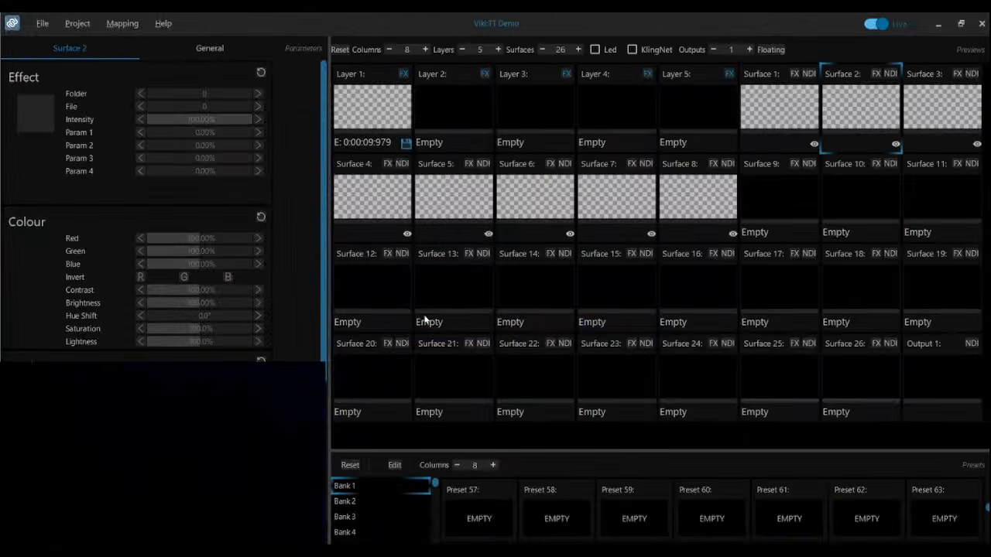
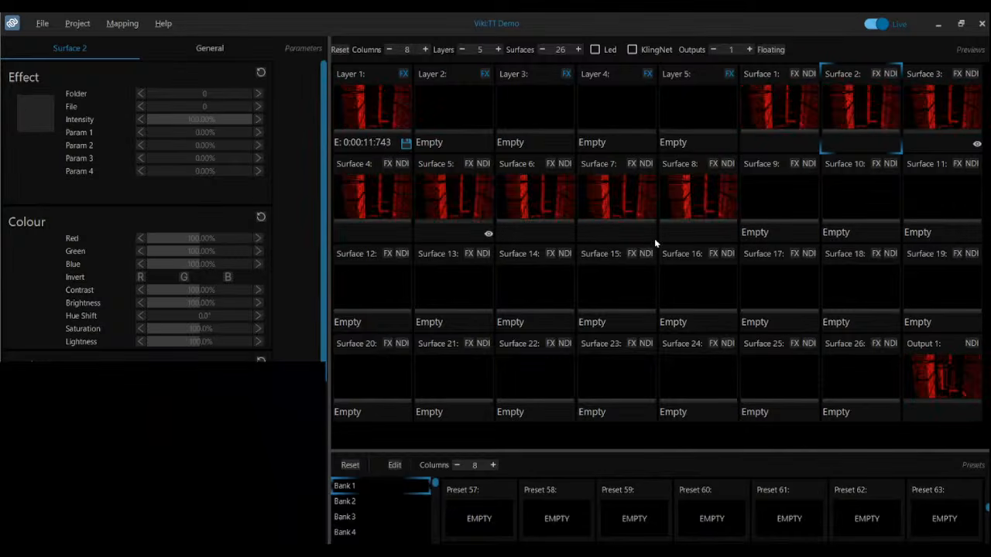
# Open VideoMapper and examine the input and output mapping of Surface 8 and Surface 1 with the live media.
pyautogui.click(777, 212)
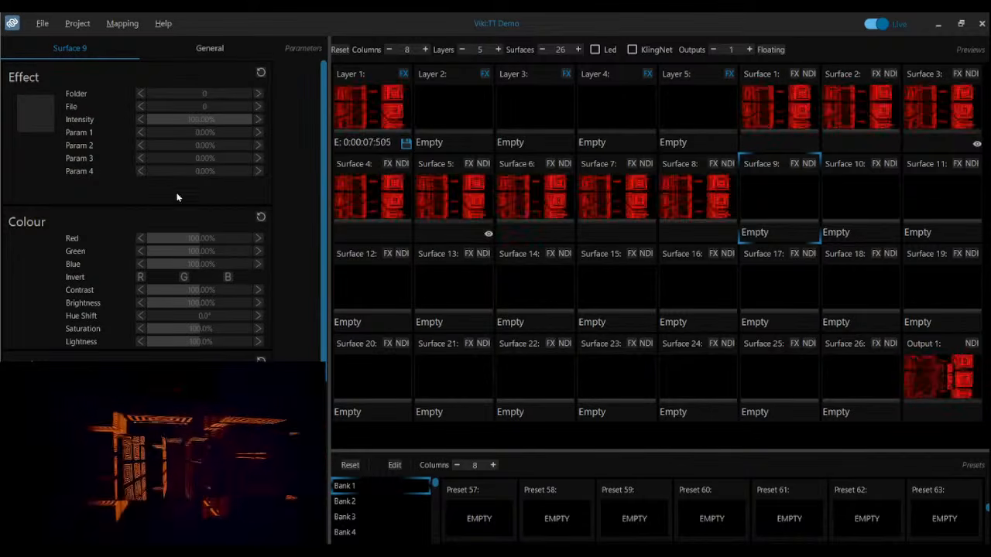
pyautogui.click(113, 24)
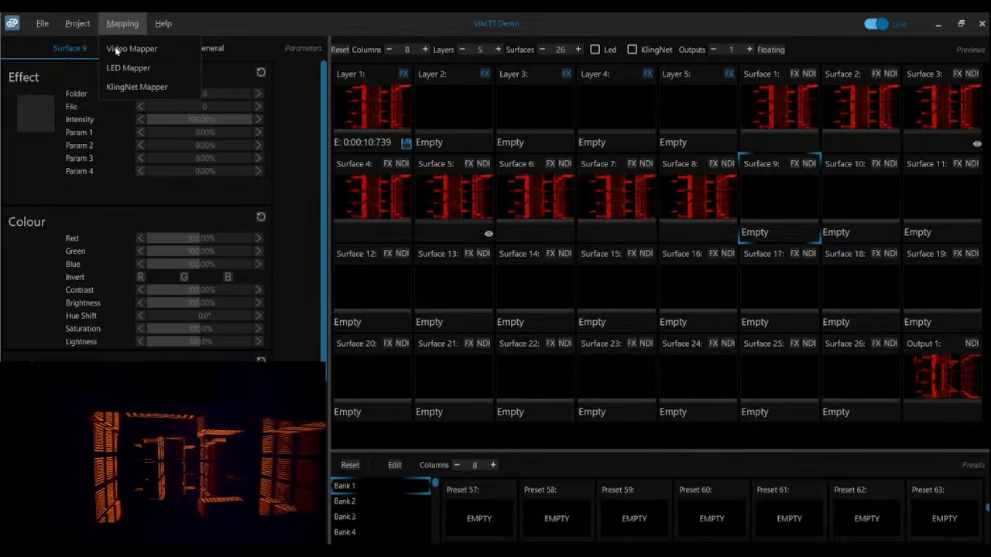
pyautogui.click(131, 48)
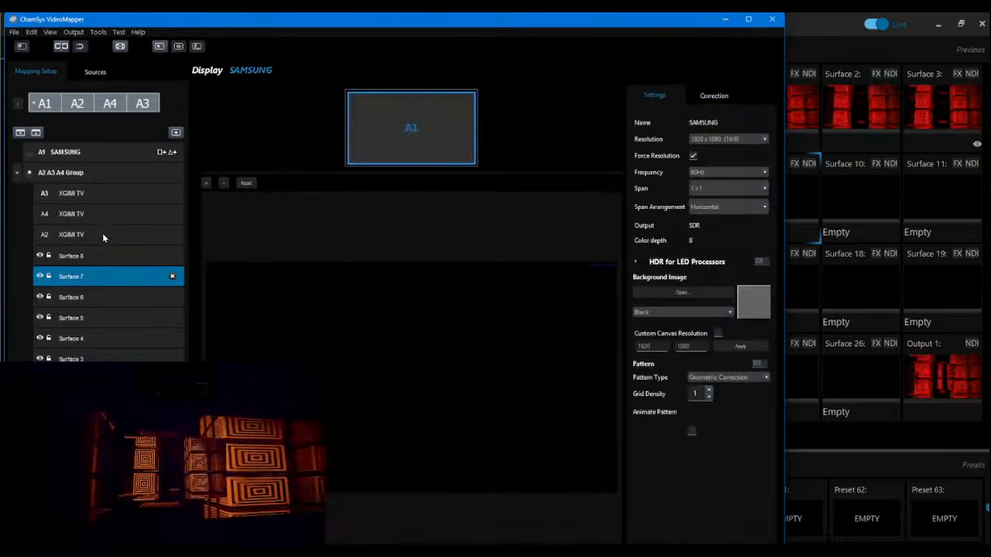
pyautogui.click(98, 197)
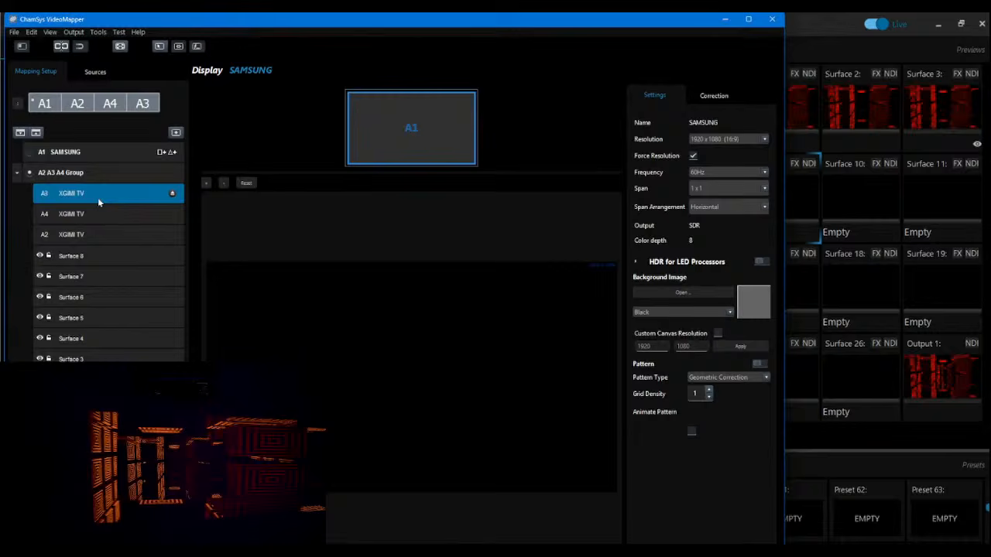
pyautogui.click(88, 255)
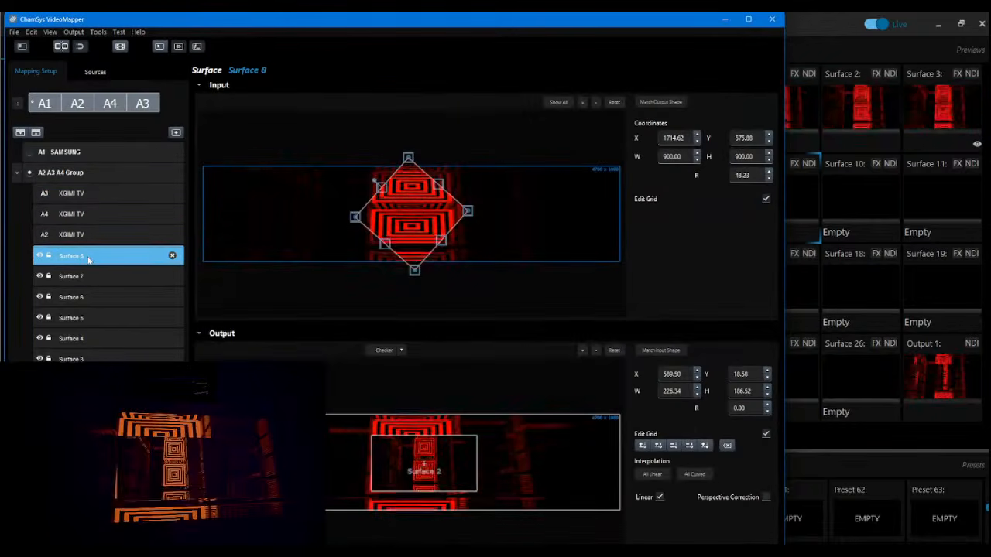
pyautogui.click(425, 473)
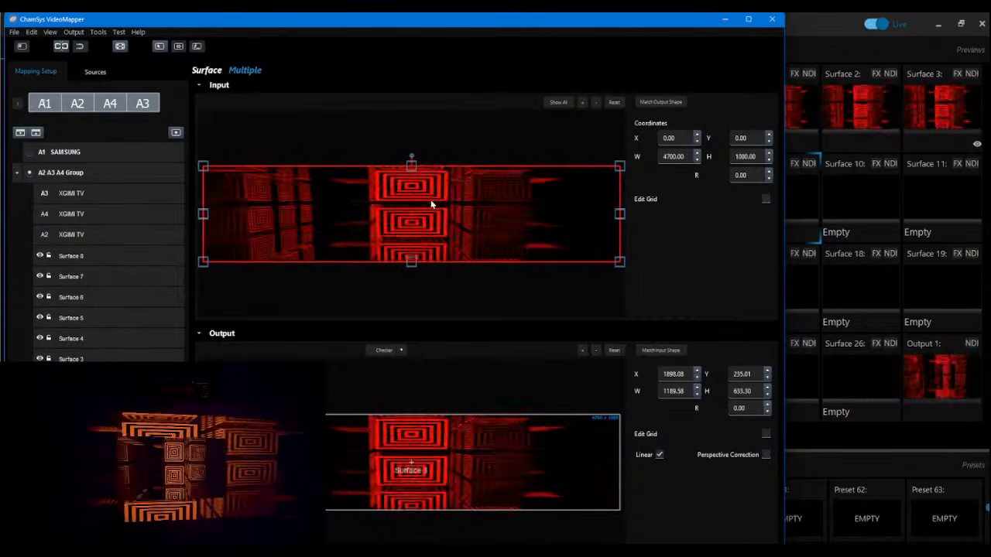
# Leave VideoMapper and switch back to the MediaMaster window.
pyautogui.click(120, 47)
pyautogui.click(167, 152)
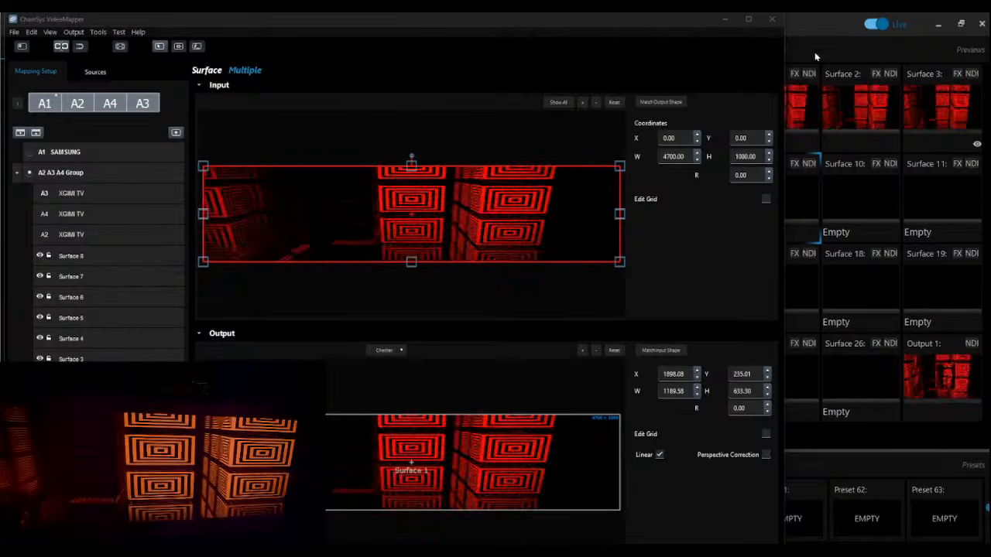
pyautogui.click(815, 52)
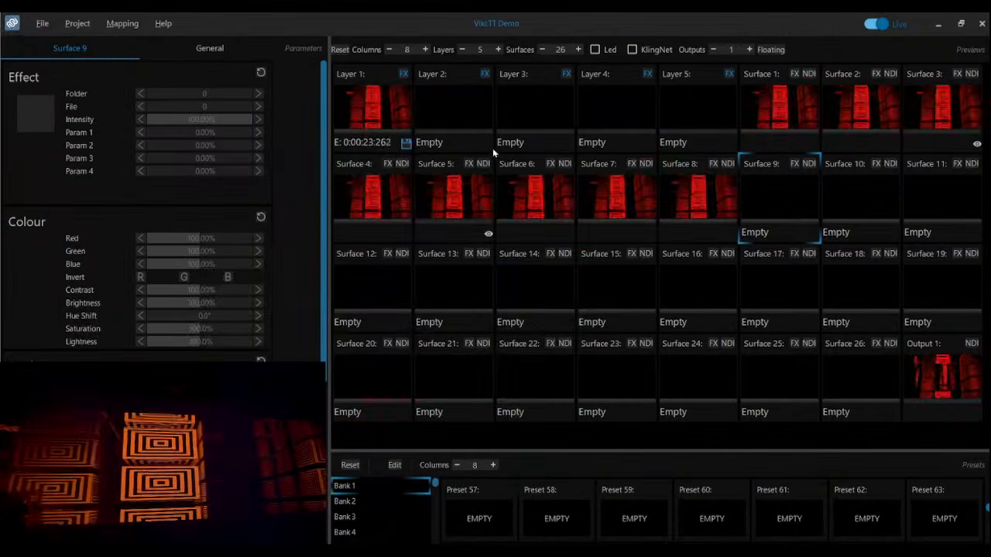